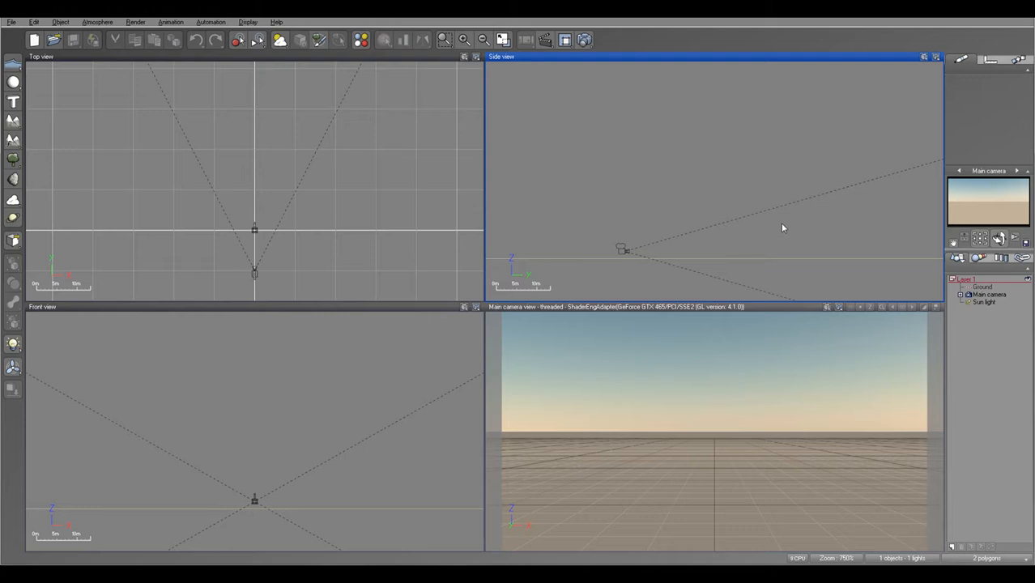
# Move the main camera farther back and raise it to a height of about 6.73 m.
pyautogui.moveTo(582, 212); pyautogui.dragTo(616, 263)
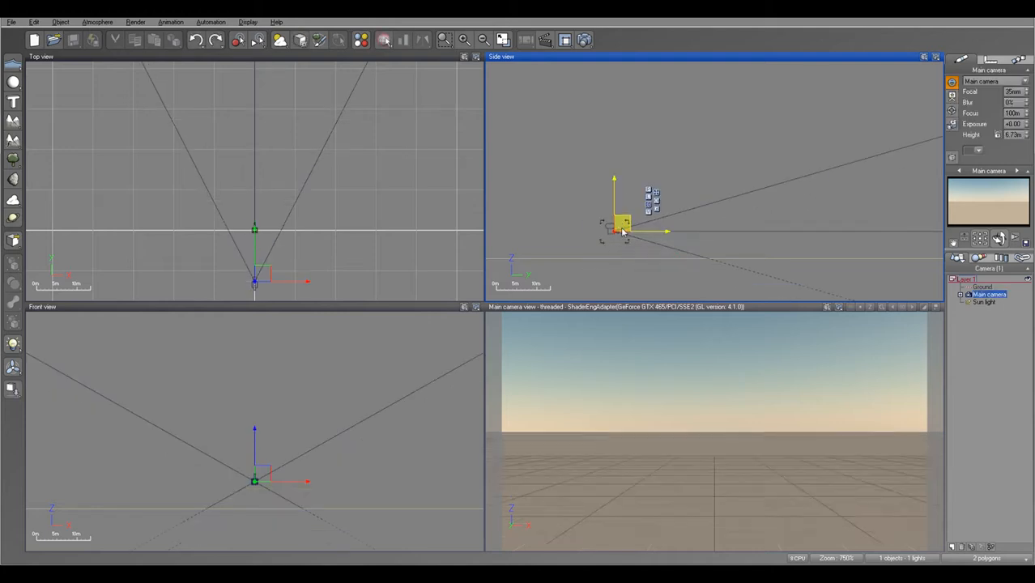
pyautogui.moveTo(15, 345); pyautogui.dragTo(87, 352)
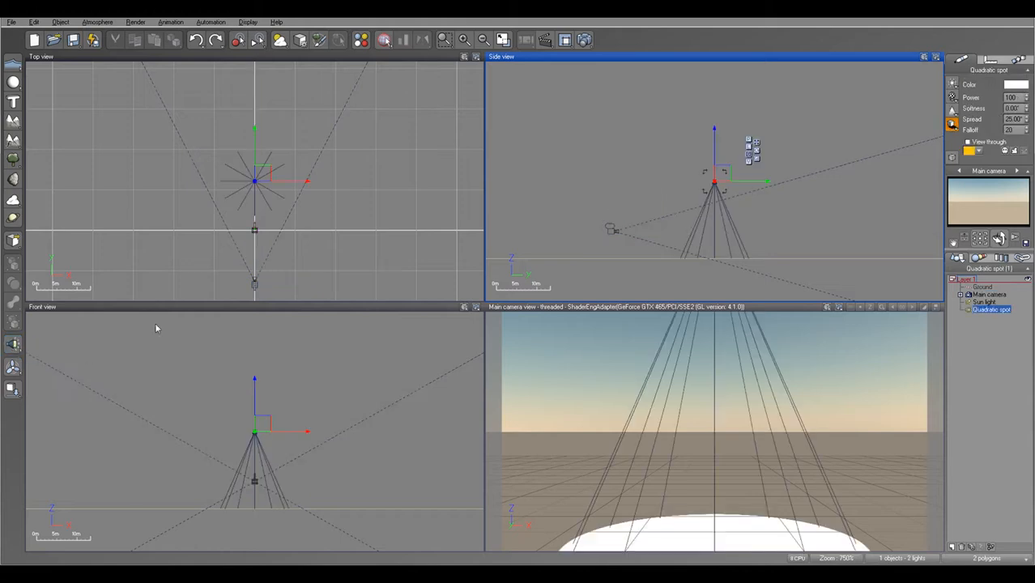
pyautogui.moveTo(721, 173); pyautogui.dragTo(744, 171)
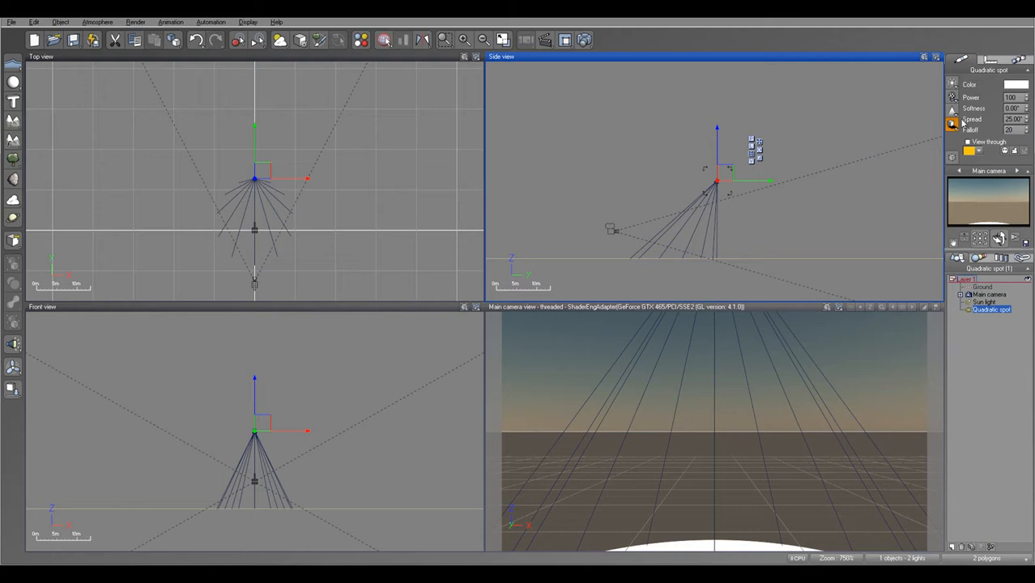
pyautogui.click(954, 111)
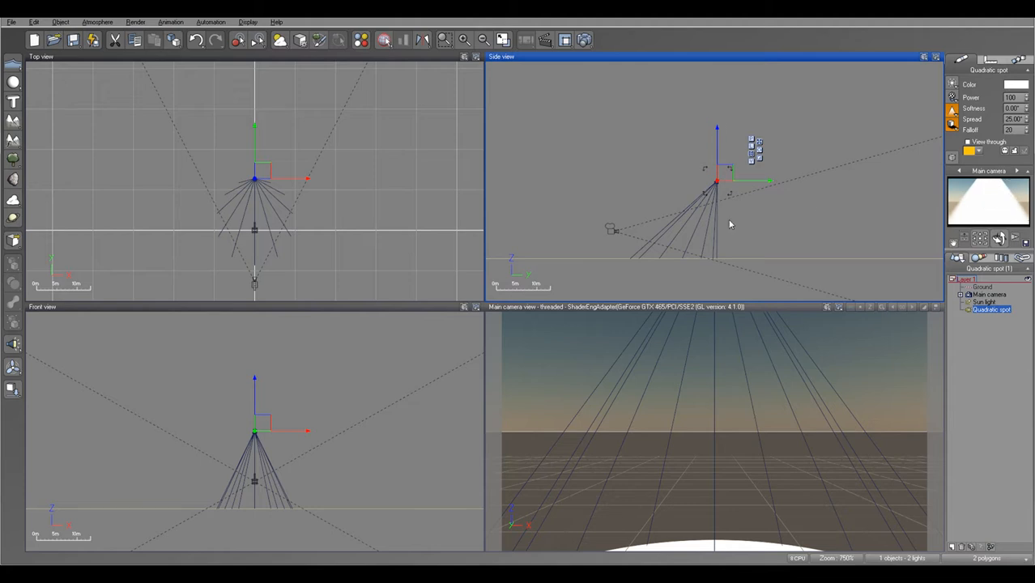
pyautogui.press('Delete')
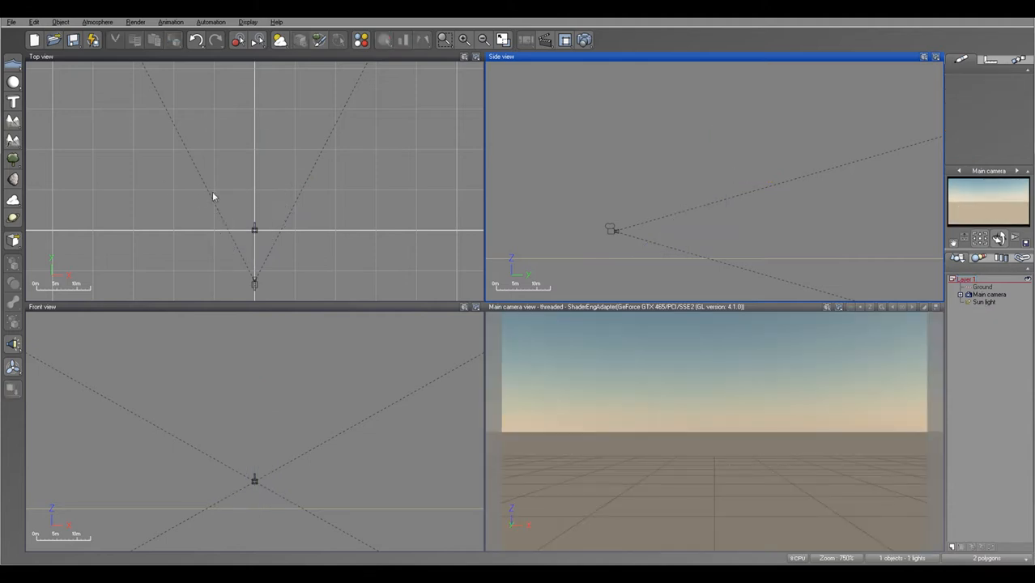
# Add a sphere, lower it in front of the main camera, and tilt the camera upward to frame it against the sky.
pyautogui.click(13, 82)
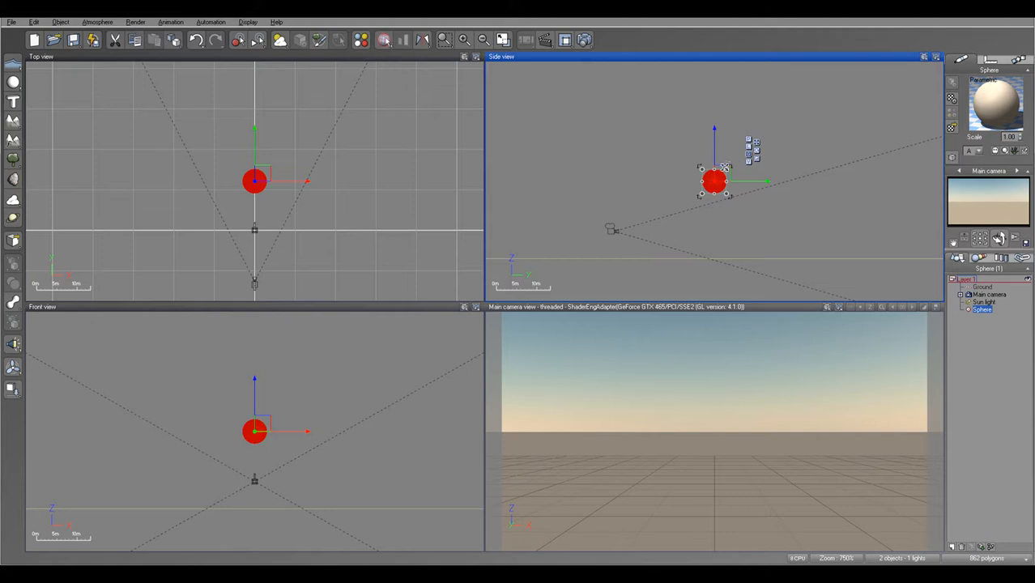
pyautogui.moveTo(721, 173); pyautogui.dragTo(720, 202)
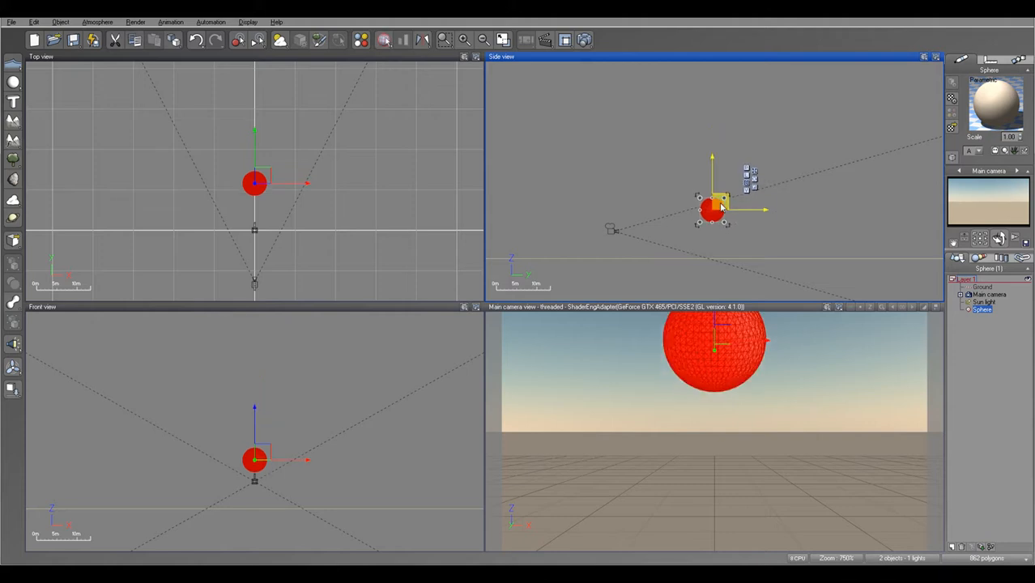
pyautogui.click(988, 295)
pyautogui.moveTo(999, 238); pyautogui.dragTo(1002, 215)
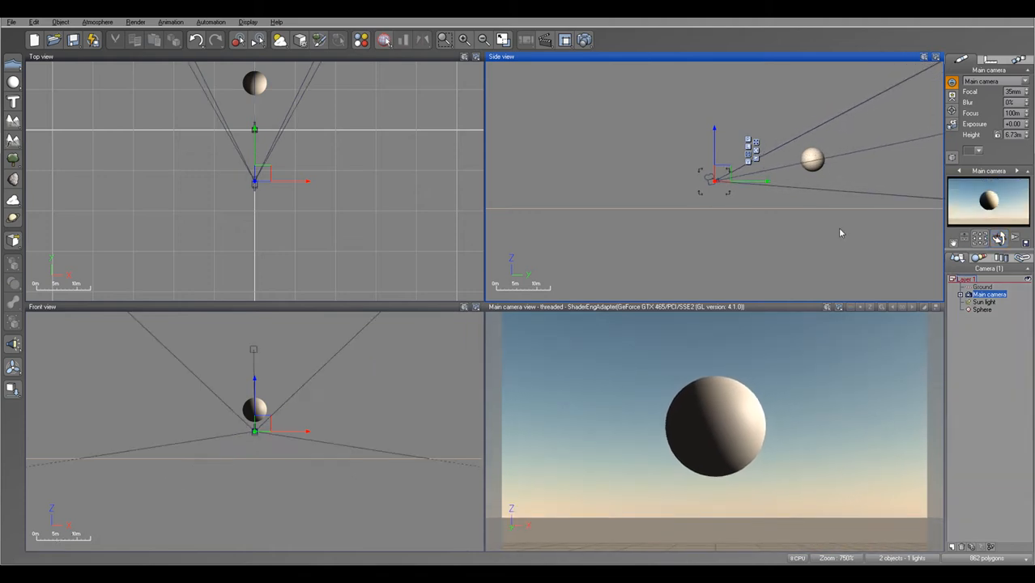
# Move the sphere farther from the camera and slightly higher, keeping its round shape.
pyautogui.click(812, 160)
pyautogui.moveTo(883, 148); pyautogui.dragTo(896, 148)
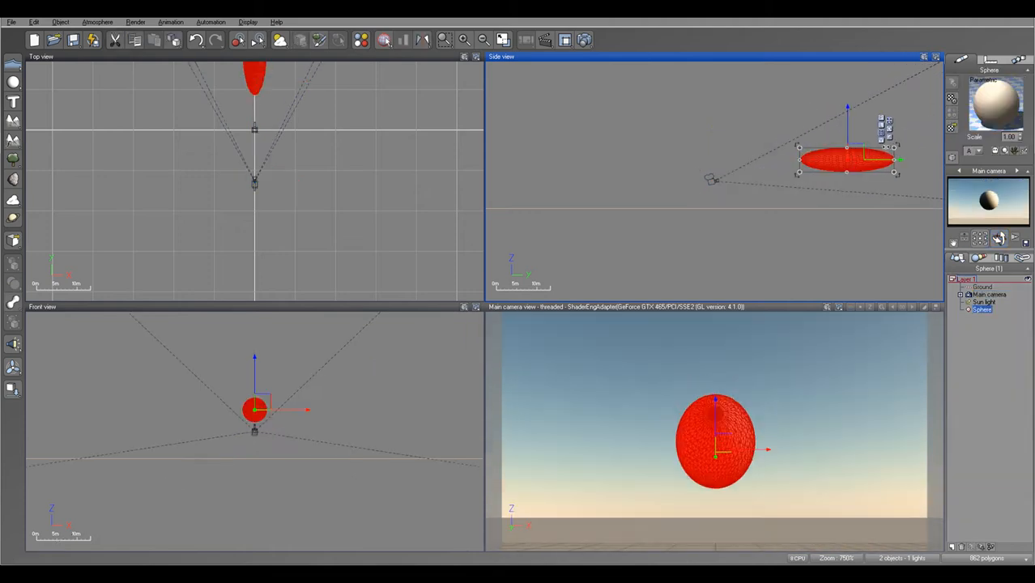
pyautogui.hotkey('ctrl', 'z')
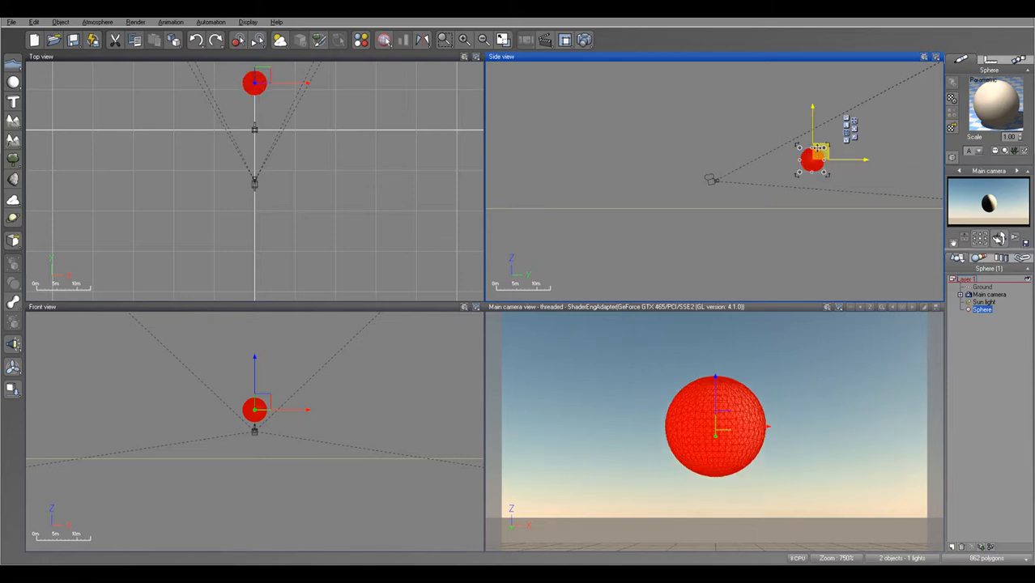
pyautogui.moveTo(816, 154); pyautogui.dragTo(878, 144)
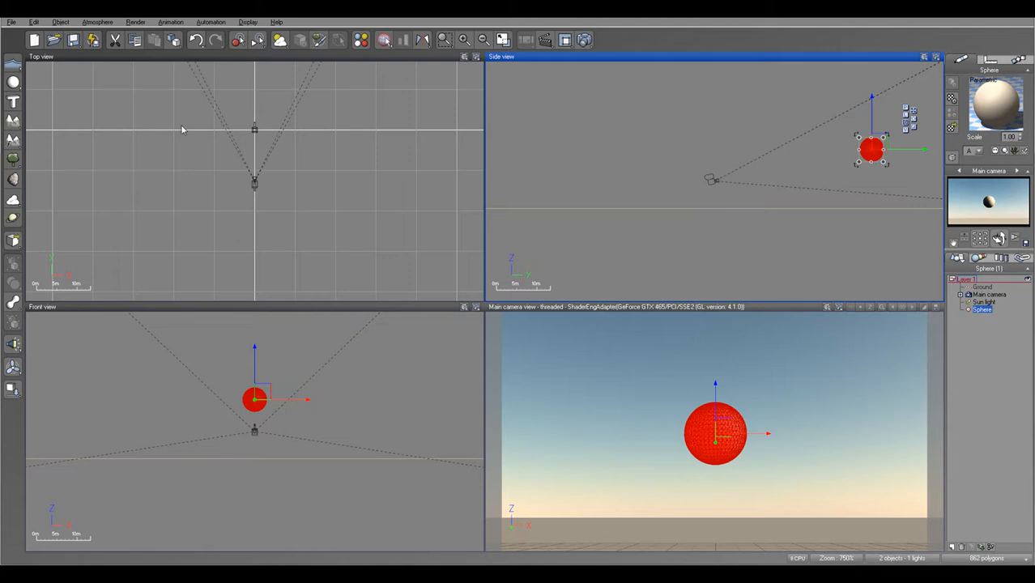
# Add a Dark Cumulus cloud layer from the Spectral 2 collection to the atmosphere and set its detail amount to 86%.
pyautogui.click(96, 21)
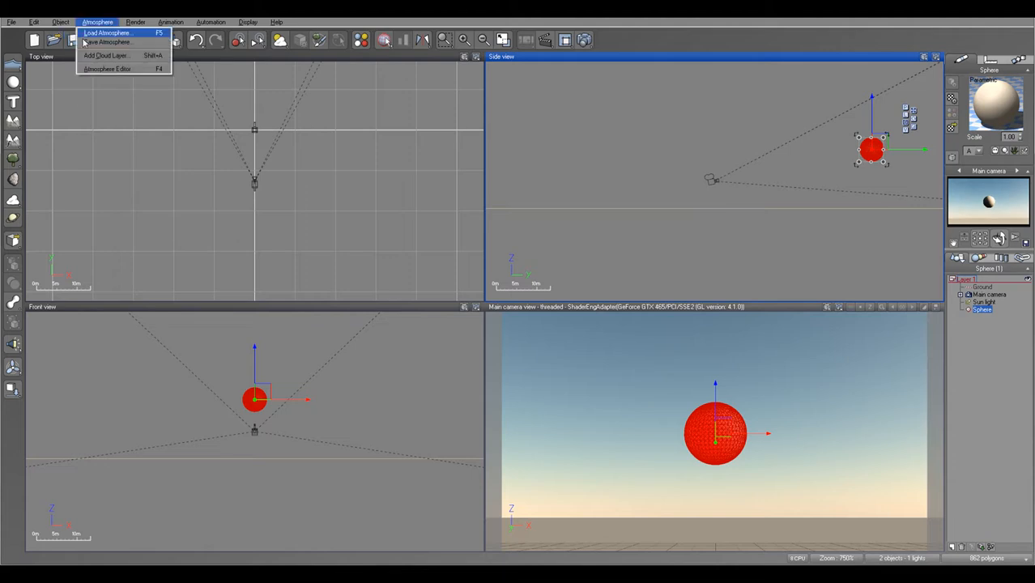
pyautogui.click(121, 69)
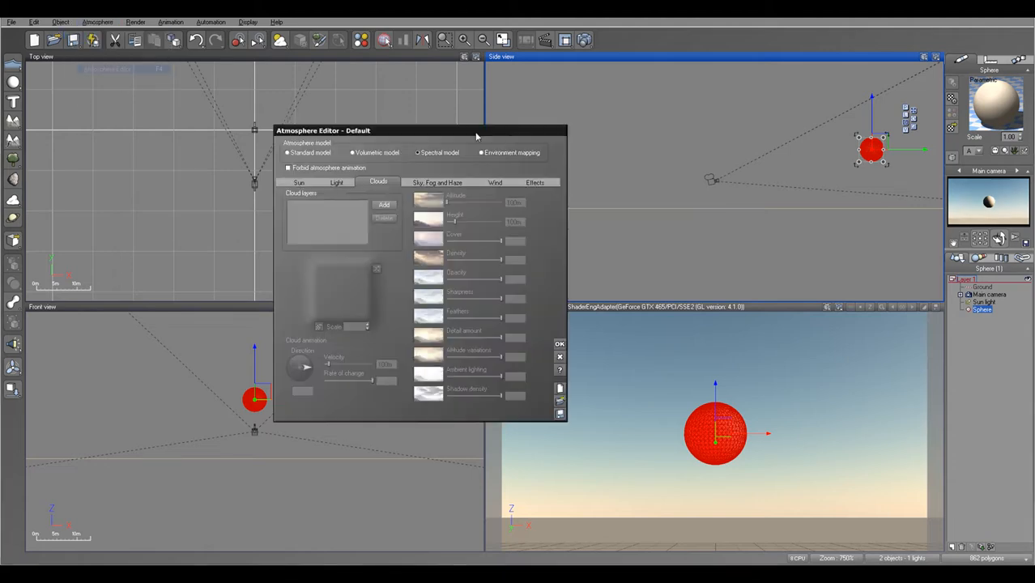
pyautogui.click(384, 205)
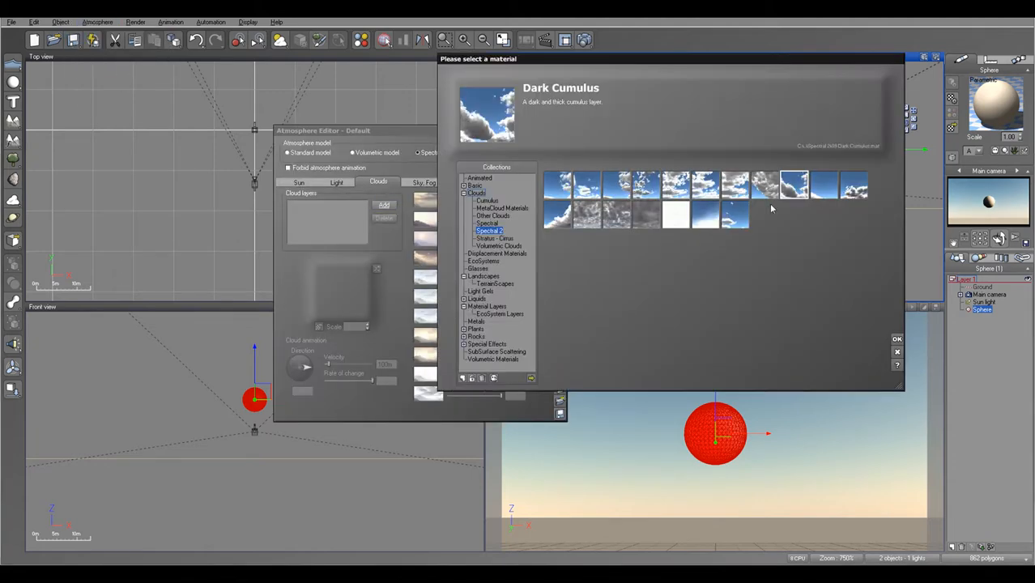
pyautogui.click(898, 340)
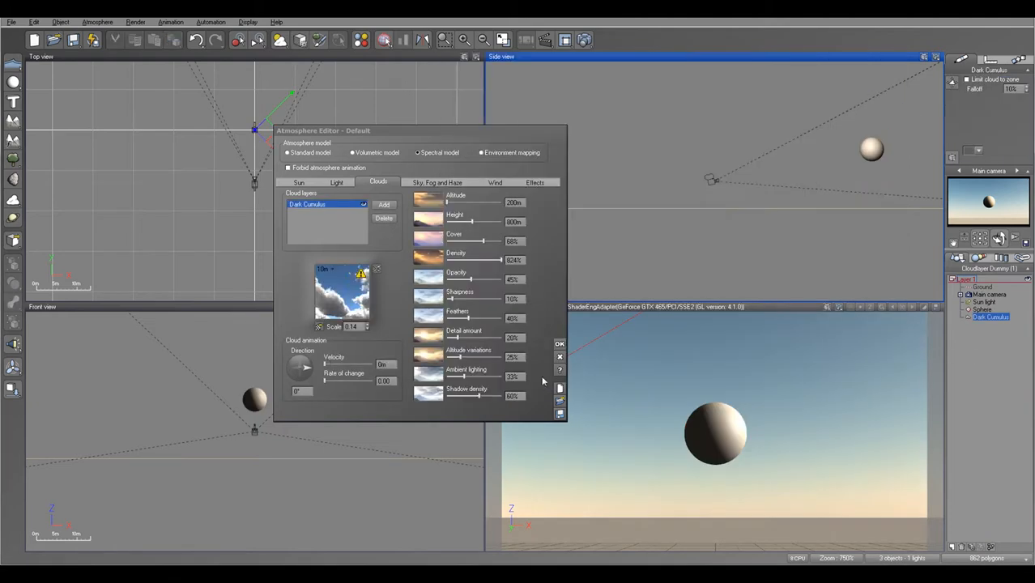
pyautogui.click(494, 337)
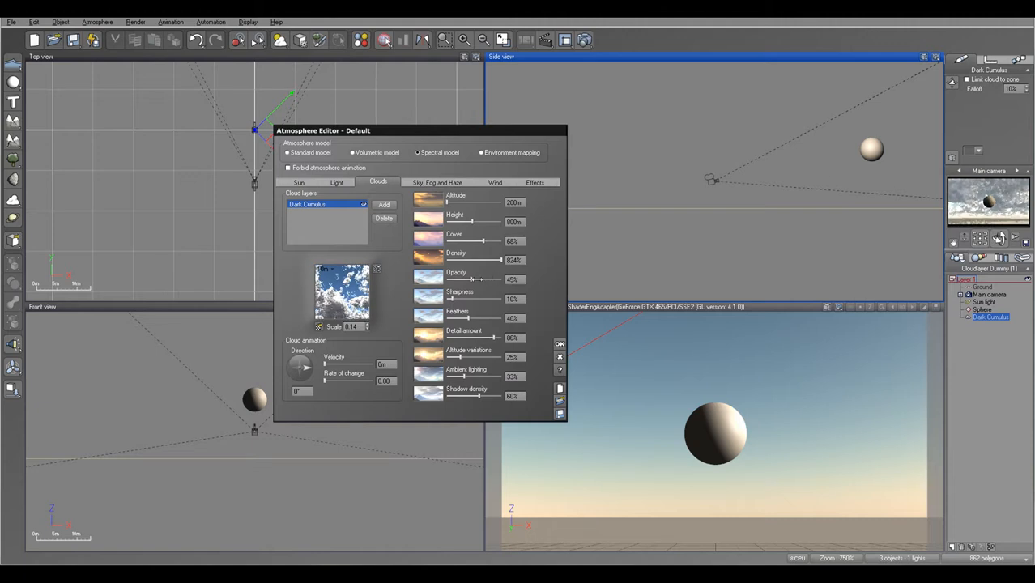
# Set the atmosphere's light balance to 75% and its lighting model to Global radiosity.
pyautogui.click(337, 183)
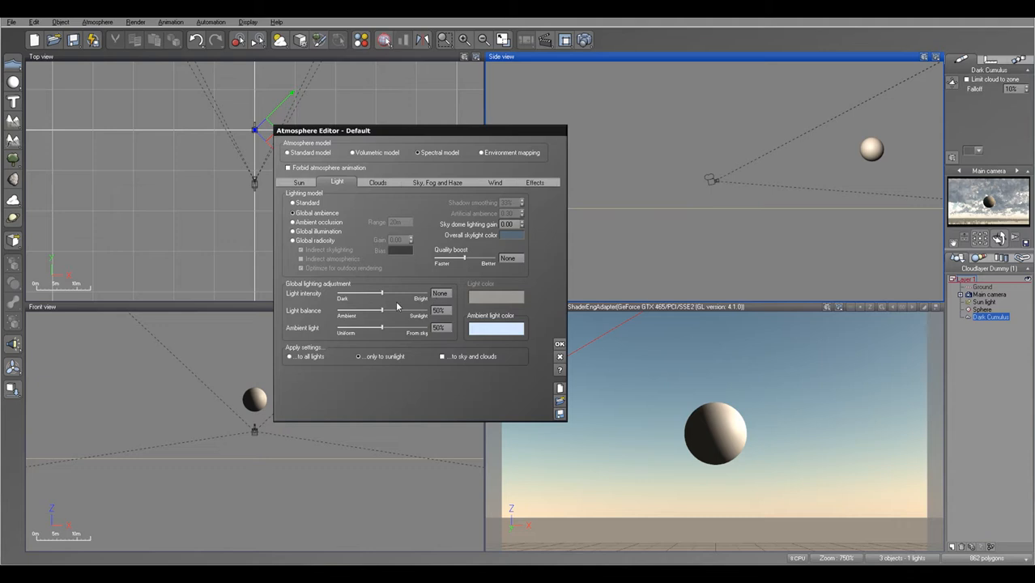
pyautogui.moveTo(392, 309); pyautogui.dragTo(410, 308)
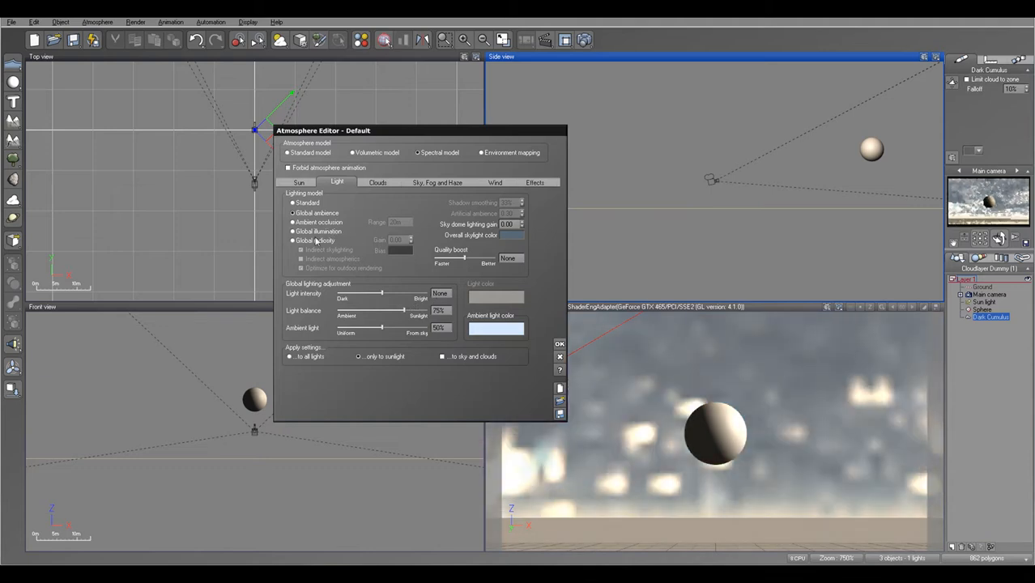
pyautogui.click(315, 240)
pyautogui.rightClick(497, 328)
pyautogui.click(518, 334)
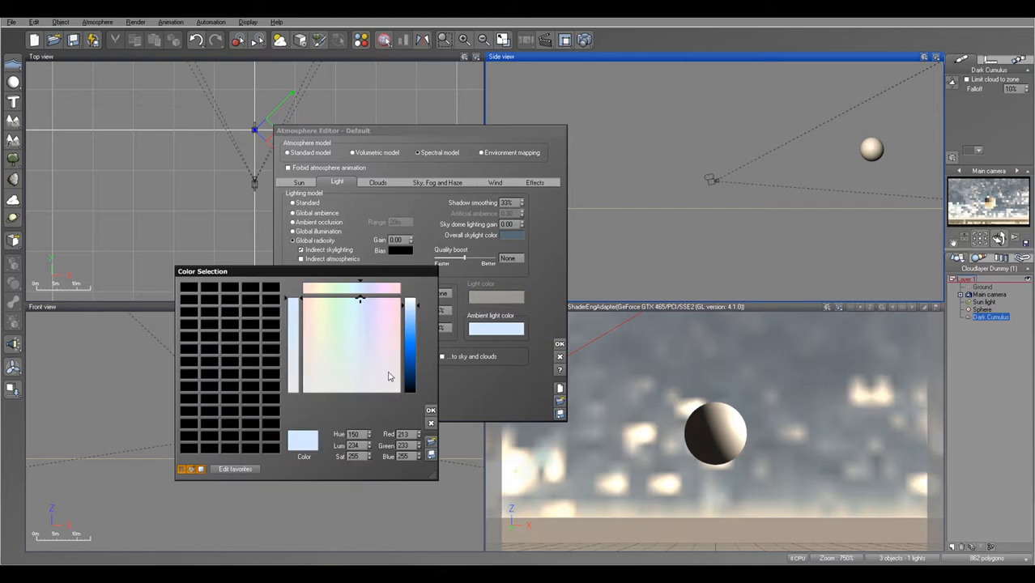
pyautogui.click(360, 376)
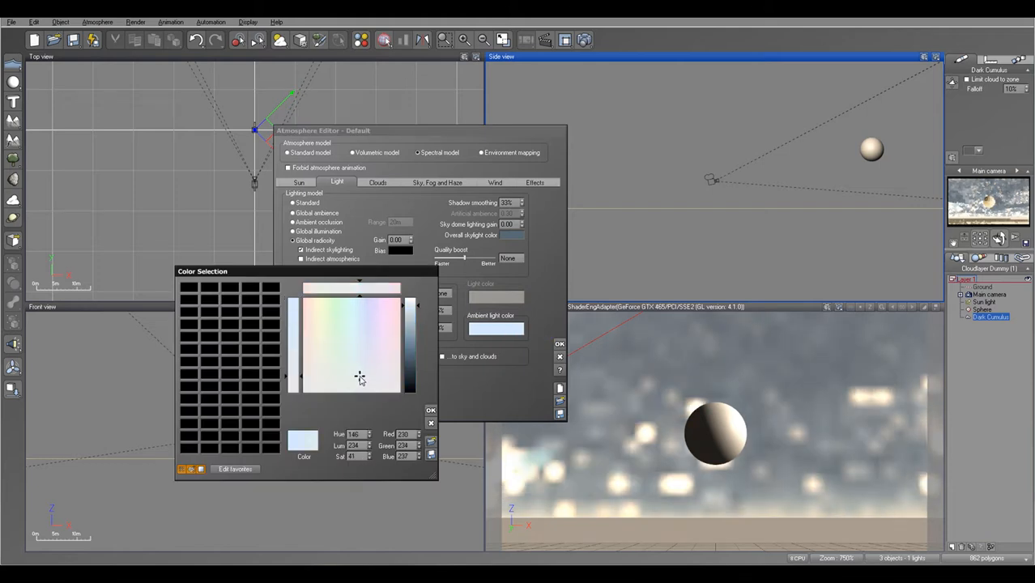
pyautogui.click(409, 359)
# Accept the atmosphere settings and close the Atmosphere Editor.
pyautogui.click(559, 343)
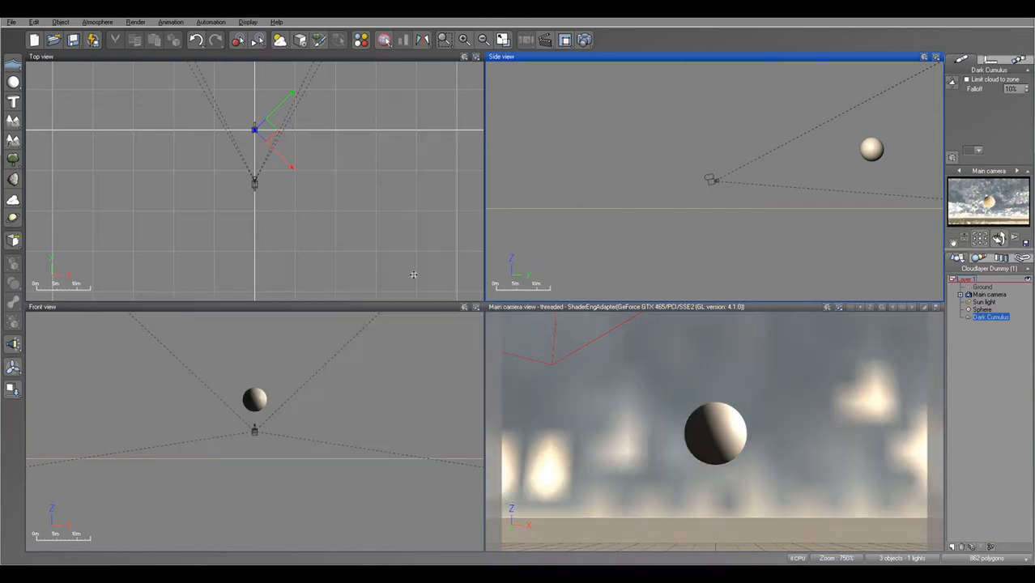
# Move the sun light beyond the sphere, straight ahead of the camera, and lower it into the camera's view.
pyautogui.click(984, 301)
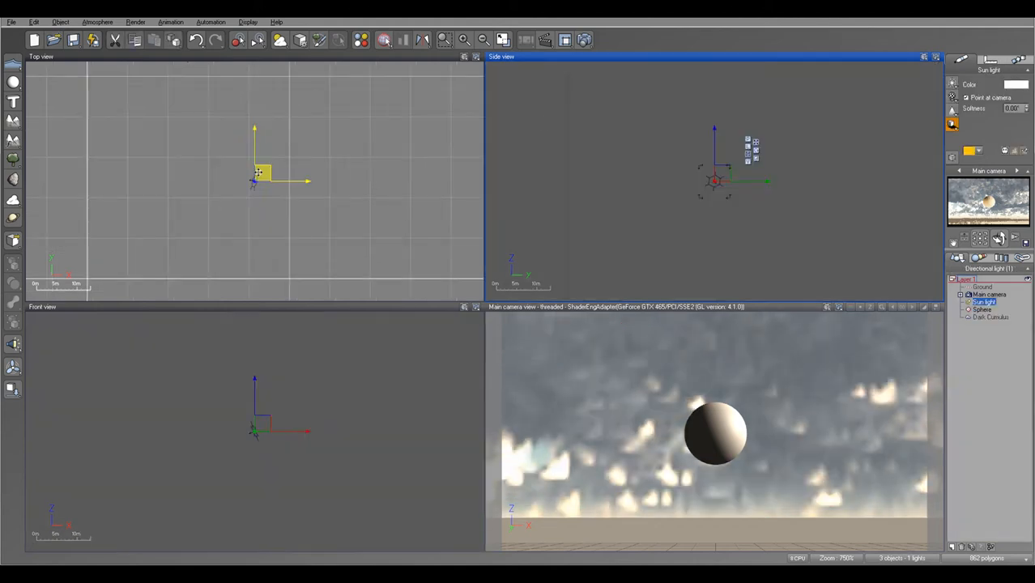
pyautogui.click(255, 172)
pyautogui.scroll(-5, 259, 171)
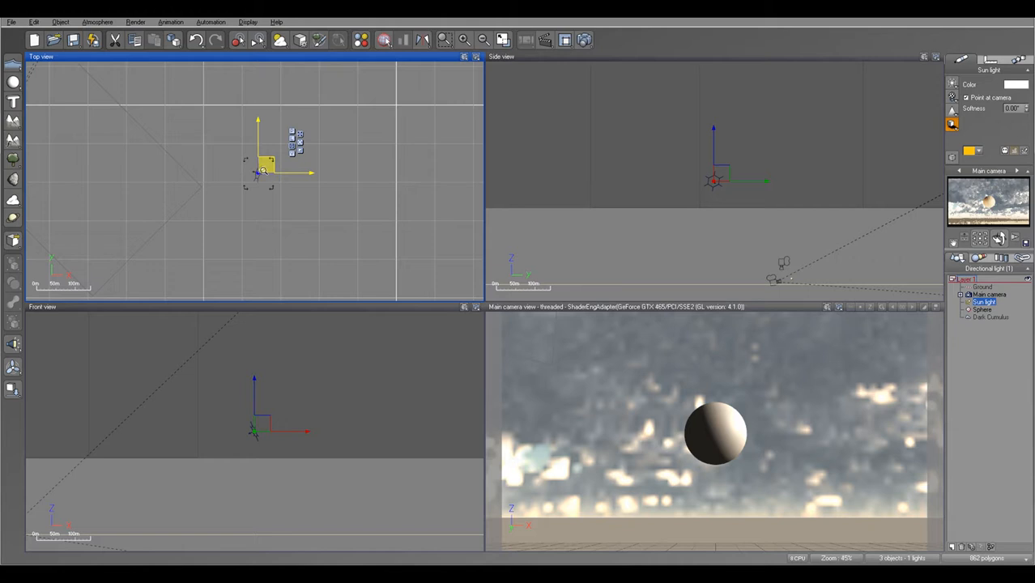
pyautogui.scroll(-2, 263, 170)
pyautogui.moveTo(263, 170); pyautogui.dragTo(113, 76)
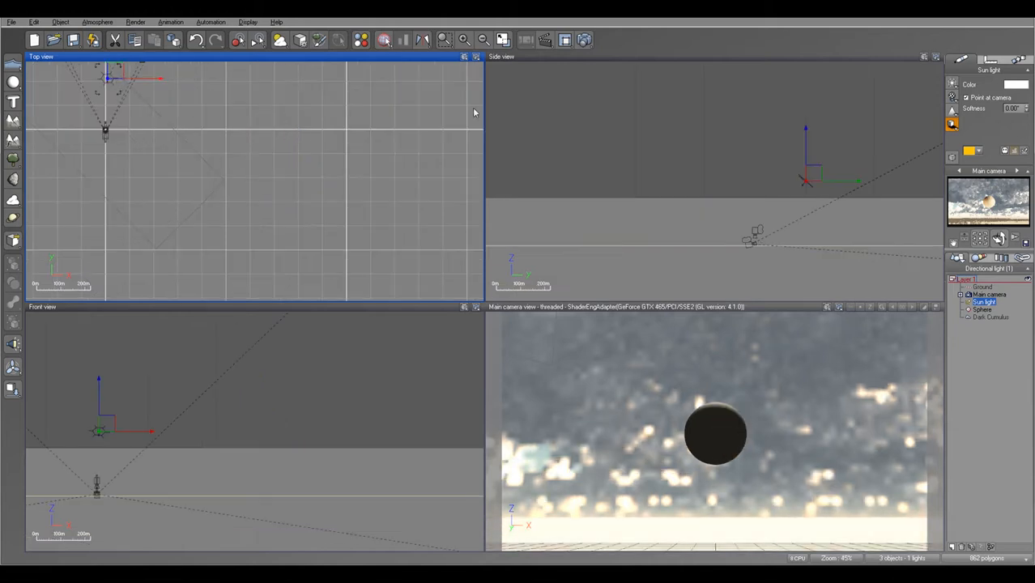
pyautogui.moveTo(771, 152); pyautogui.dragTo(589, 97)
pyautogui.click(636, 121)
pyautogui.moveTo(639, 122); pyautogui.dragTo(653, 152)
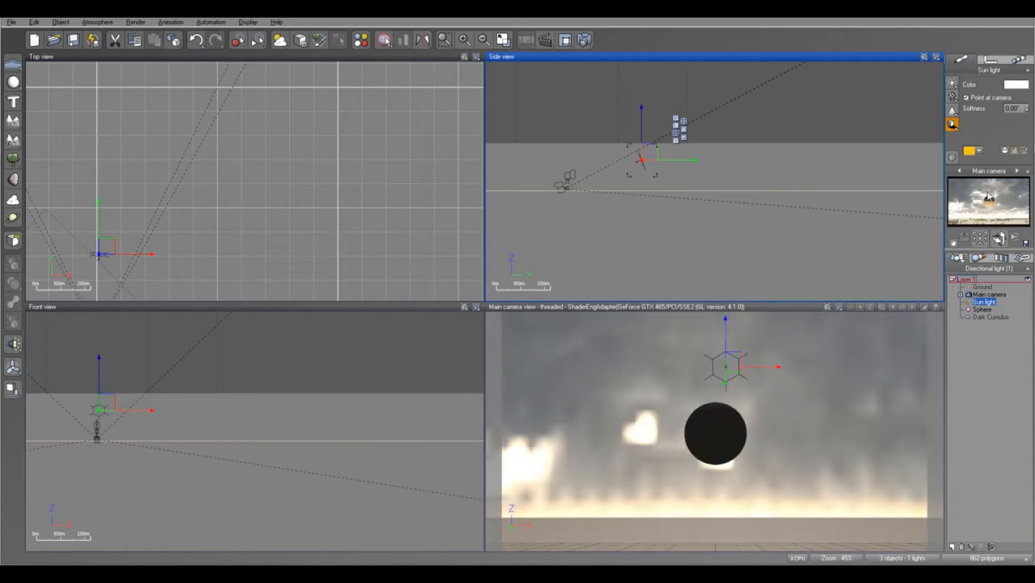
# Raise the sphere slightly toward the sun light in the camera's view.
pyautogui.click(989, 312)
pyautogui.scroll(4, 740, 228)
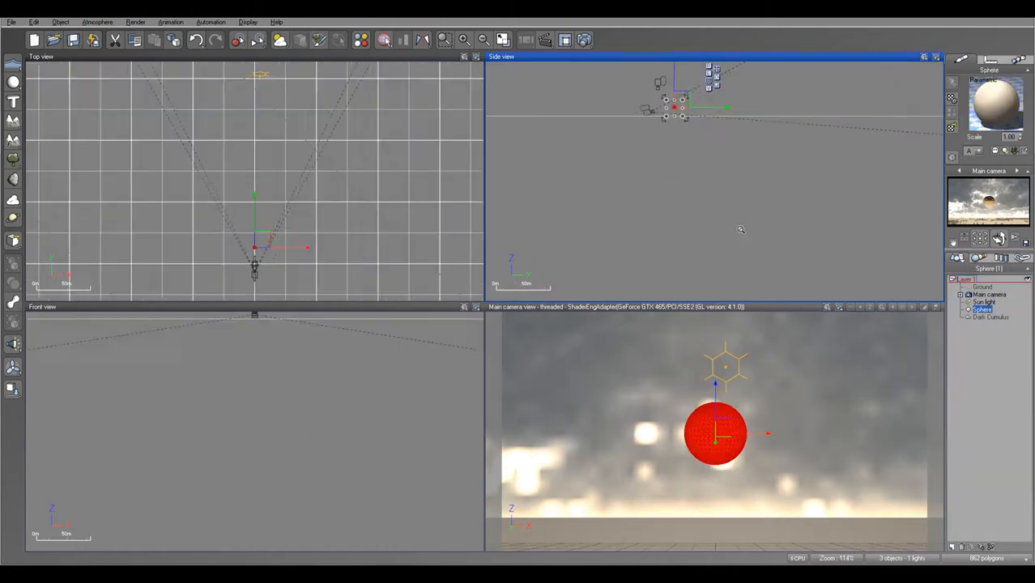
pyautogui.scroll(-3, 715, 183)
pyautogui.scroll(4, 713, 183)
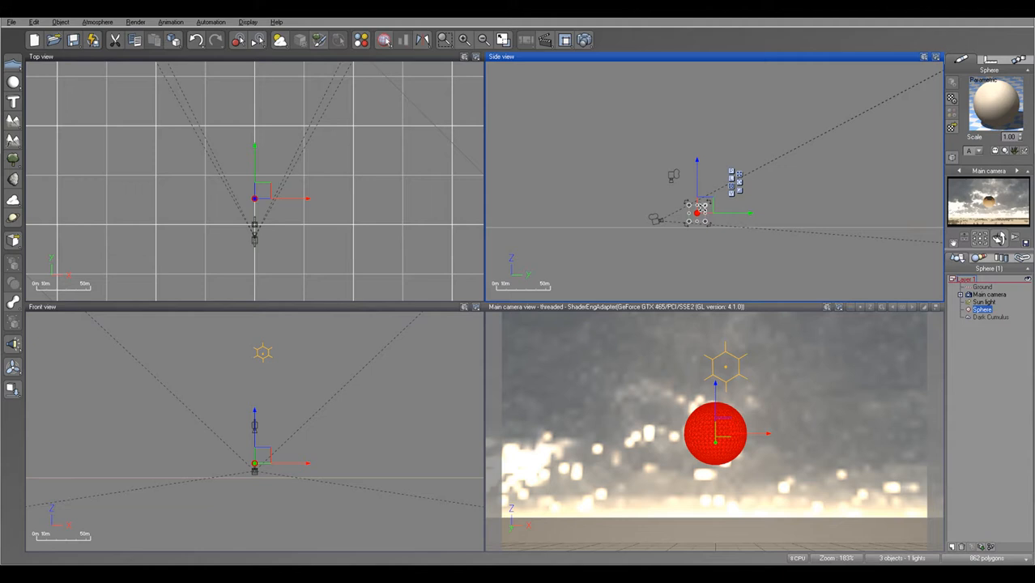
pyautogui.moveTo(702, 209); pyautogui.dragTo(701, 206)
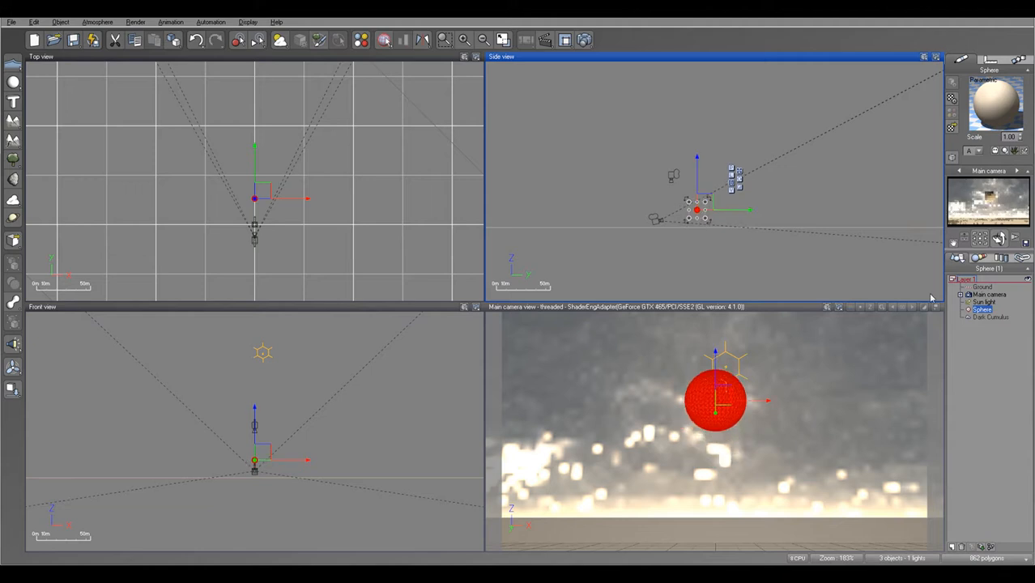
# Shift and lower the sun light so that it sits directly behind the sphere as seen from the camera.
pyautogui.click(984, 302)
pyautogui.moveTo(257, 182); pyautogui.dragTo(242, 176)
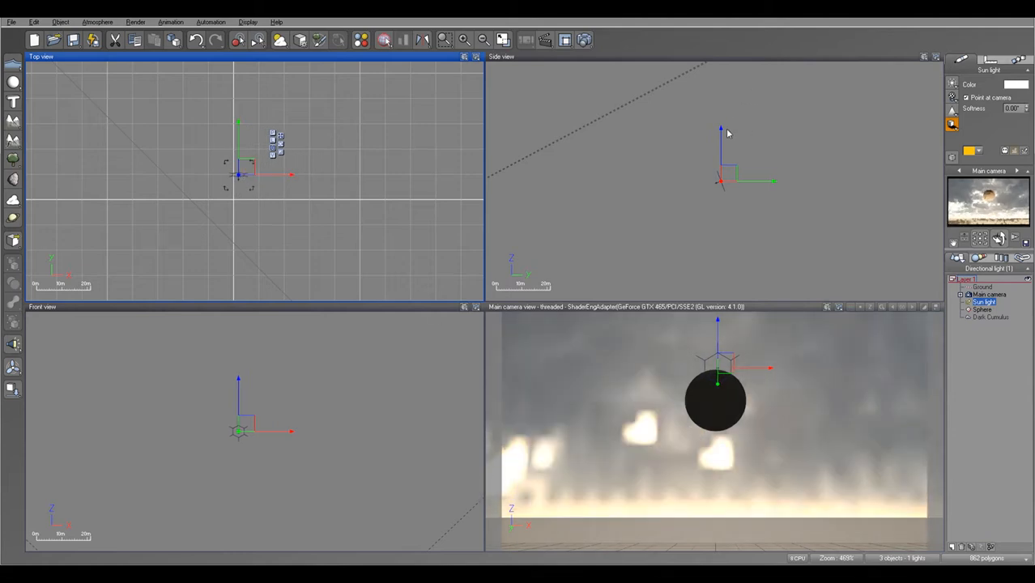
pyautogui.moveTo(730, 175); pyautogui.dragTo(736, 220)
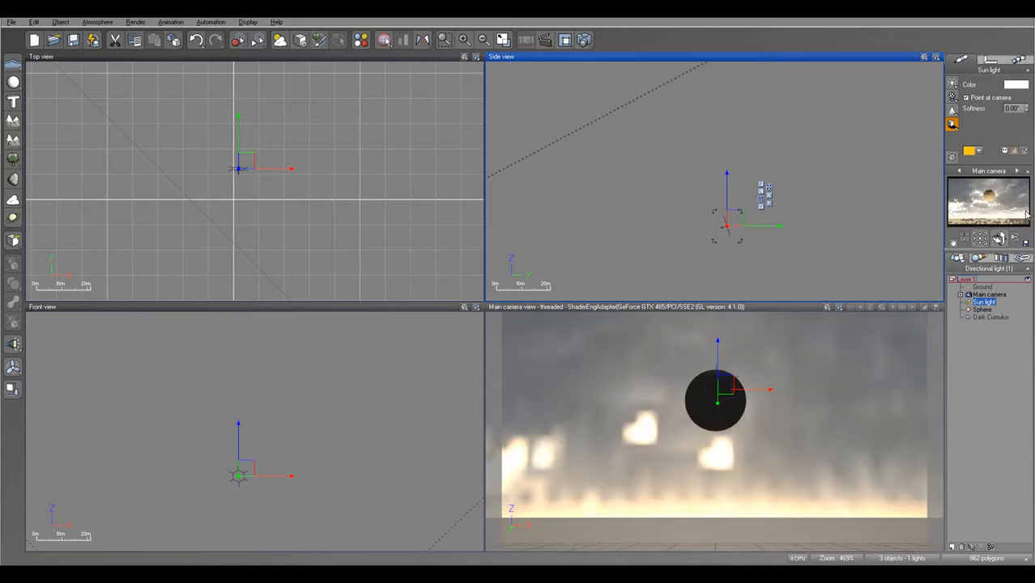
# Set the clouds anisotropy to 0.19 in the atmosphere's sky, fog and haze settings.
pyautogui.click(97, 22)
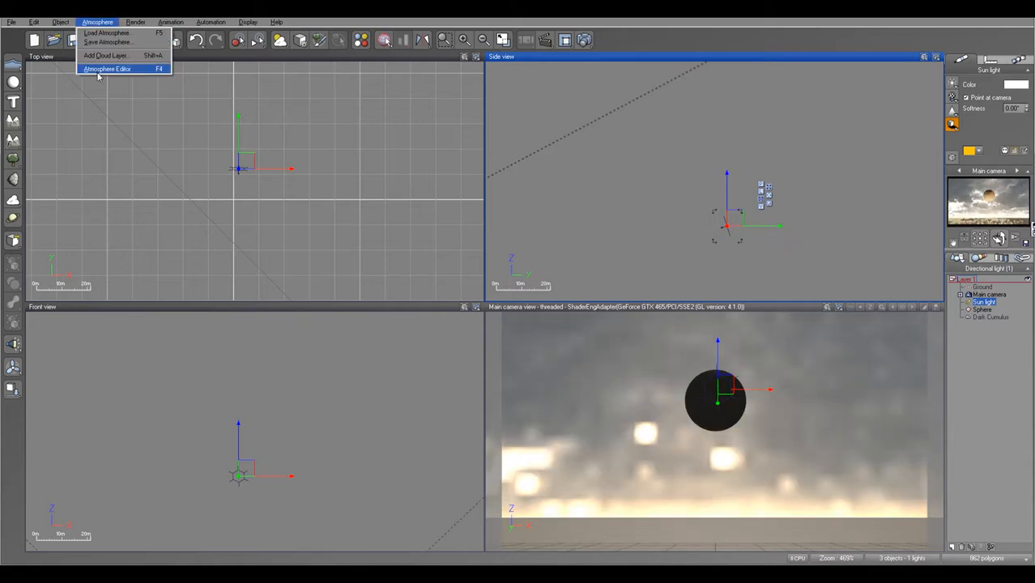
pyautogui.click(98, 70)
pyautogui.moveTo(449, 125); pyautogui.dragTo(532, 101)
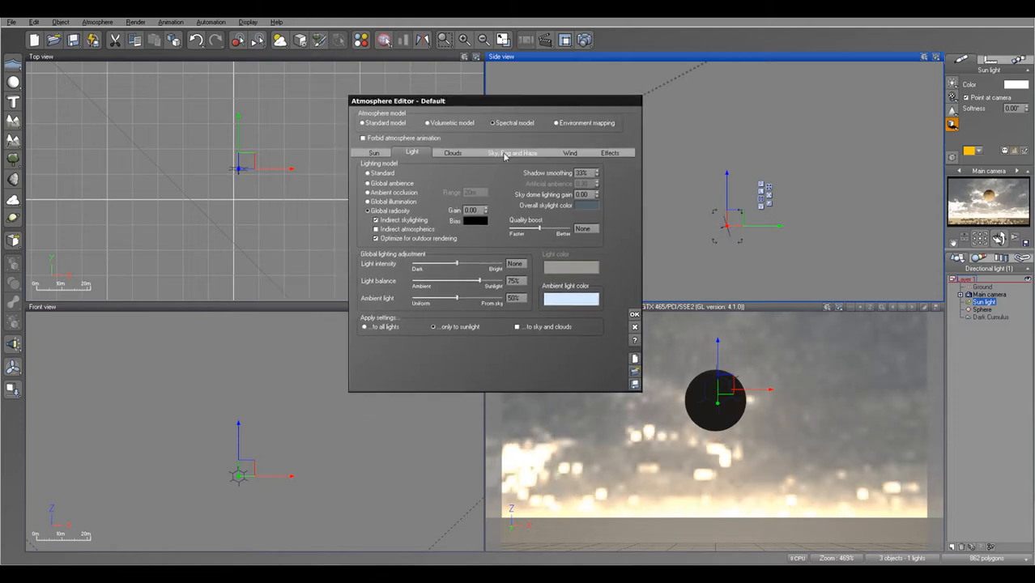
pyautogui.click(505, 154)
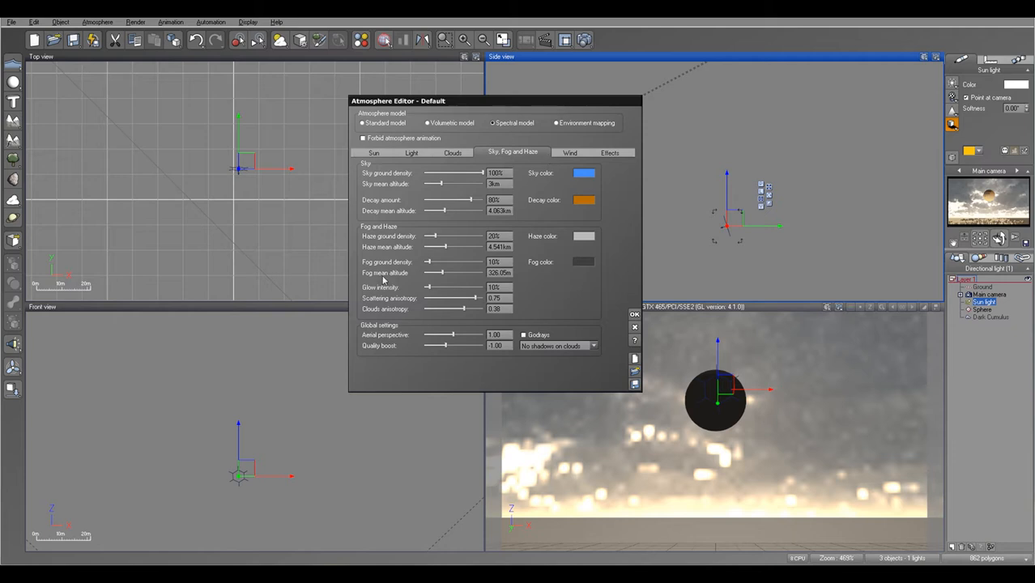
pyautogui.moveTo(472, 308); pyautogui.dragTo(469, 308)
# Switch godrays on and back off, and set the atmosphere's quality boost to 0.10.
pyautogui.click(531, 338)
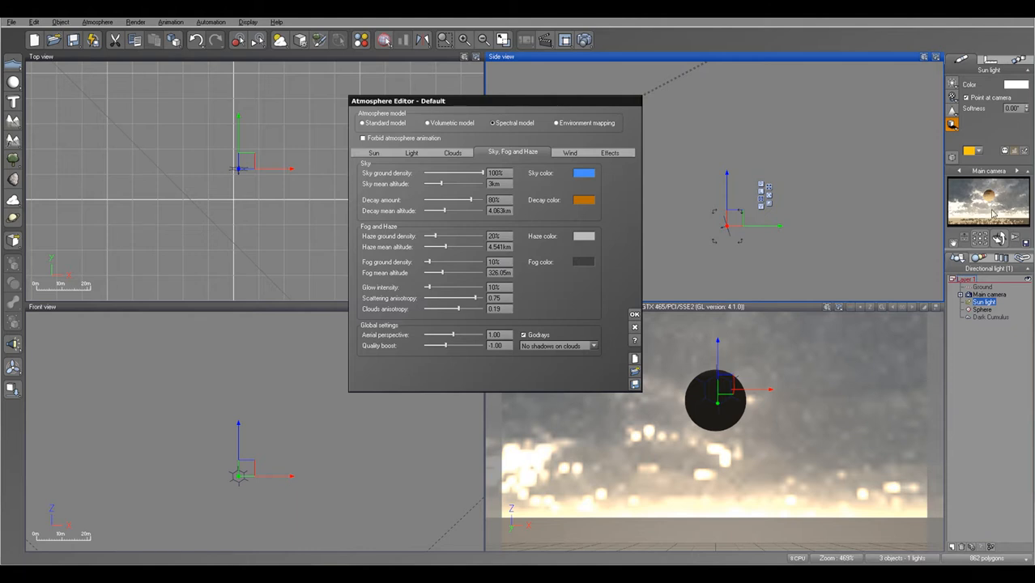
pyautogui.click(523, 335)
pyautogui.click(459, 347)
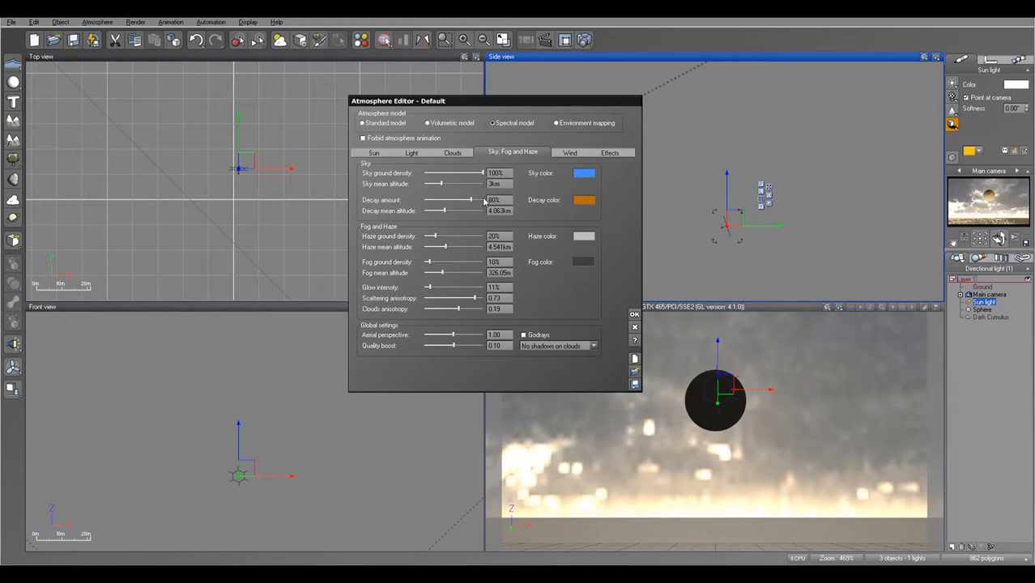
# Set decay amount to 88%, decay mean altitude to 4.998 km, sky mean altitude to 3.354 km, haze ground density to 26% and fog ground density to 21%.
pyautogui.moveTo(472, 199); pyautogui.dragTo(477, 199)
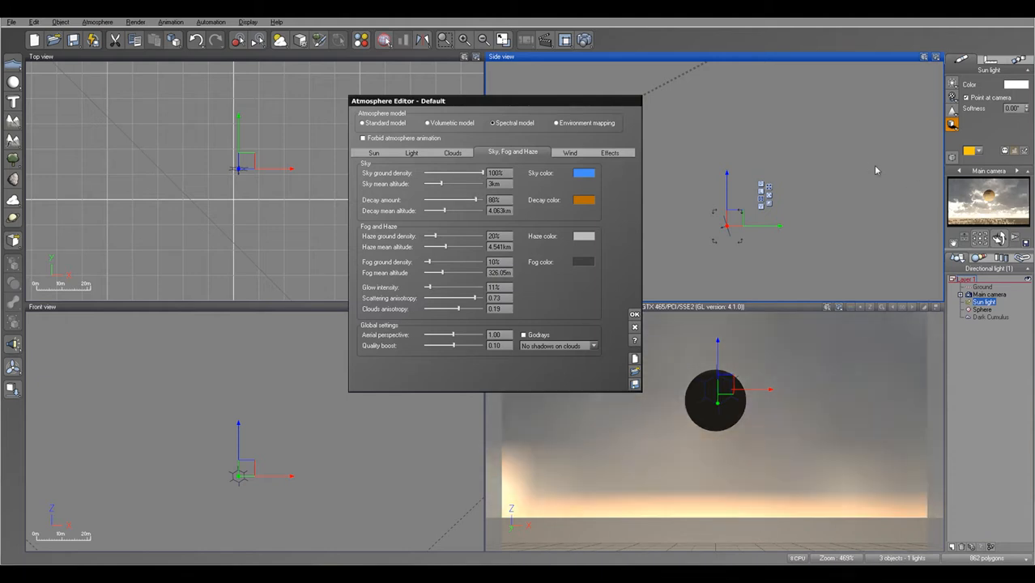
pyautogui.click(470, 210)
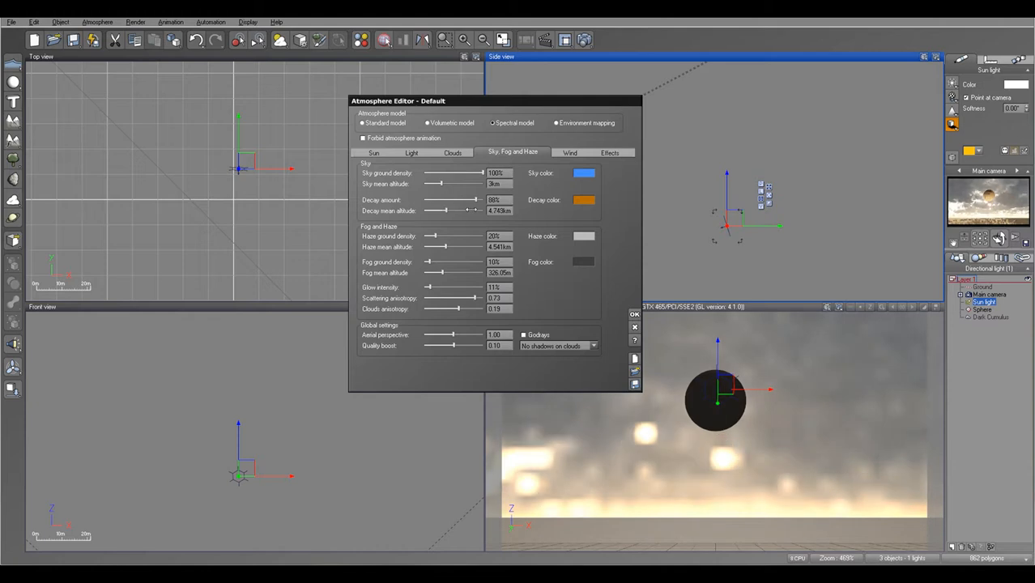
pyautogui.click(458, 185)
pyautogui.click(439, 235)
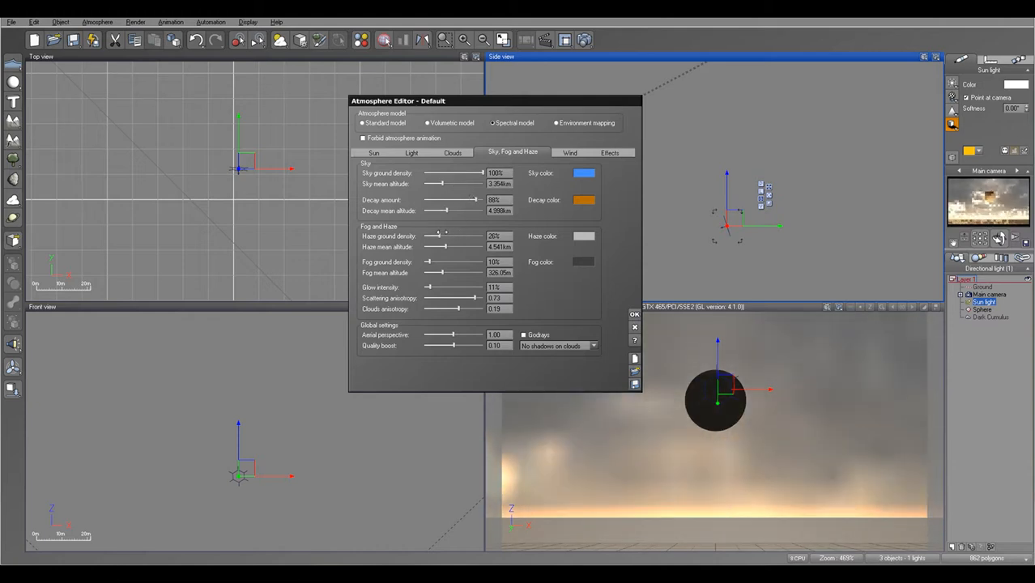
pyautogui.click(438, 261)
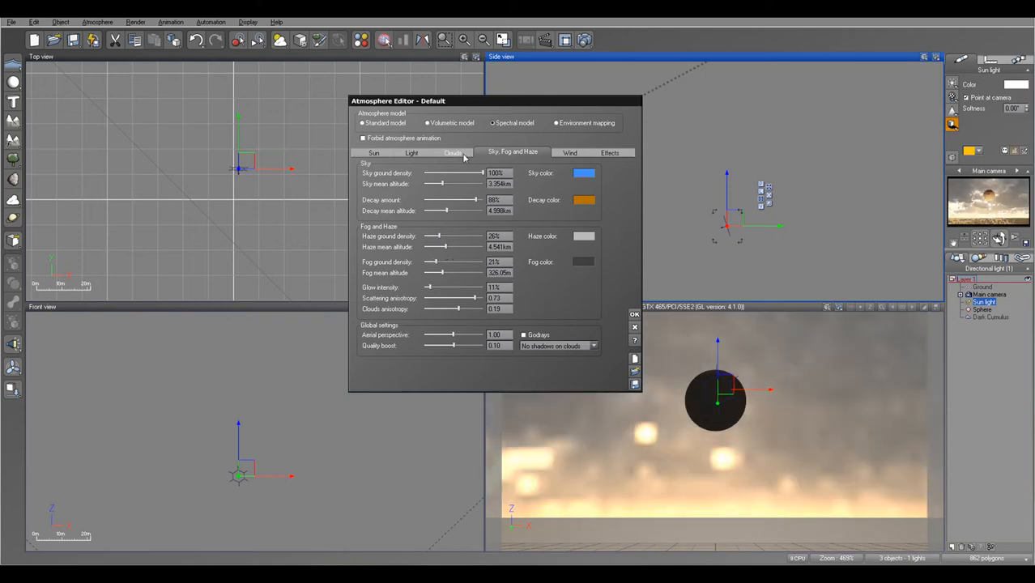
# Change the ambient light color to a dark grey-blue in the atmosphere's lighting settings and accept the atmosphere changes.
pyautogui.click(452, 154)
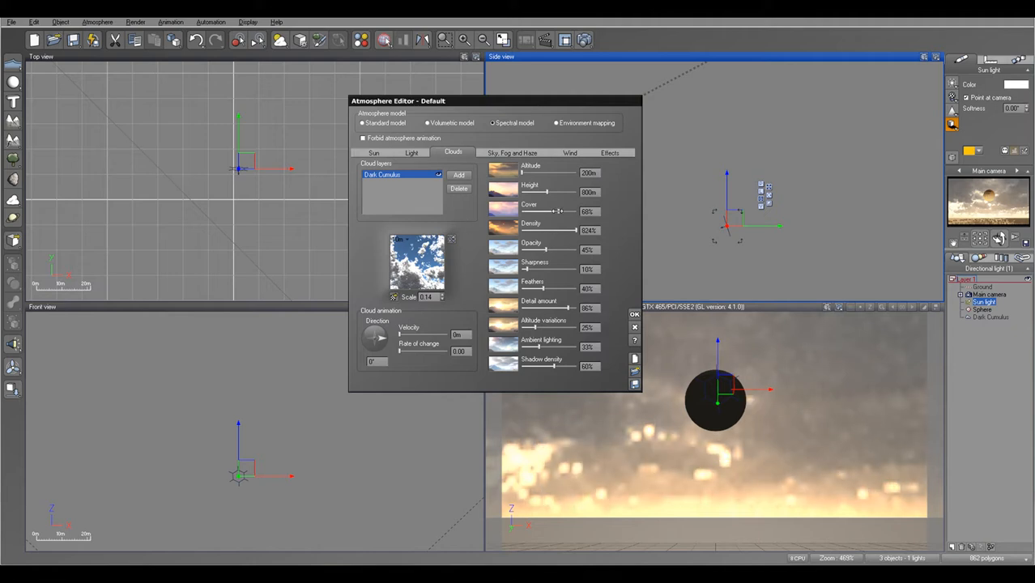
pyautogui.click(411, 153)
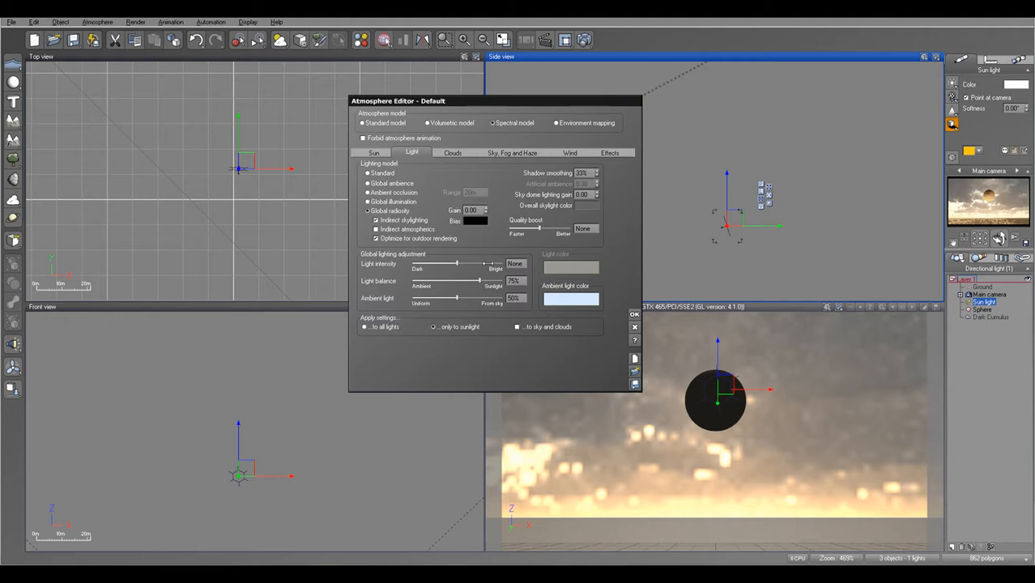
pyautogui.click(579, 302)
pyautogui.click(595, 306)
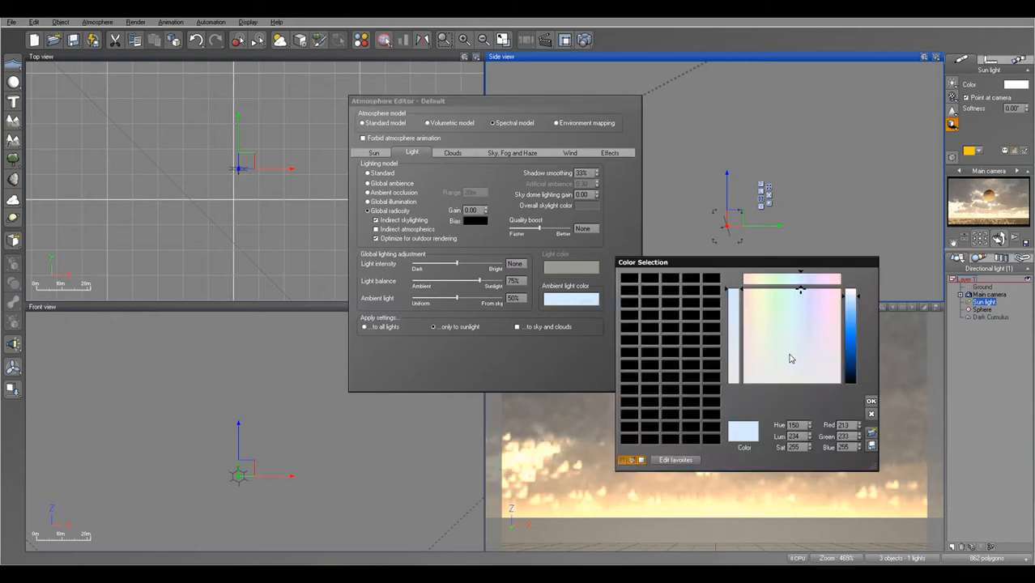
pyautogui.moveTo(795, 361); pyautogui.dragTo(798, 369)
pyautogui.click(850, 367)
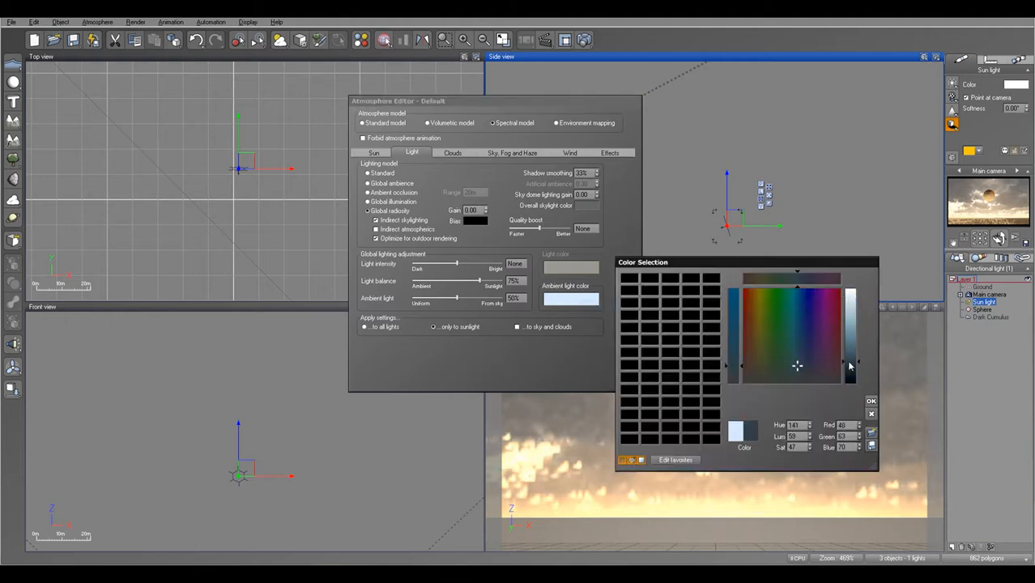
pyautogui.click(872, 402)
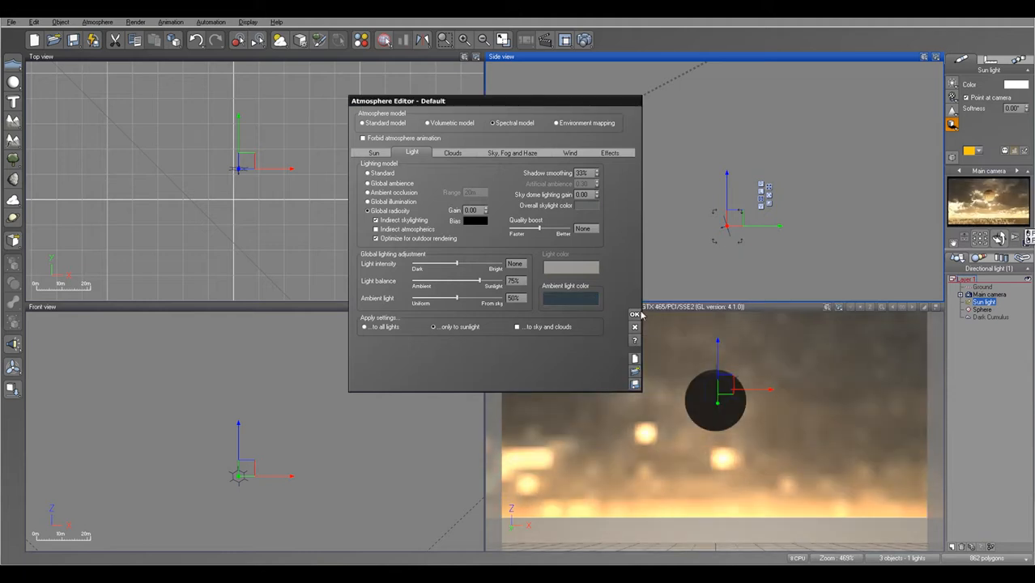
pyautogui.click(634, 315)
# Render the scene to screen at Final quality and 800x450 resolution, and accept the default post-render options.
pyautogui.rightClick(580, 37)
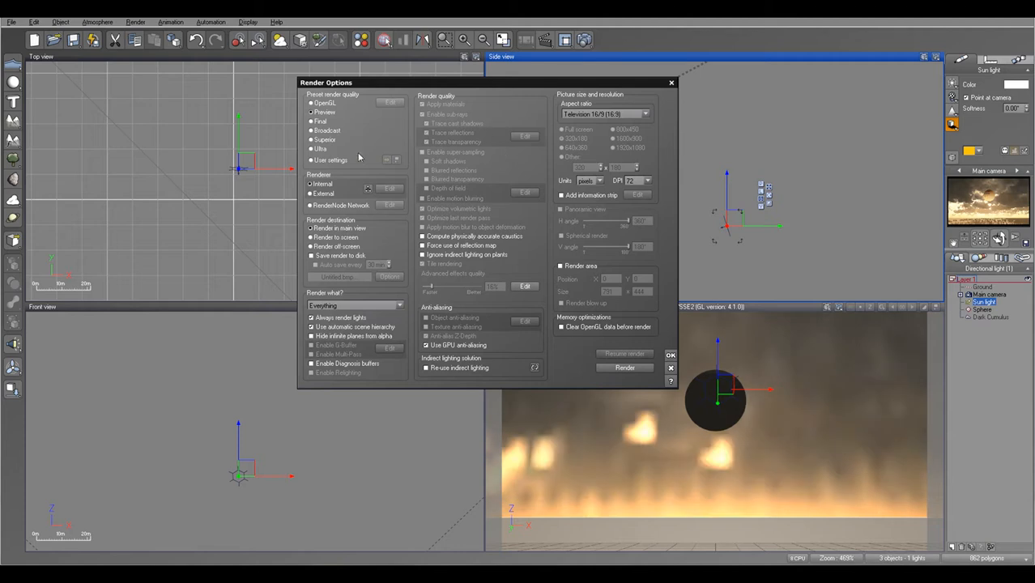
pyautogui.click(315, 122)
pyautogui.click(350, 239)
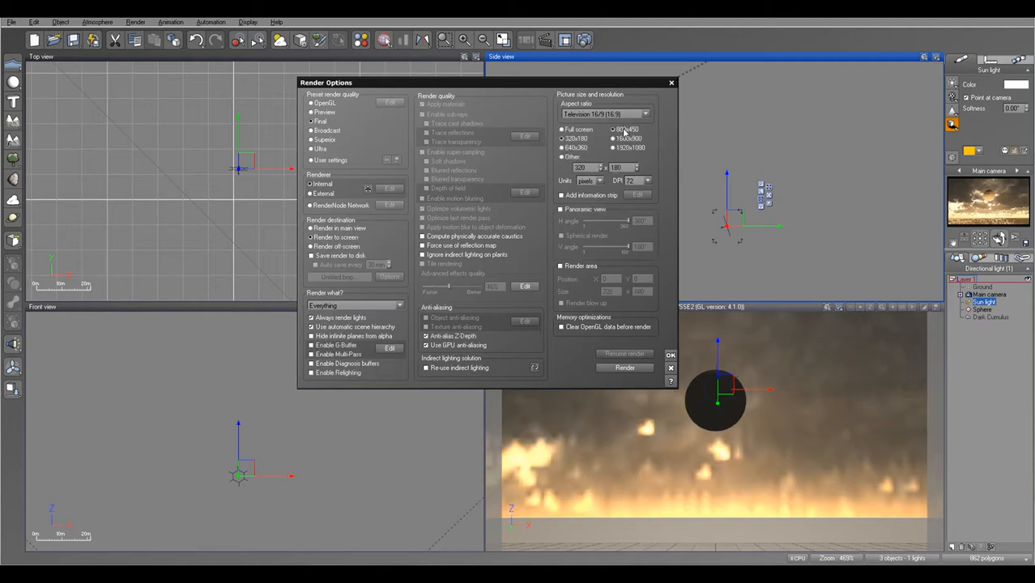
pyautogui.click(625, 368)
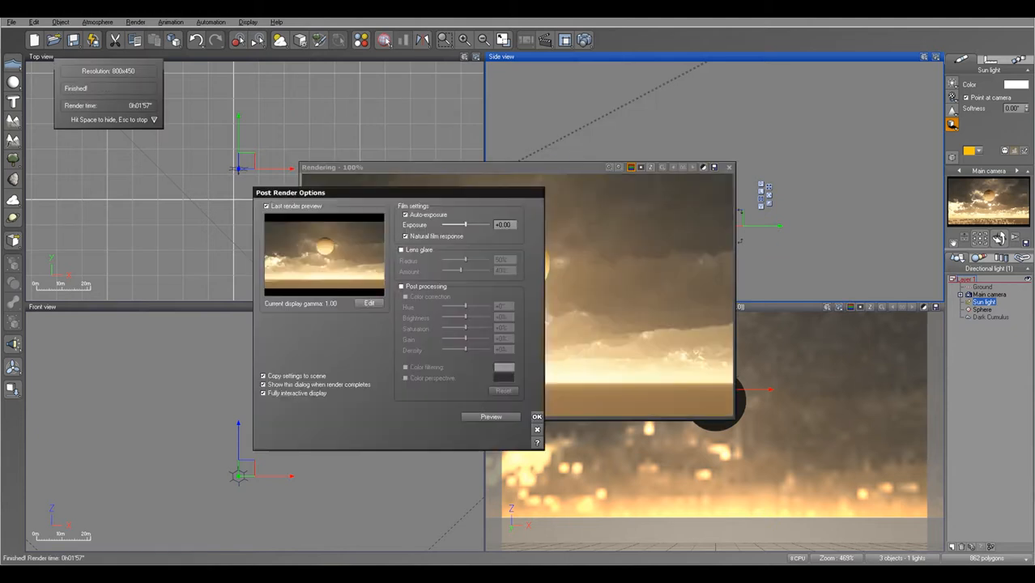
pyautogui.click(539, 417)
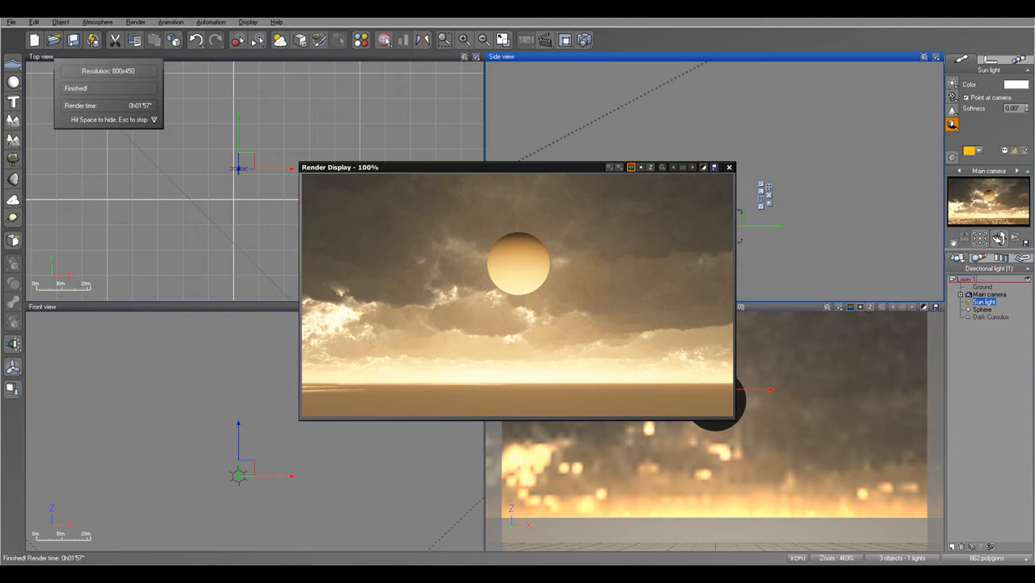
# Save the finished render as sky.psd, a Photoshop image file, in the tutorials folder and close the render display.
pyautogui.click(713, 166)
pyautogui.doubleClick(504, 375)
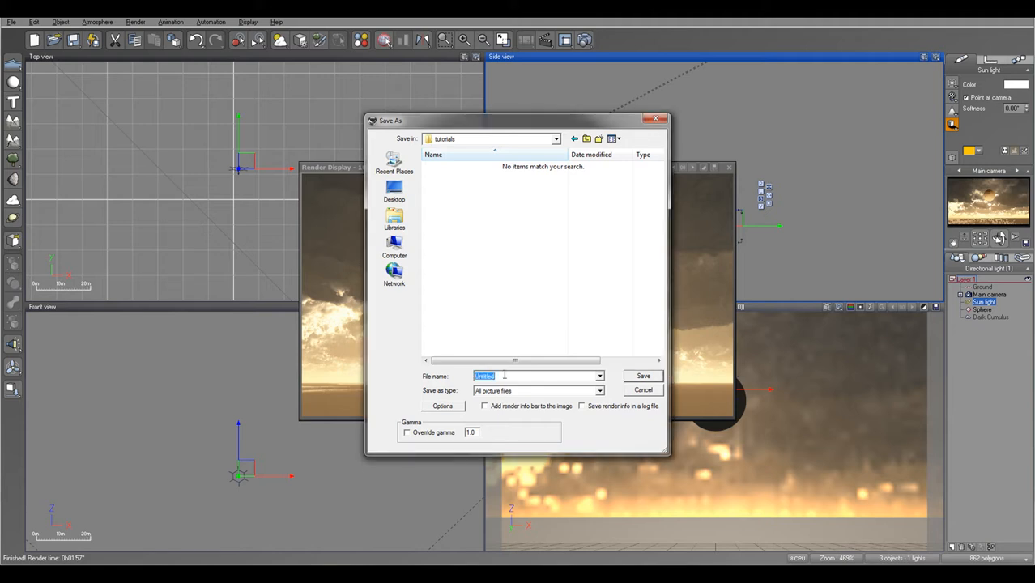
pyautogui.write('sky')
pyautogui.click(560, 393)
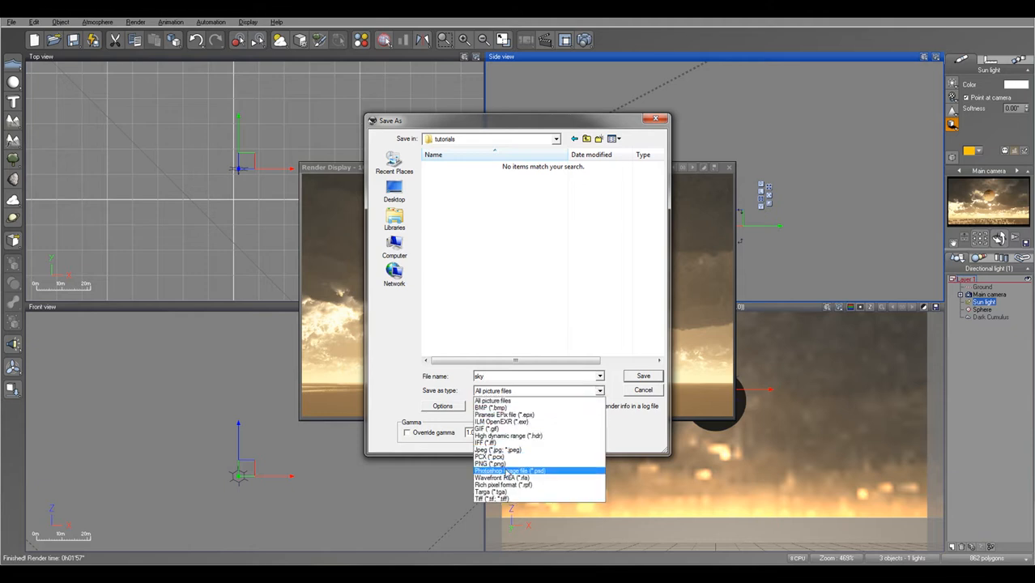
pyautogui.click(507, 471)
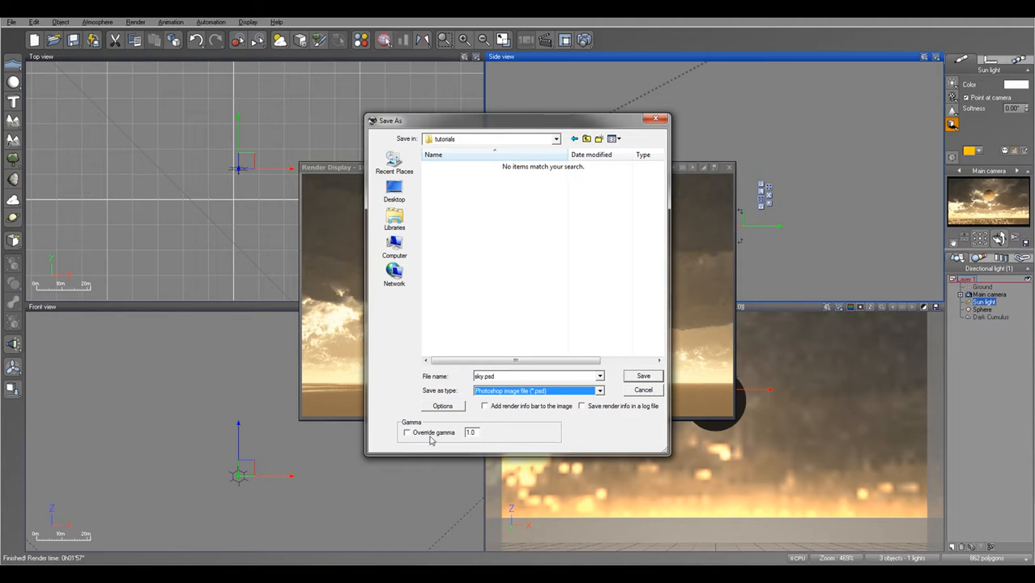
pyautogui.click(637, 375)
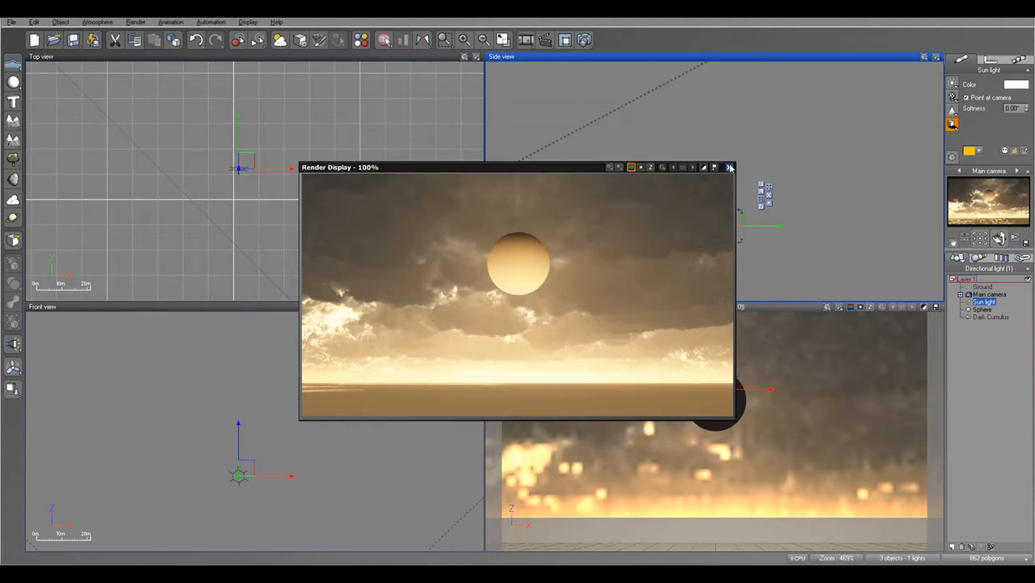
pyautogui.click(729, 167)
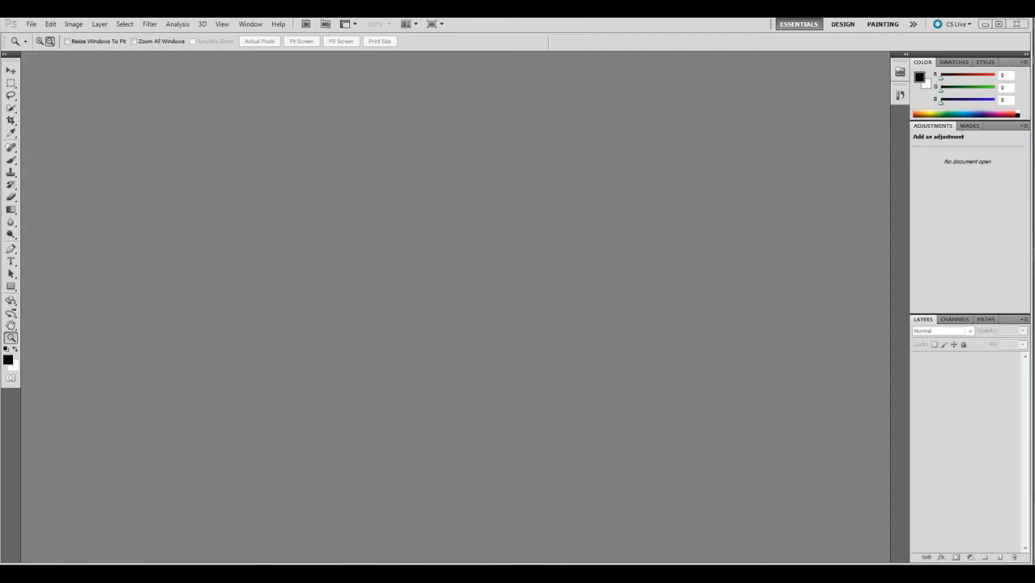
# Switch to Photoshop and open sky.psd from the tutorials folder.
pyautogui.hotkey('ctrl', 'o')
pyautogui.click(446, 159)
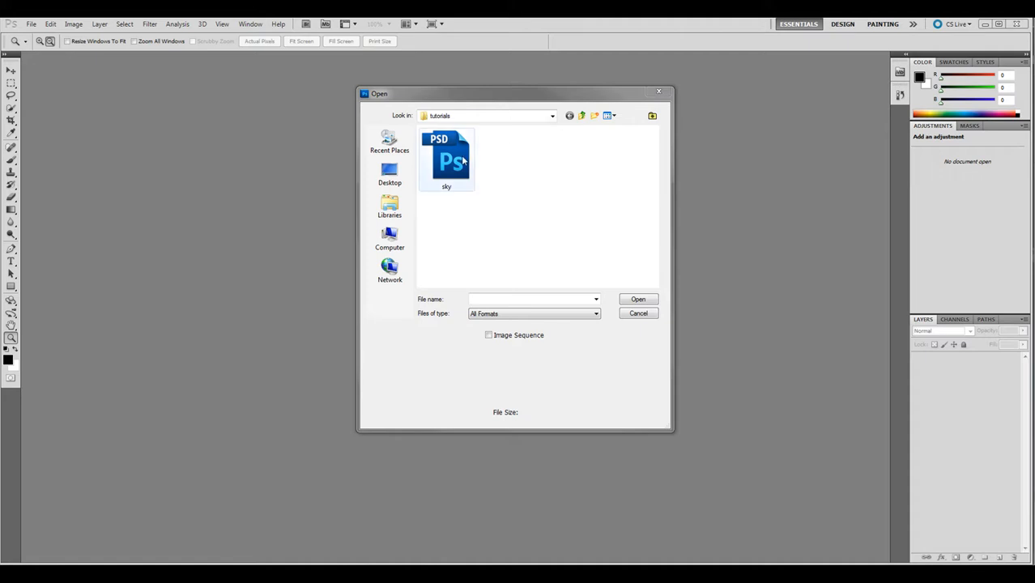
pyautogui.click(638, 300)
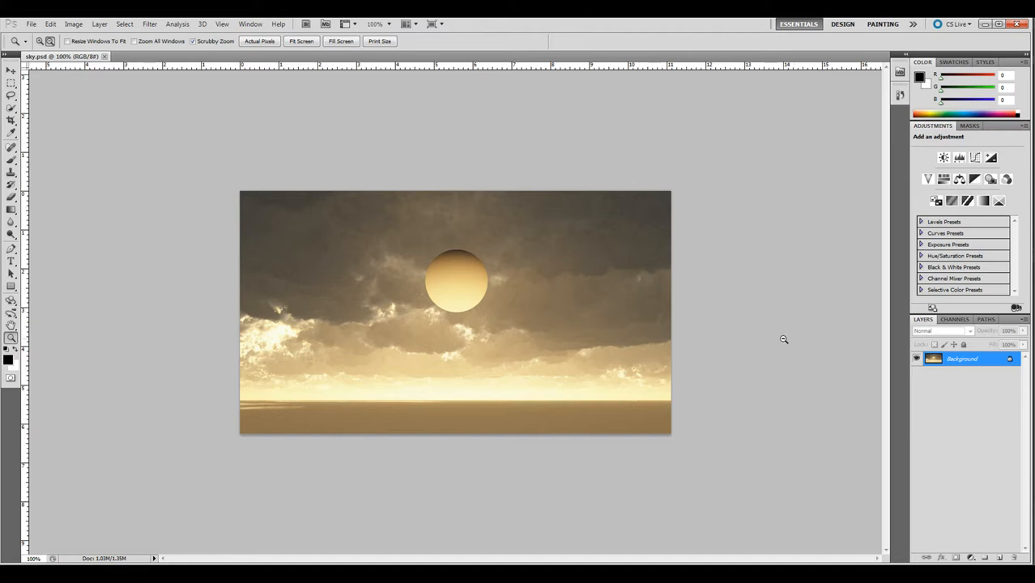
# Load the Alpha 1 channel as a selection, subtract the ground strip so only the sphere is selected, and deselect it.
pyautogui.click(954, 319)
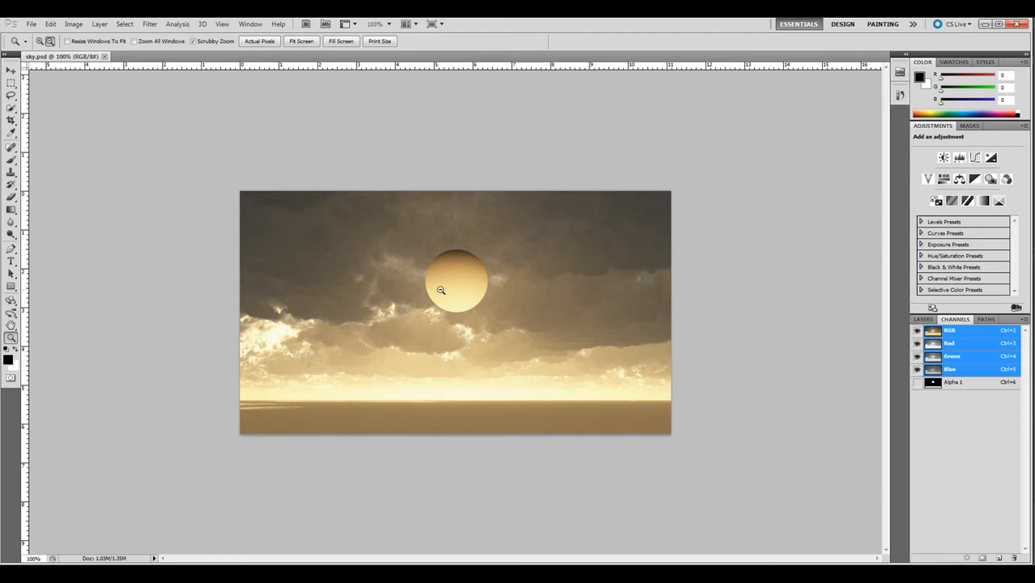
pyautogui.keyDown('ctrl'); pyautogui.click(935, 382); pyautogui.keyUp('ctrl')
pyautogui.press('m')
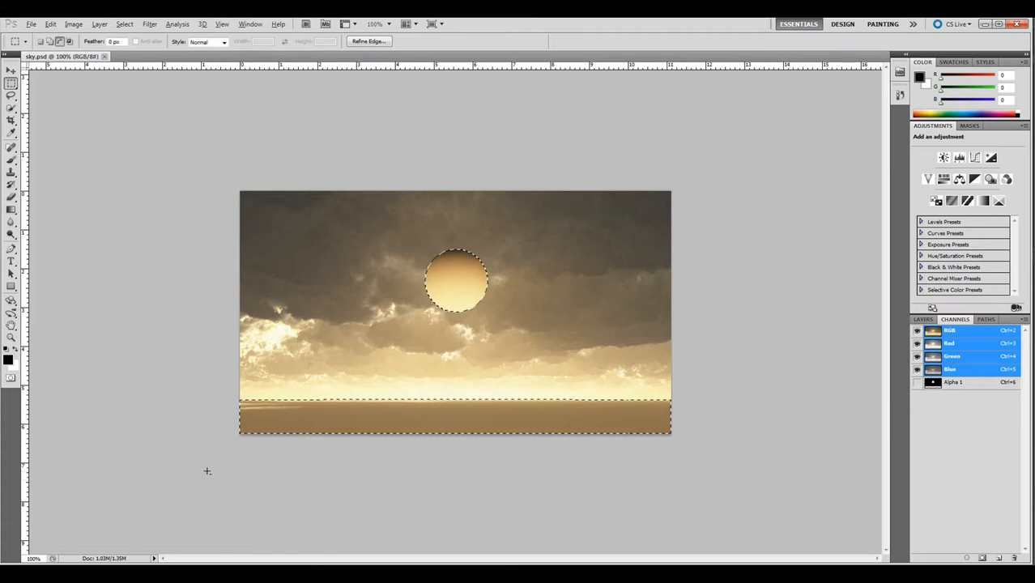
pyautogui.moveTo(229, 468); pyautogui.dragTo(780, 380)
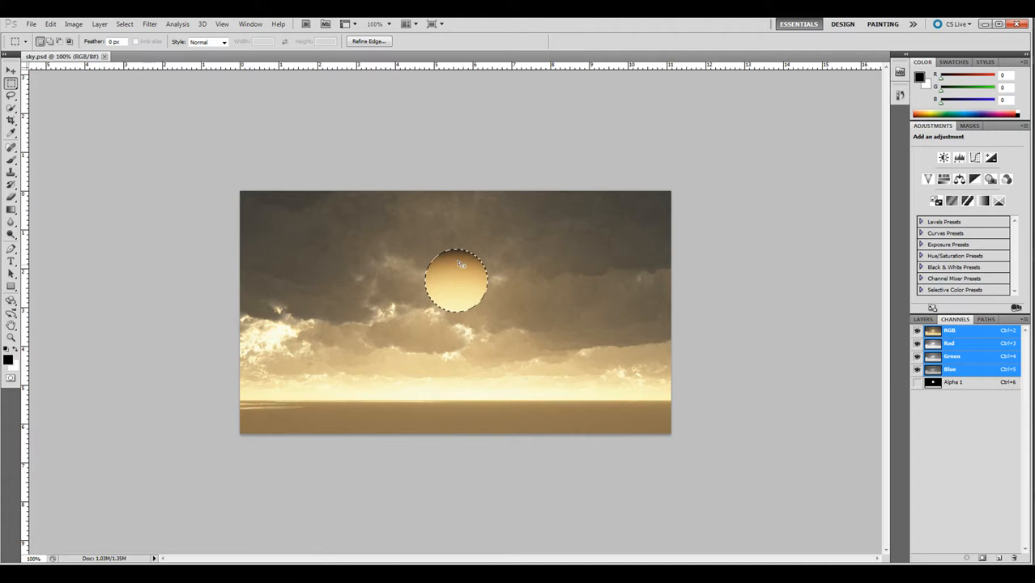
pyautogui.hotkey('ctrl', 'd')
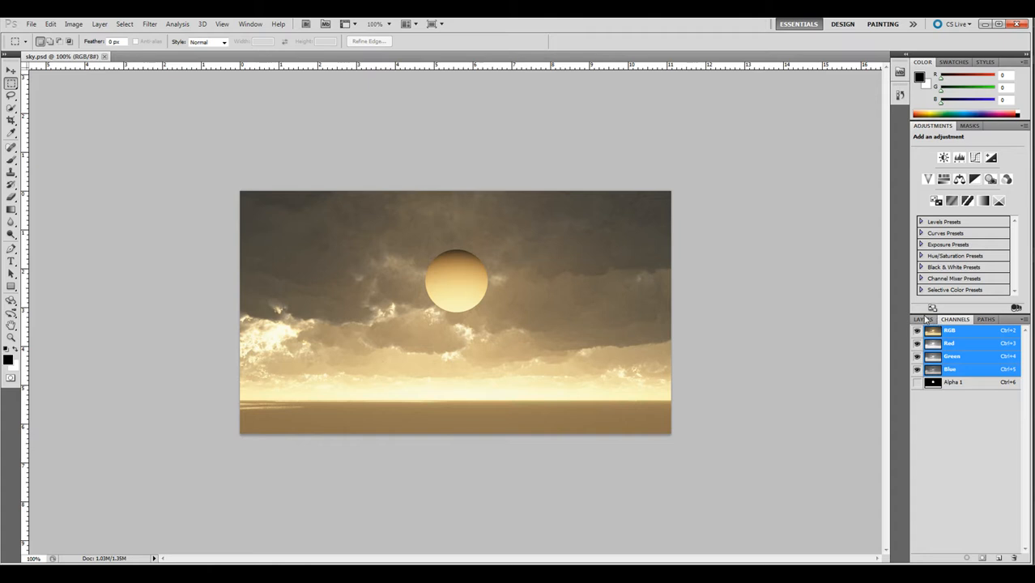
# Add a new layer above the background and fill it with the Clouds render filter.
pyautogui.click(925, 319)
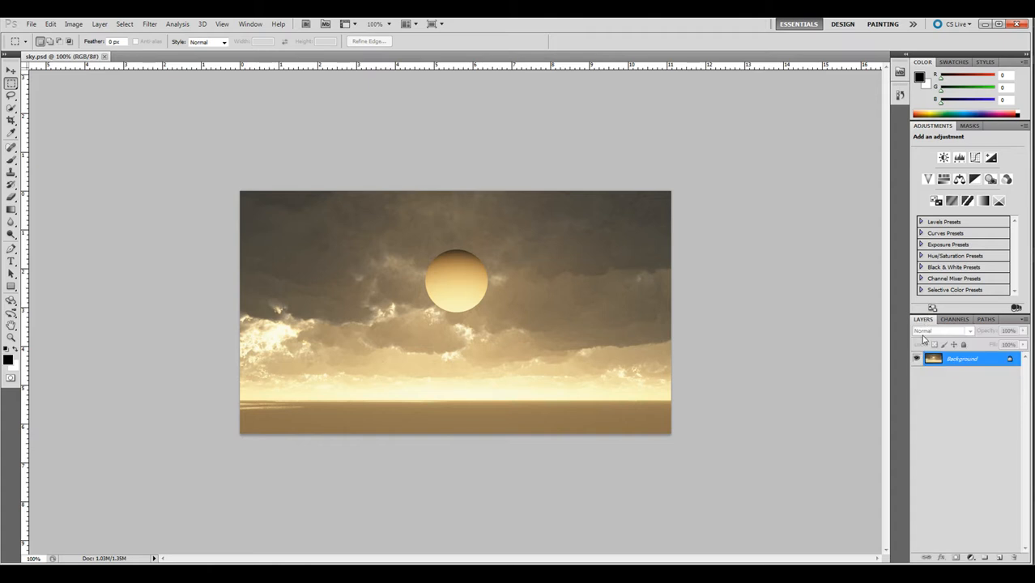
pyautogui.click(1002, 558)
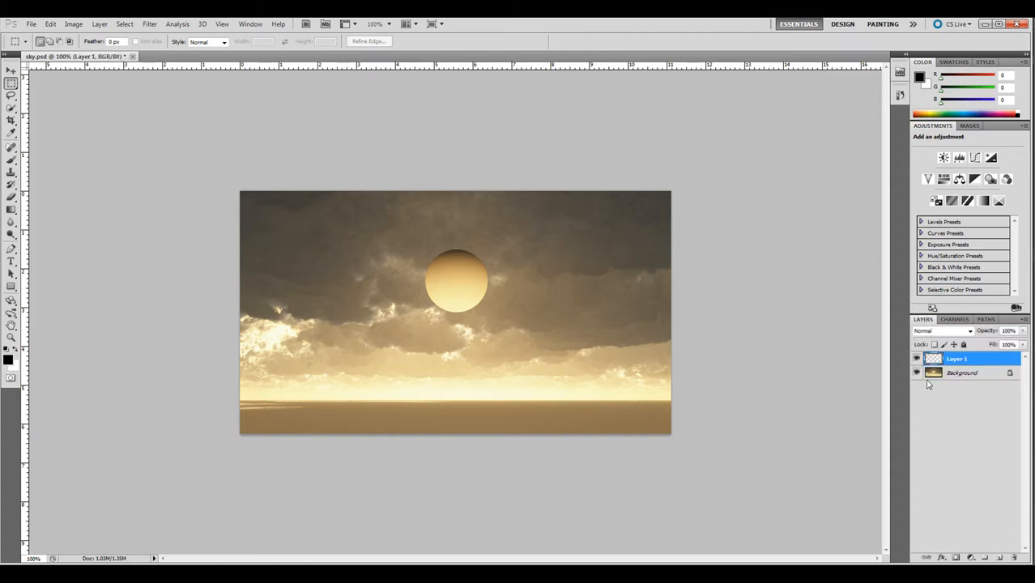
pyautogui.click(148, 25)
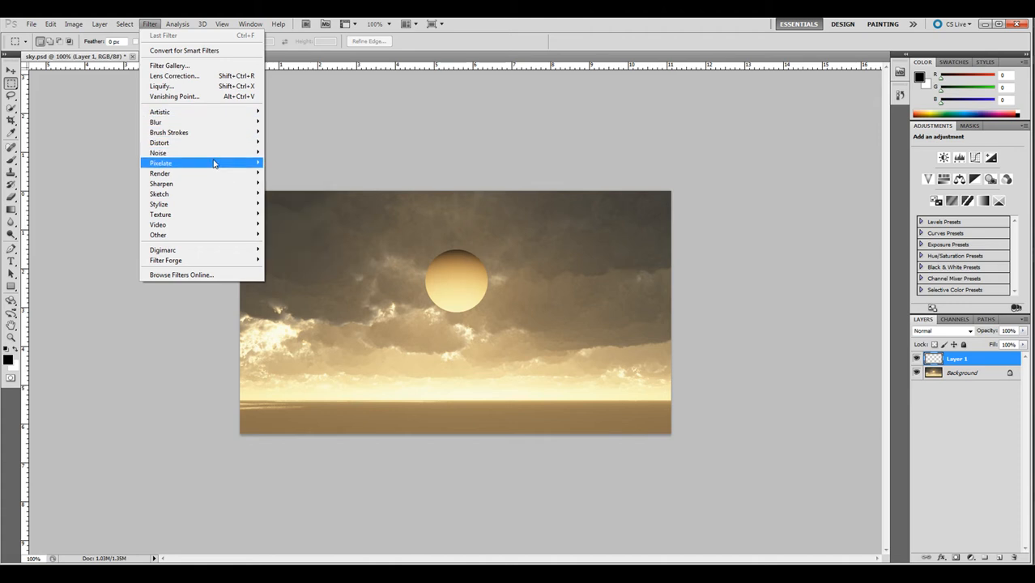
pyautogui.moveTo(213, 174)
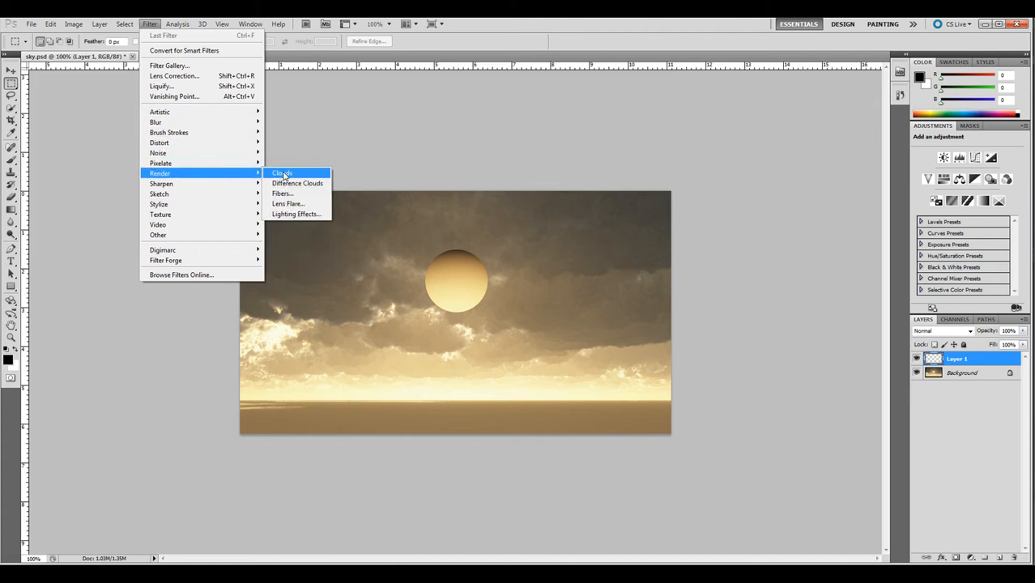
pyautogui.click(282, 175)
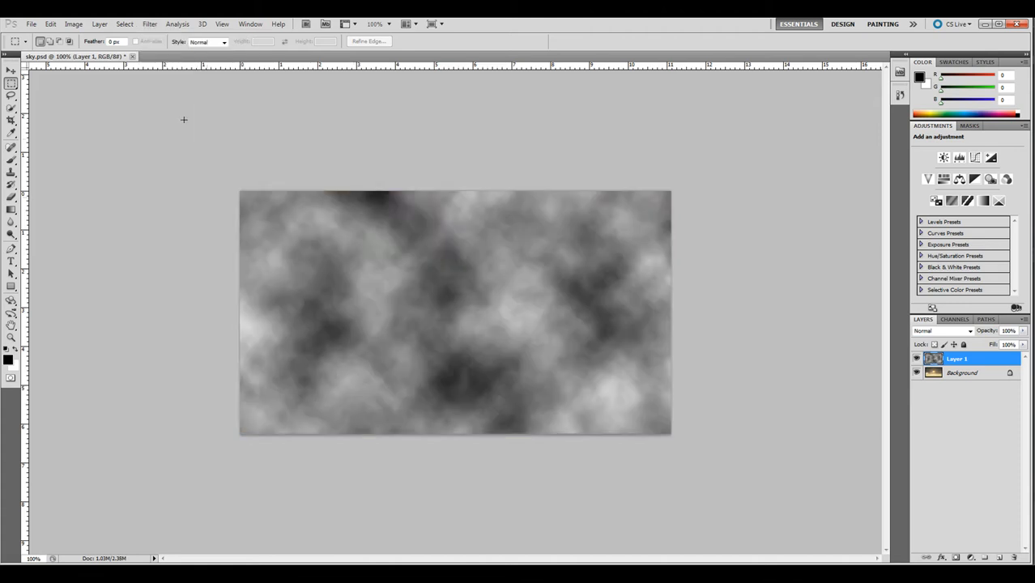
# Apply the Difference Clouds filter to the clouds layer and repeat it about a dozen times to build a finely veined texture.
pyautogui.click(150, 24)
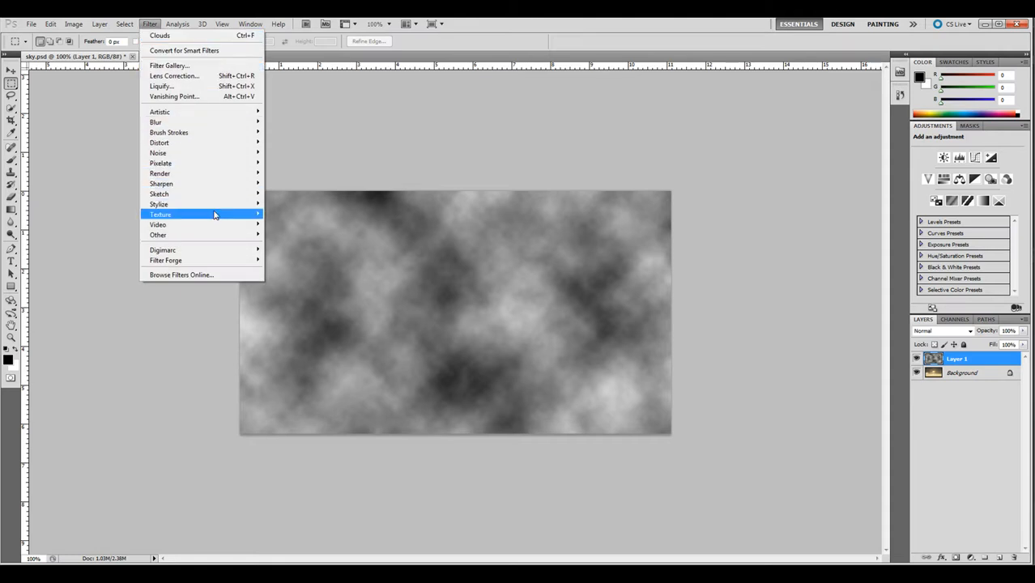
pyautogui.moveTo(221, 174)
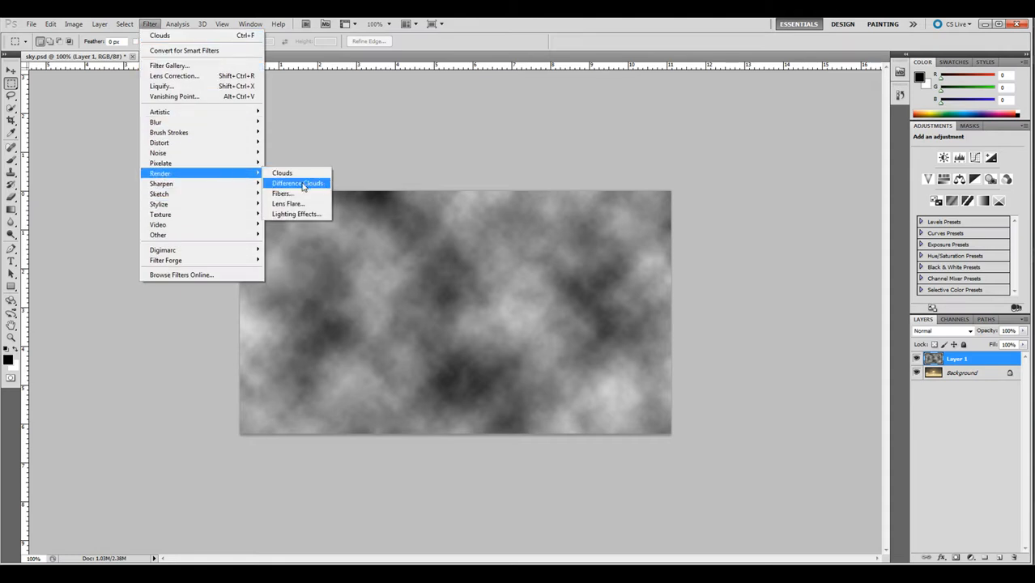
pyautogui.click(303, 187)
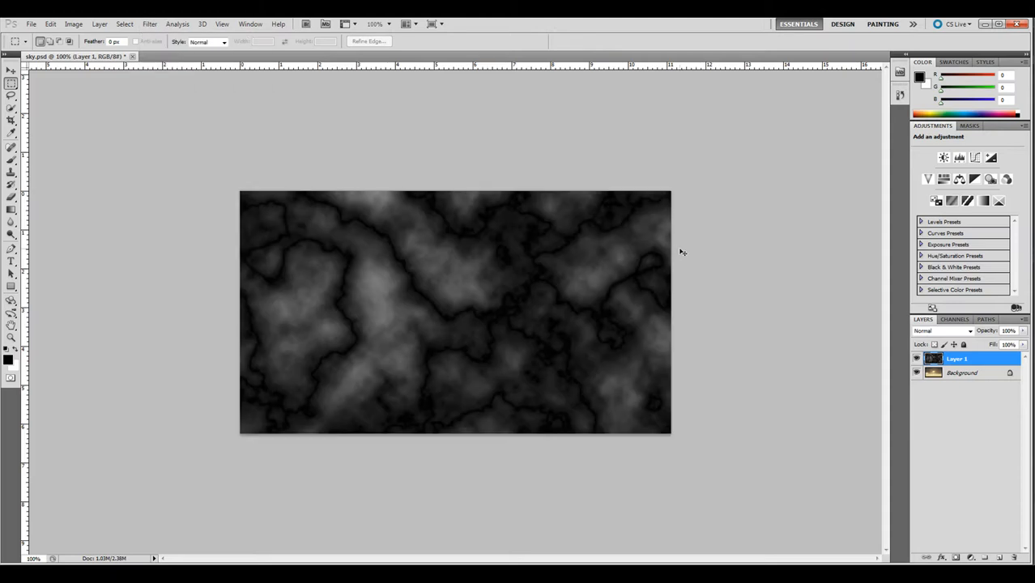
pyautogui.hotkey('ctrl', 'f')
pyautogui.hotkey('ctrl', 'f')
pyautogui.hotkey('ctrl', 'f')
pyautogui.hotkey('ctrl', 'f')
pyautogui.hotkey('ctrl', 'f')
pyautogui.hotkey('ctrl', 'f')
pyautogui.hotkey('ctrl', 'f')
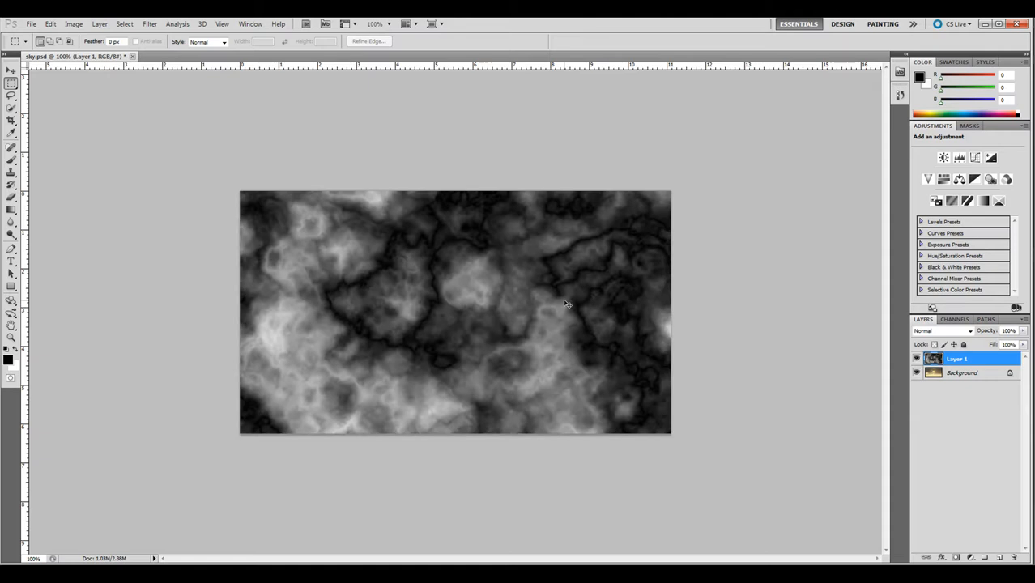
pyautogui.hotkey('ctrl', 'f')
pyautogui.hotkey('ctrl', 'f')
pyautogui.hotkey('ctrl', 'f')
pyautogui.hotkey('ctrl', 'f')
pyautogui.hotkey('ctrl', 'f')
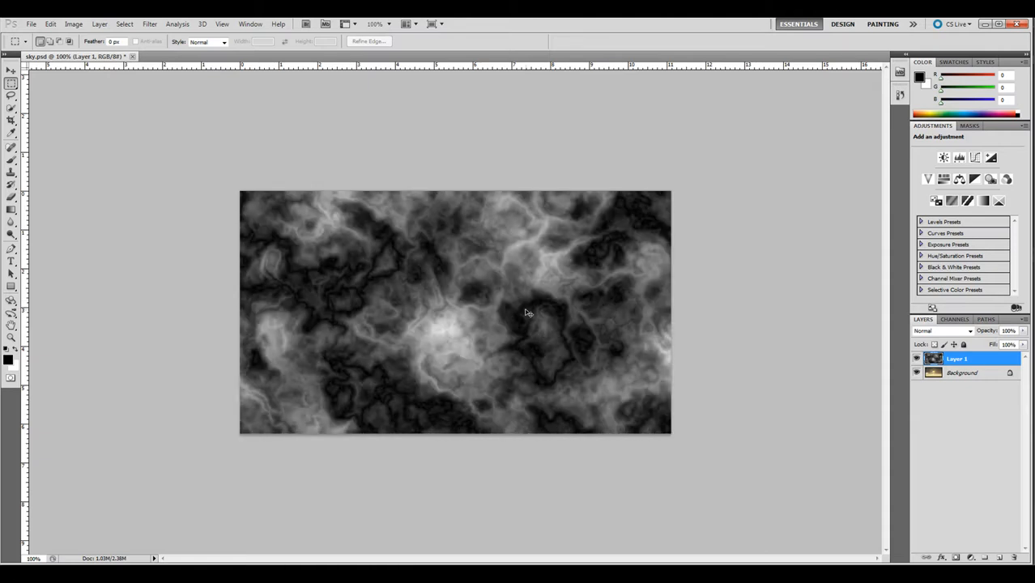
pyautogui.hotkey('ctrl', 'f')
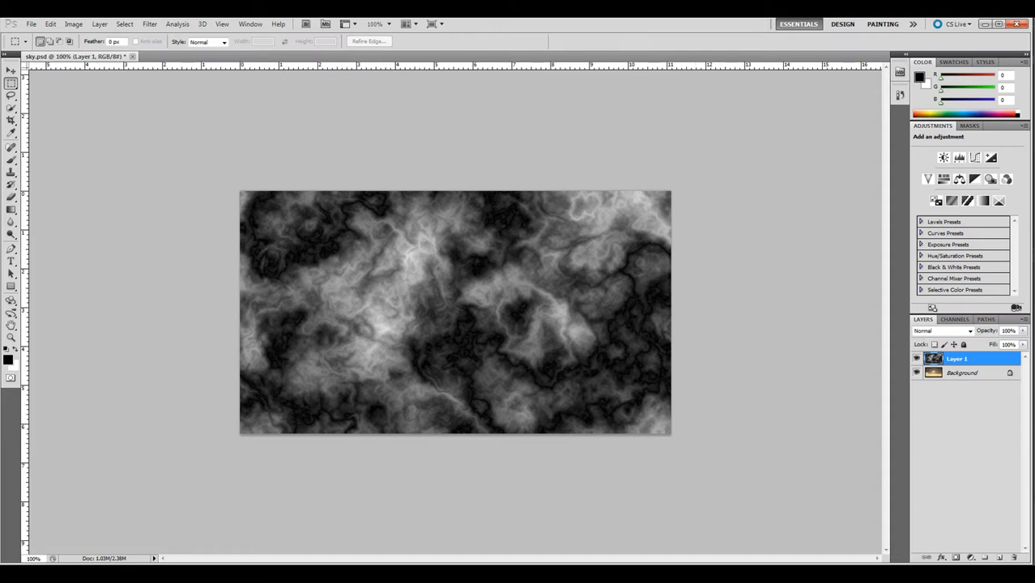
pyautogui.click(150, 24)
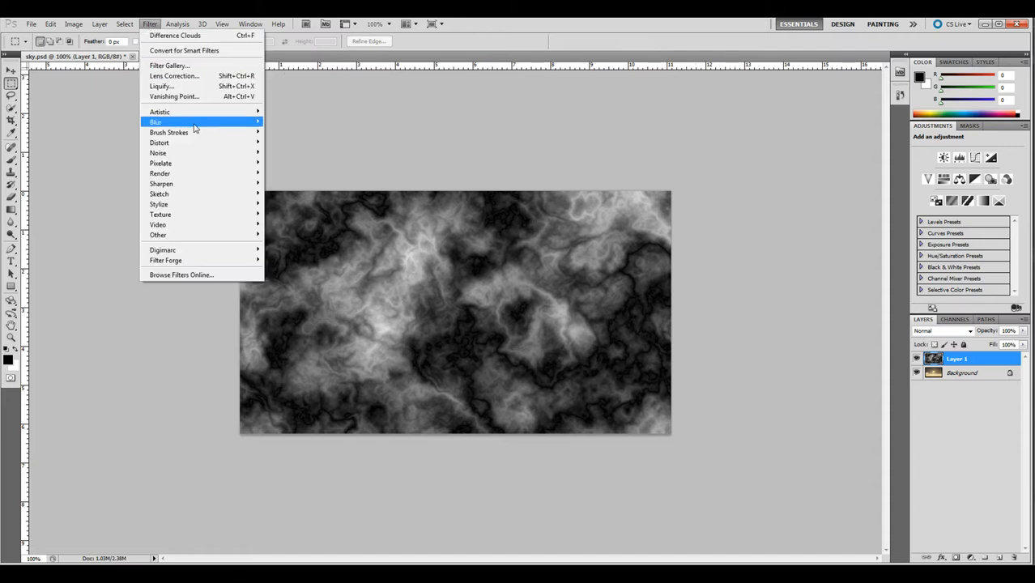
pyautogui.moveTo(194, 128)
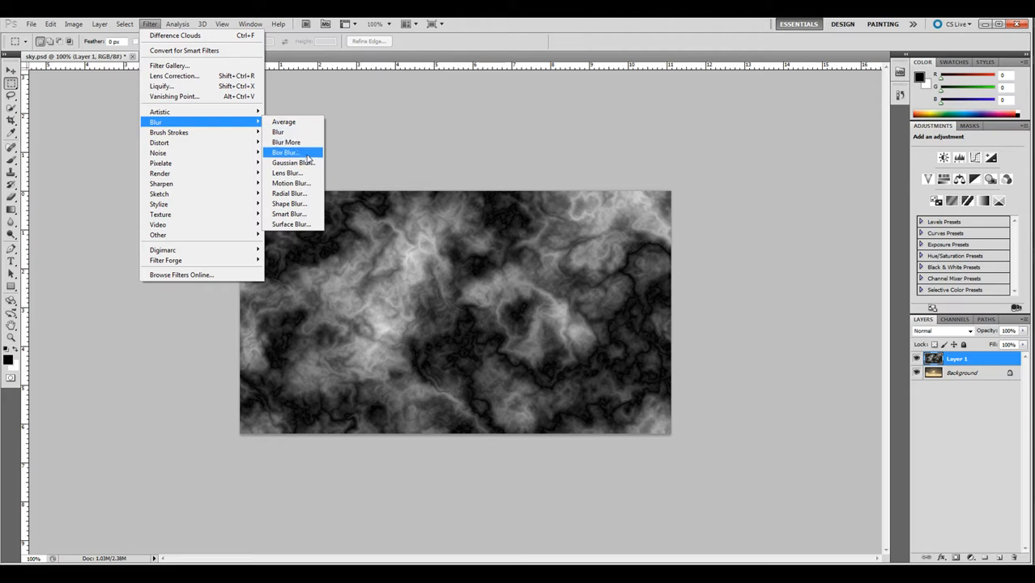
pyautogui.click(307, 185)
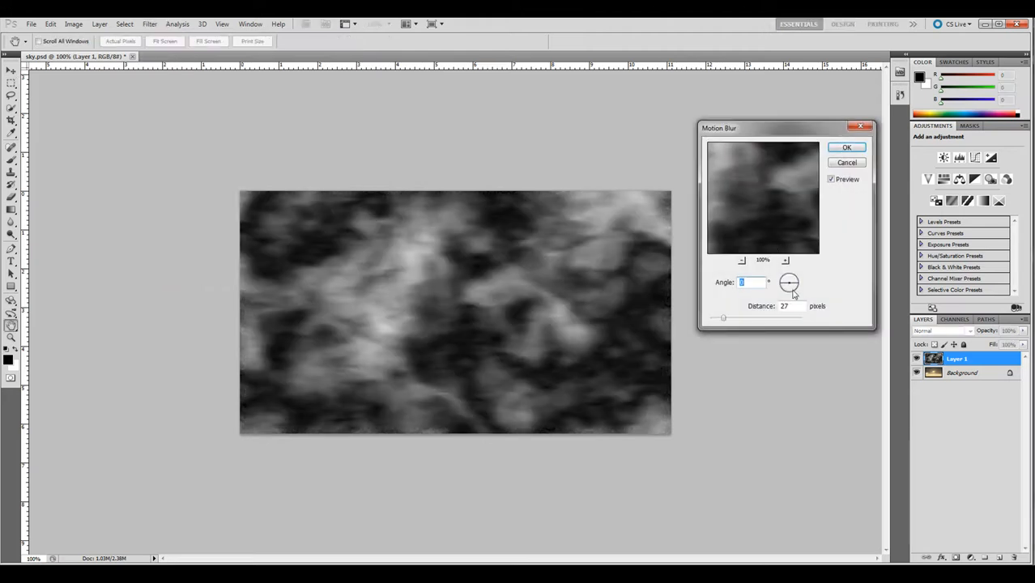
pyautogui.click(846, 163)
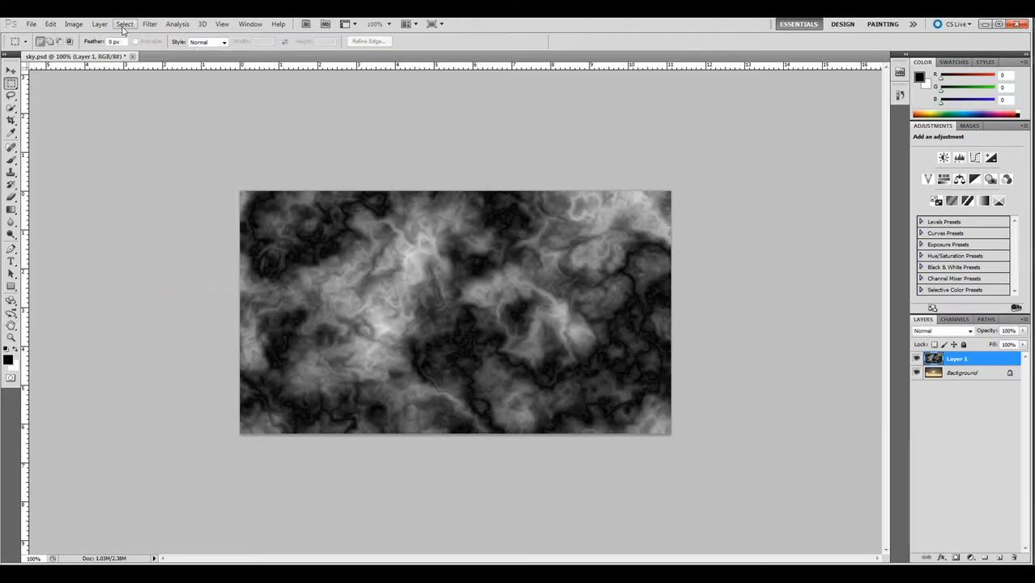
# Apply a Radial Blur to the clouds layer with amount 58, Zoom method, Best quality and the blur centre moved slightly up toward the sphere.
pyautogui.click(150, 24)
pyautogui.moveTo(202, 122)
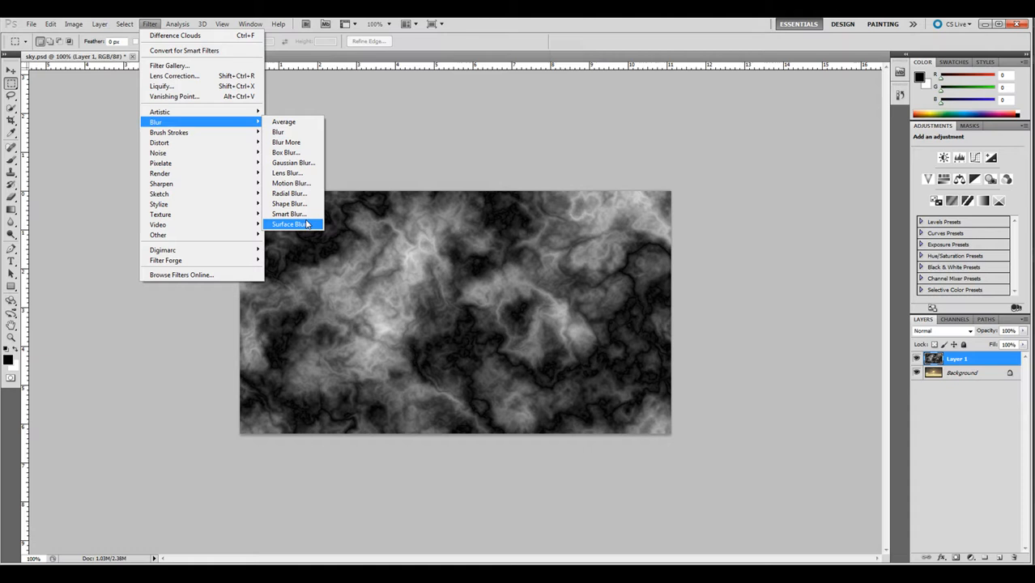
pyautogui.click(306, 194)
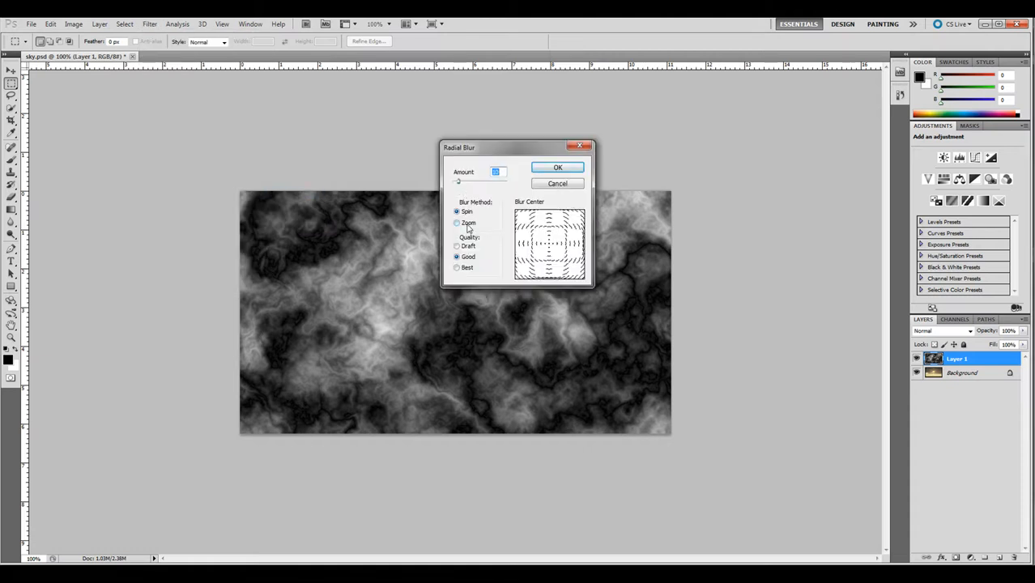
pyautogui.click(468, 223)
pyautogui.moveTo(459, 182); pyautogui.dragTo(487, 186)
pyautogui.click(457, 268)
pyautogui.moveTo(514, 148); pyautogui.dragTo(684, 112)
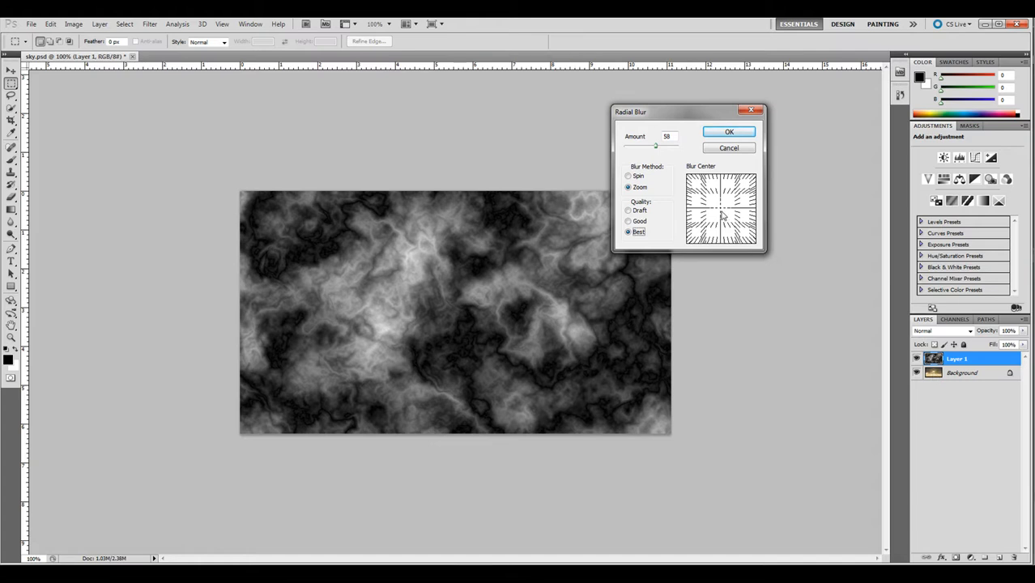
pyautogui.moveTo(723, 212); pyautogui.dragTo(725, 209)
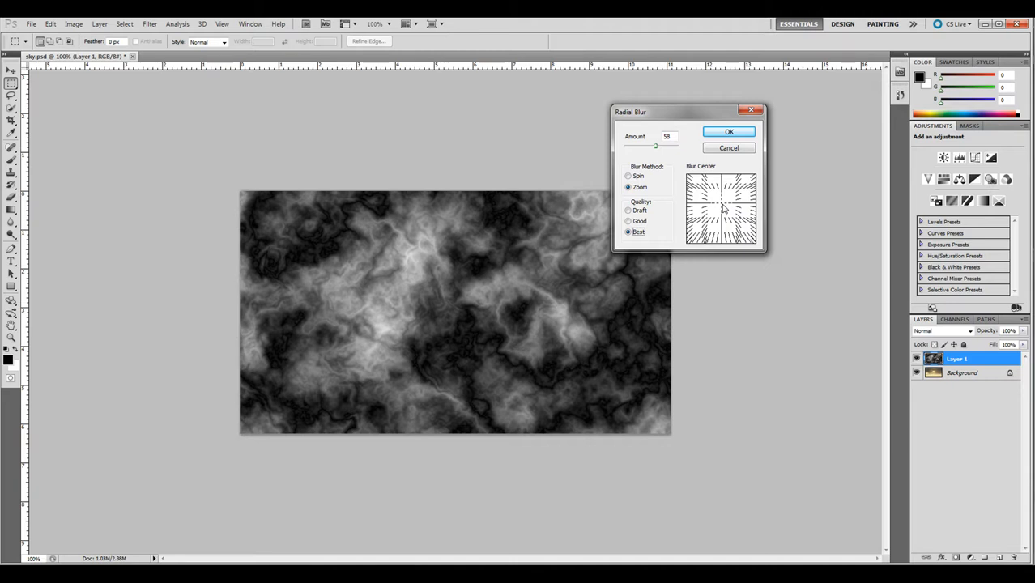
pyautogui.click(728, 132)
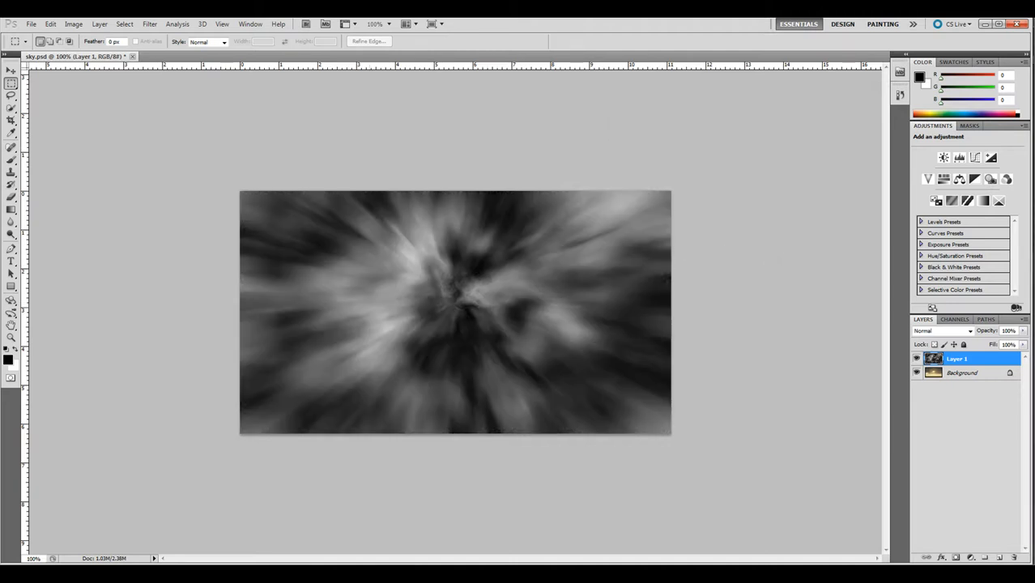
pyautogui.click(1023, 345)
pyautogui.moveTo(1002, 357); pyautogui.dragTo(996, 357)
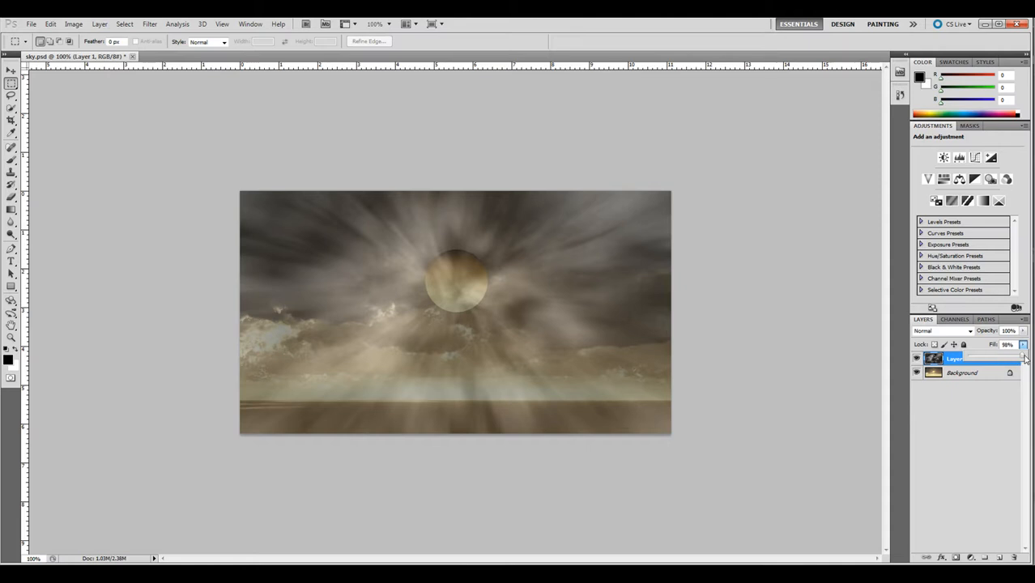
pyautogui.moveTo(996, 357); pyautogui.dragTo(1024, 359)
pyautogui.click(956, 419)
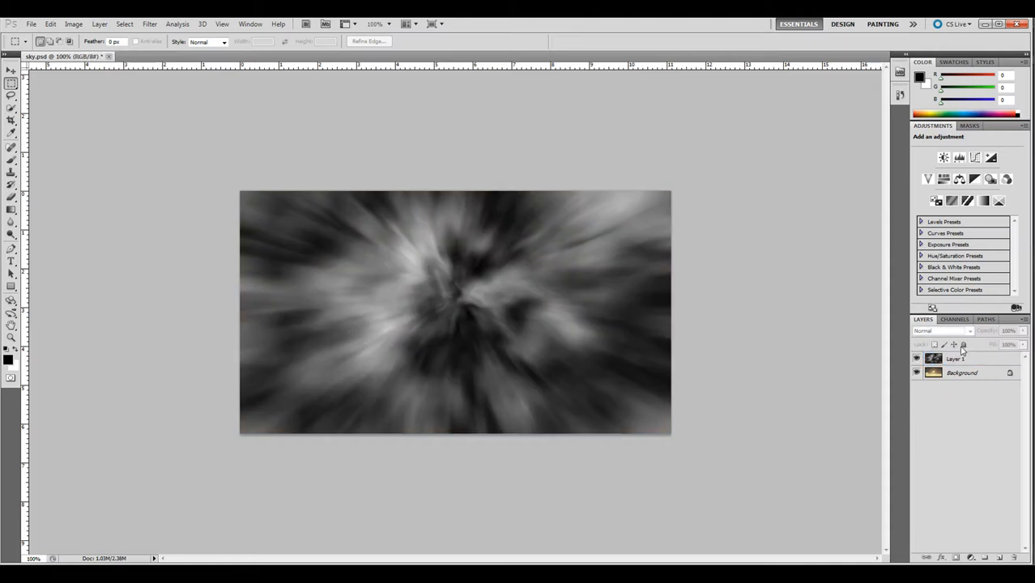
# Set the blend mode of the blurred clouds layer, Layer 1, to Screen.
pyautogui.click(955, 359)
pyautogui.click(970, 332)
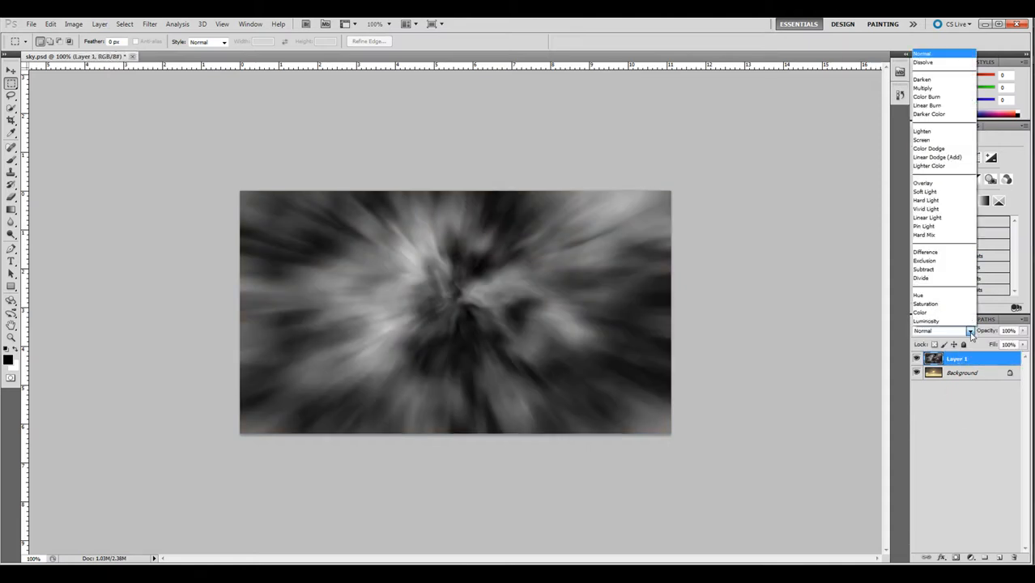
pyautogui.click(923, 140)
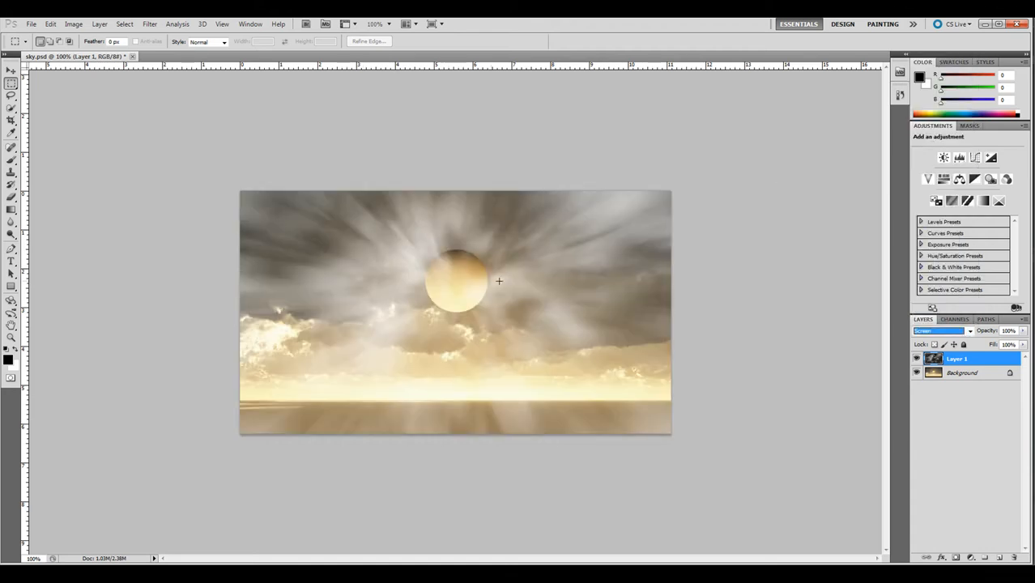
# Load the Alpha 1 channel as a selection and subtract the ground strip so only the sphere is selected, with Layer 1 active.
pyautogui.click(964, 322)
pyautogui.keyDown('ctrl'); pyautogui.click(933, 383); pyautogui.keyUp('ctrl')
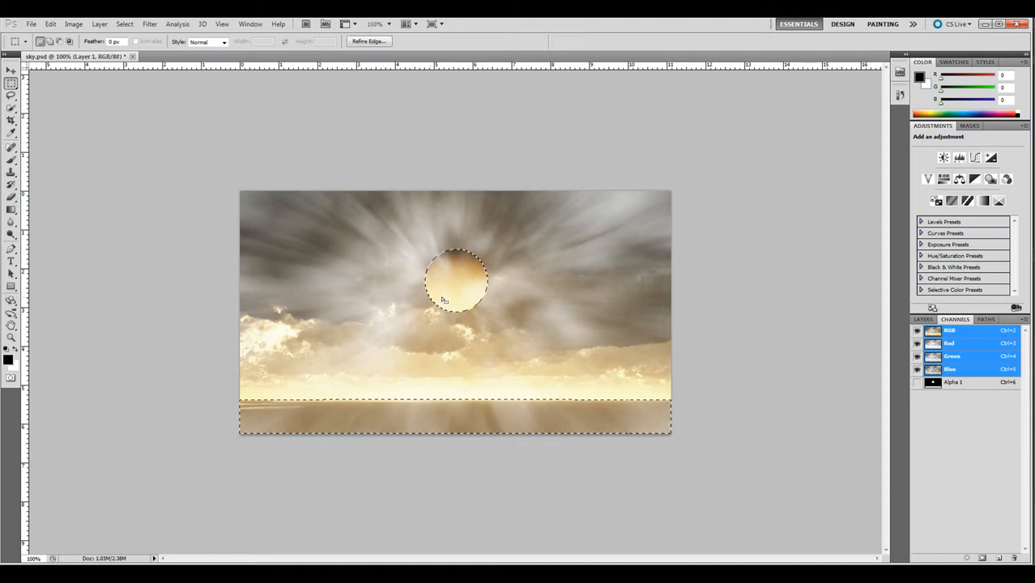
pyautogui.press('alt')
pyautogui.moveTo(793, 374); pyautogui.dragTo(234, 440)
pyautogui.click(923, 319)
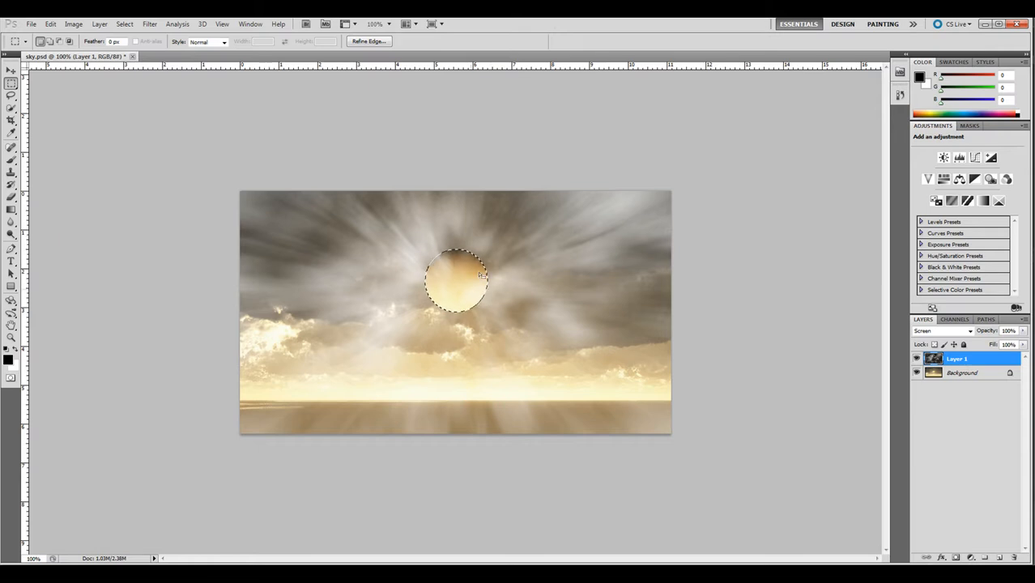
pyautogui.hotkey('ctrl', 'd')
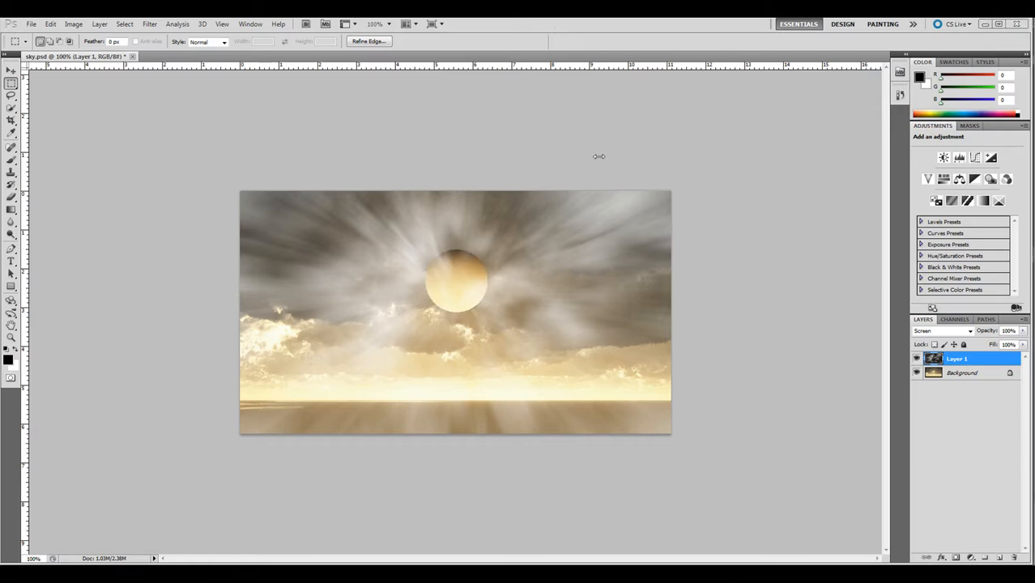
pyautogui.hotkey('ctrl', 'shift', 'd')
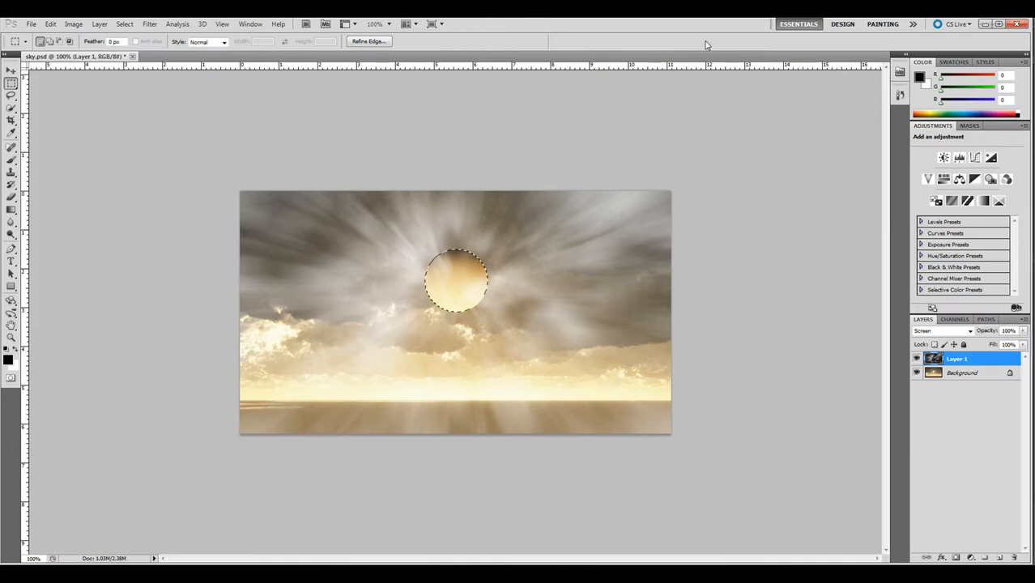
# Invert the sphere selection and add it to Layer 1 as a layer mask that hides the rays over the sphere.
pyautogui.click(125, 25)
pyautogui.click(136, 65)
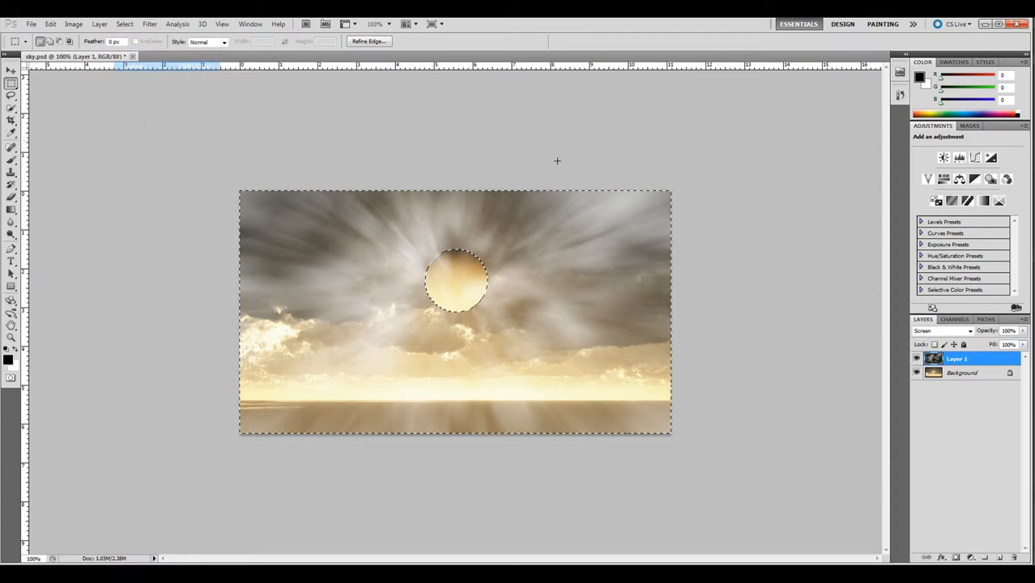
pyautogui.click(956, 558)
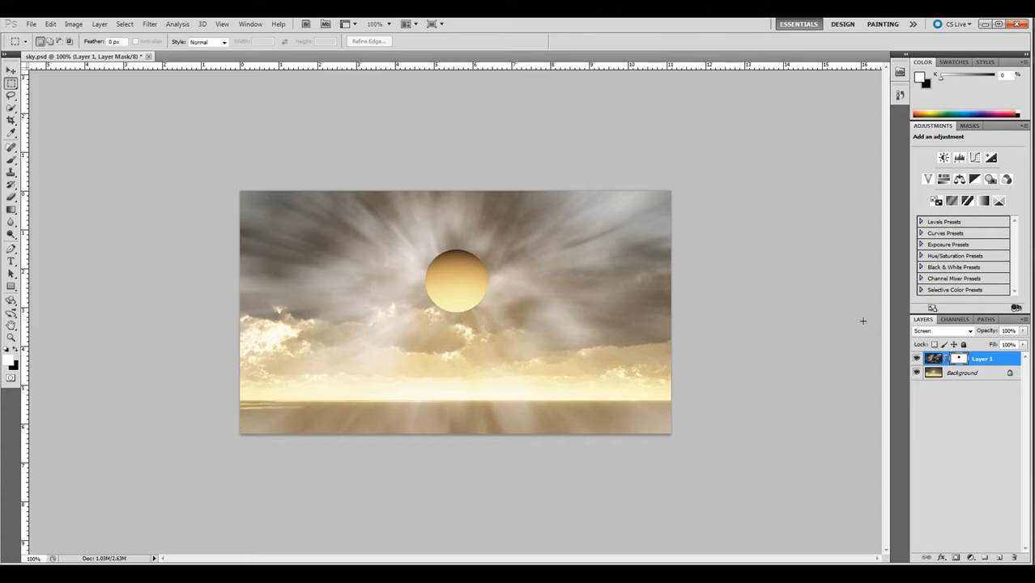
# Target the image of Layer 1 instead of its mask and set the layer's fill to 65%.
pyautogui.click(935, 359)
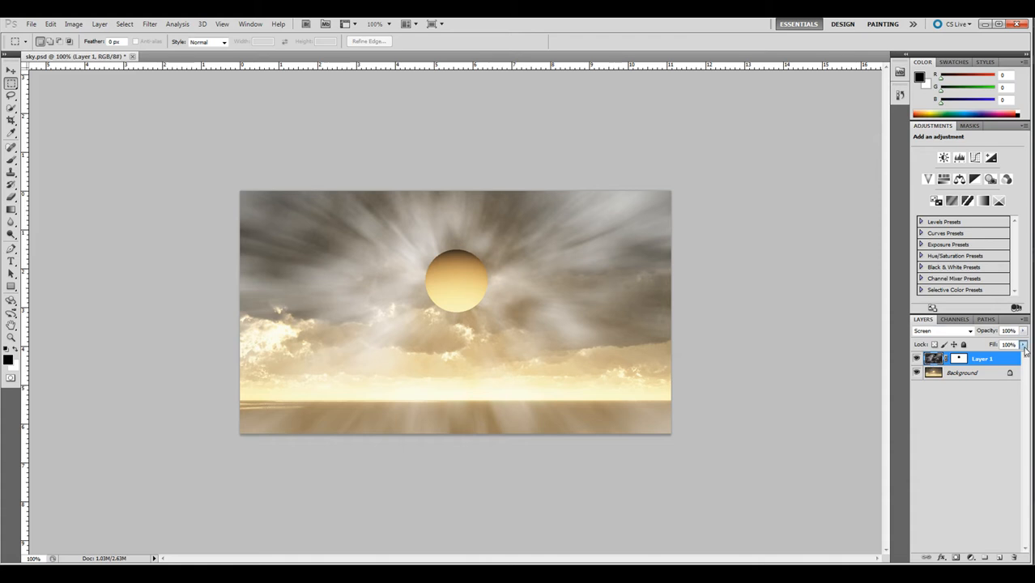
pyautogui.click(1022, 345)
pyautogui.moveTo(1003, 358)
pyautogui.mouseDown()
pyautogui.moveTo(987, 356)
pyautogui.moveTo(1023, 357)
pyautogui.moveTo(1004, 357)
pyautogui.mouseUp()
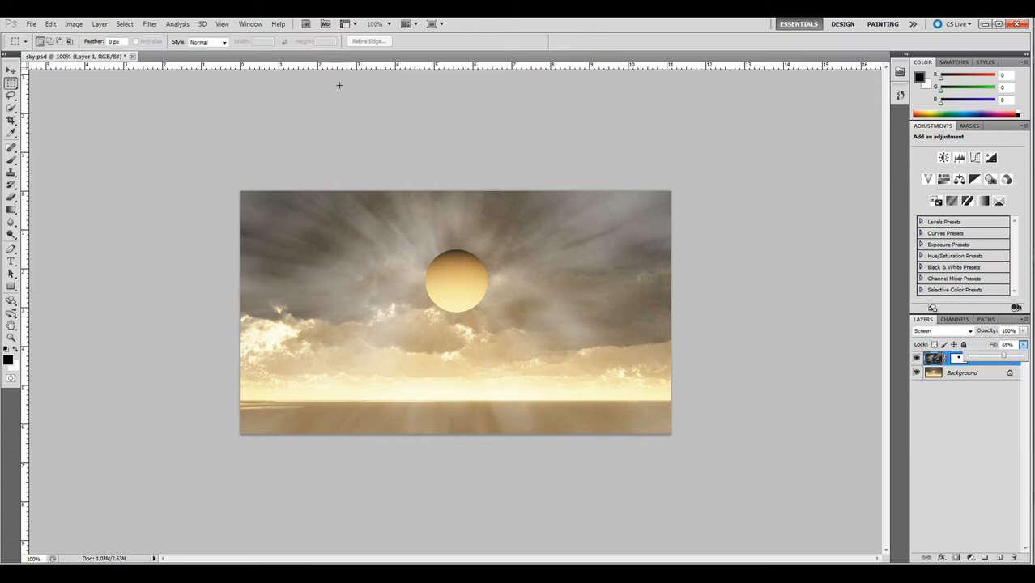
# Colorize the rays on Layer 1 with Hue/Saturation, using hue 45, saturation 28 and lightness -21.
pyautogui.click(73, 24)
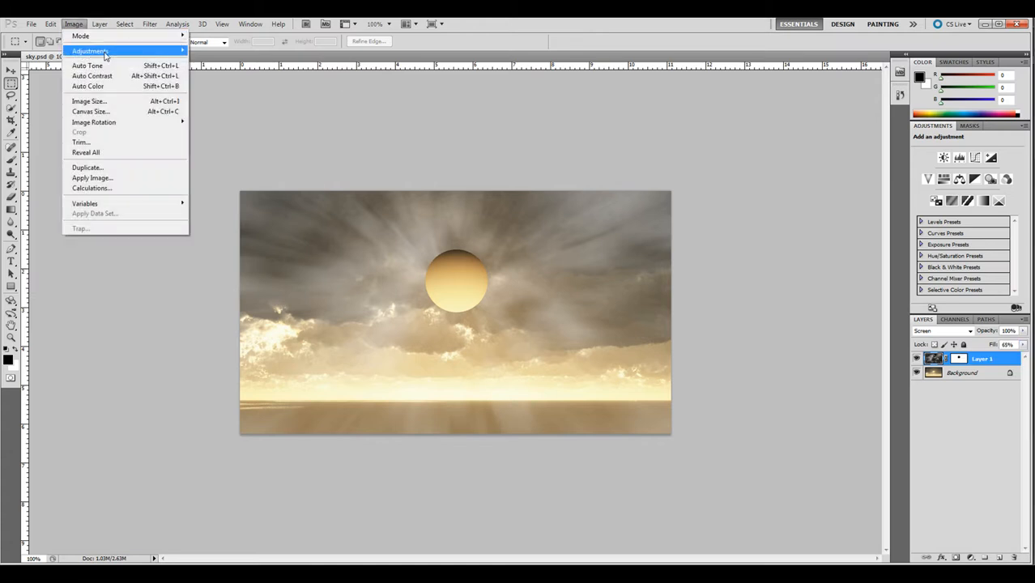
pyautogui.moveTo(105, 56)
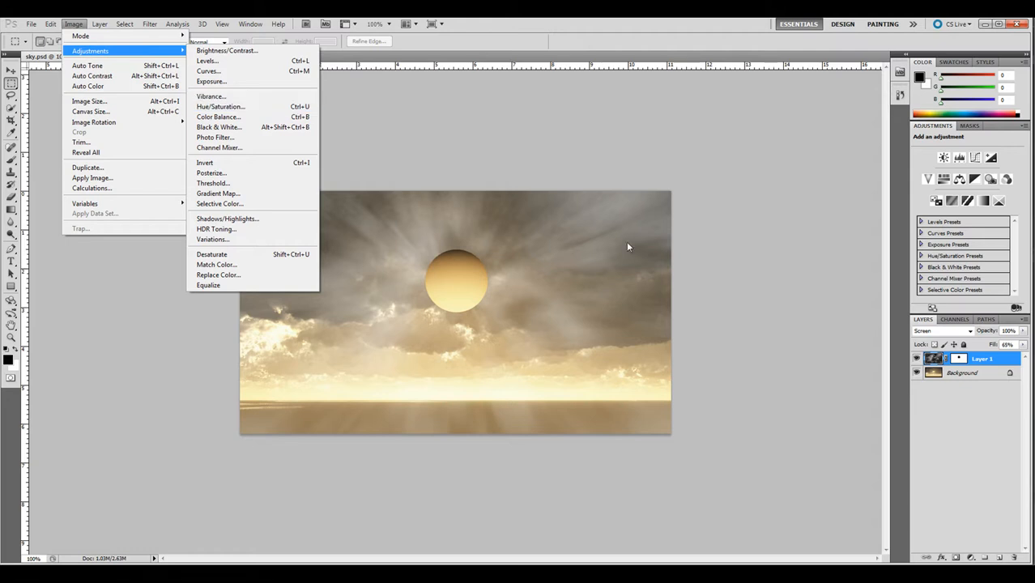
pyautogui.click(933, 359)
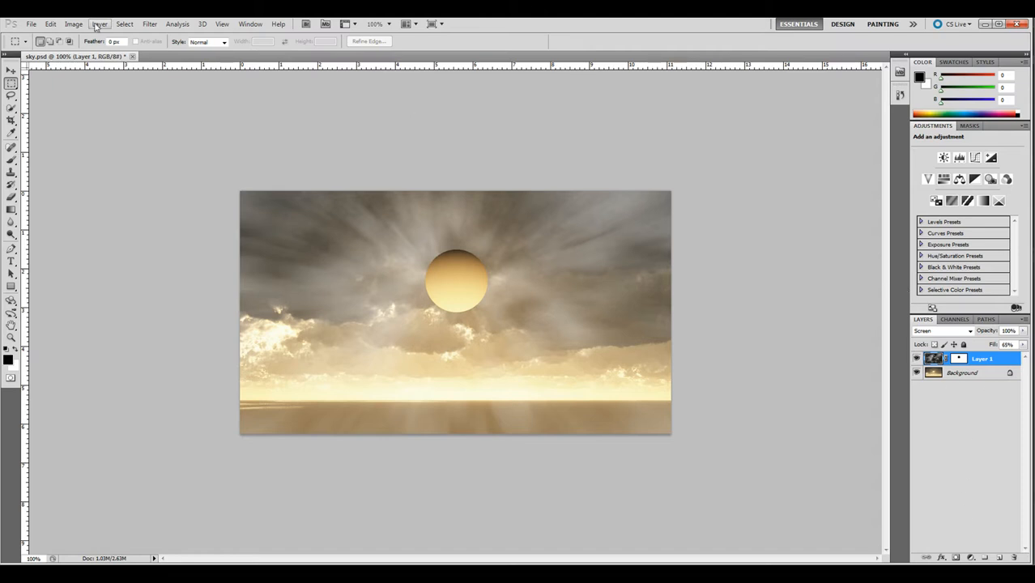
pyautogui.click(146, 25)
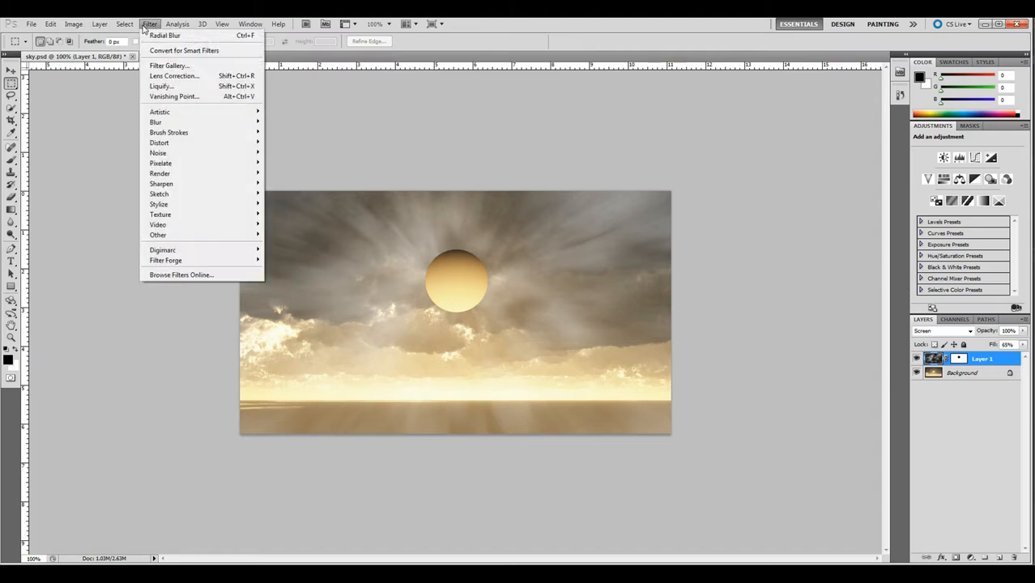
pyautogui.moveTo(73, 24)
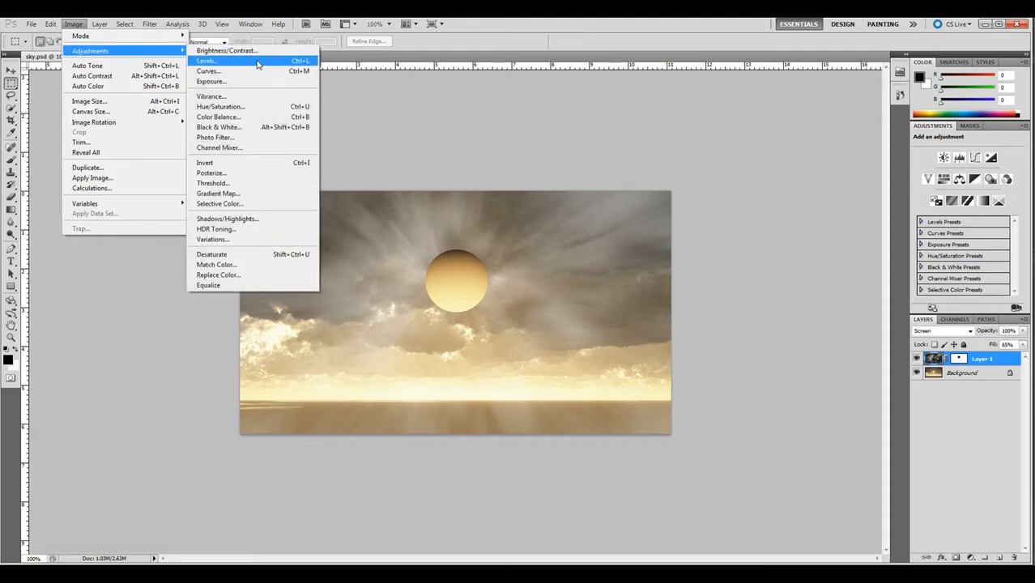
pyautogui.click(243, 106)
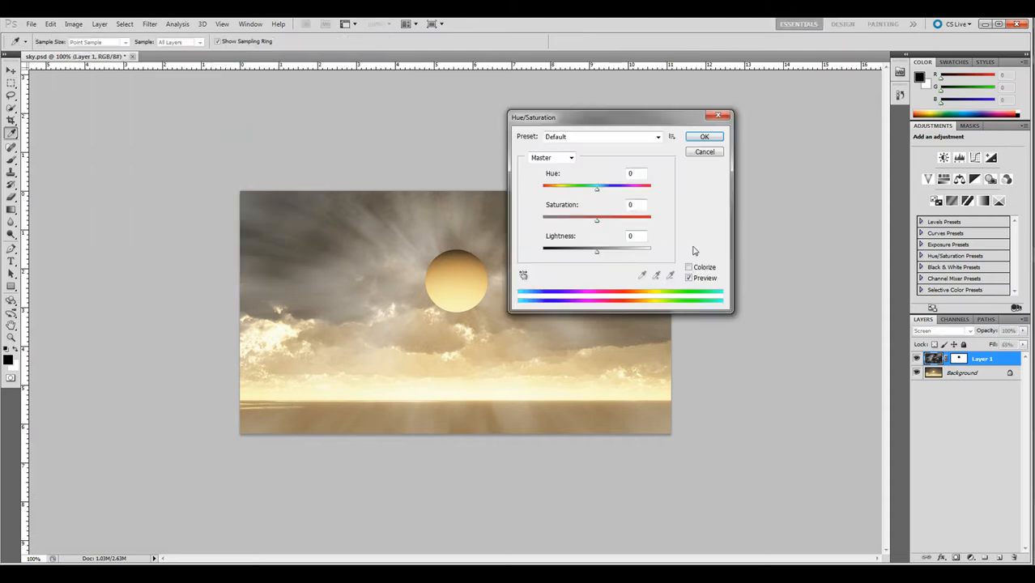
pyautogui.click(688, 267)
pyautogui.moveTo(618, 122); pyautogui.dragTo(713, 121)
pyautogui.moveTo(637, 191); pyautogui.dragTo(679, 253)
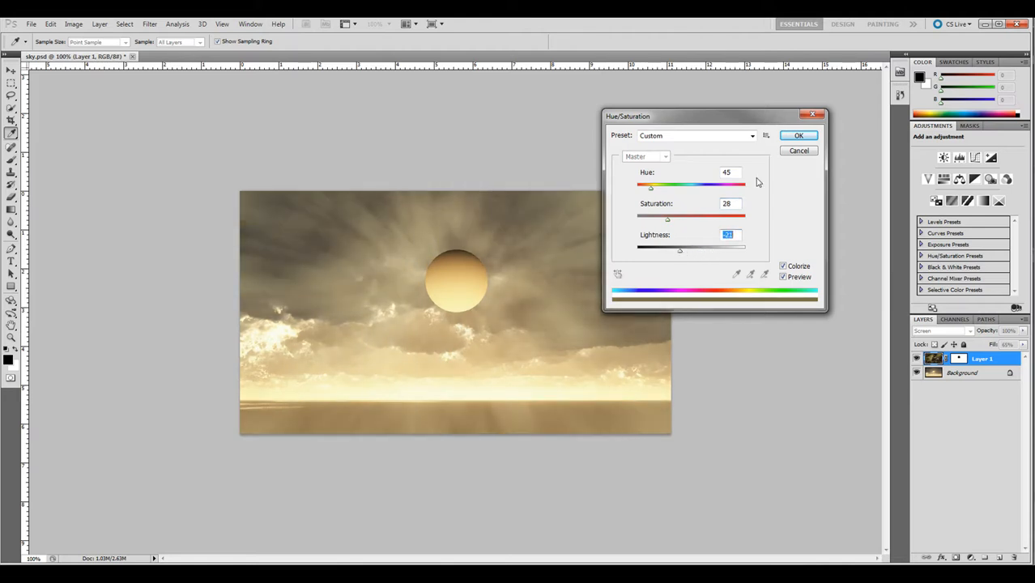
pyautogui.click(797, 135)
# Raise the contrast of the rays on Layer 1 to 89 with a Brightness/Contrast adjustment.
pyautogui.click(73, 23)
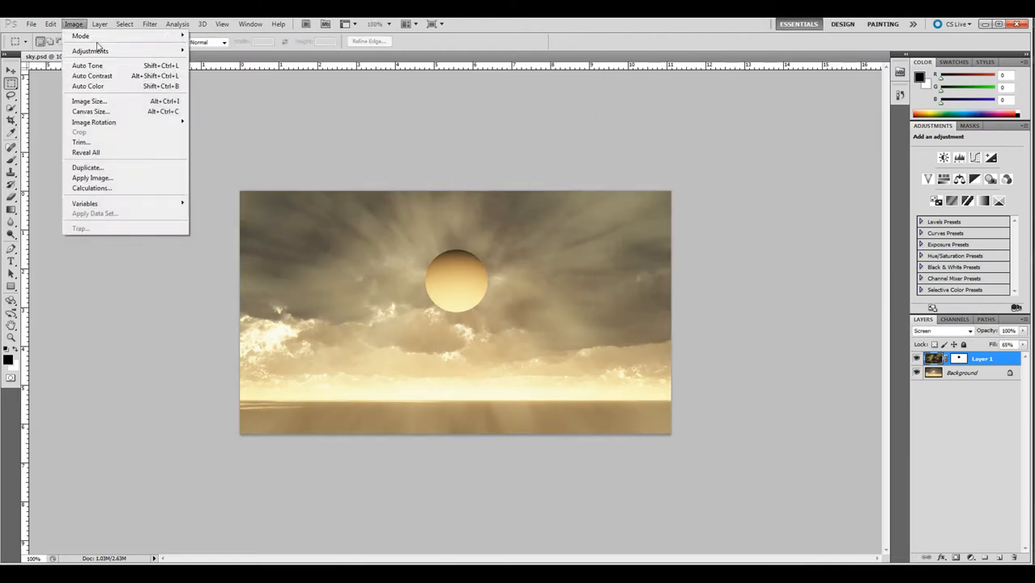
pyautogui.moveTo(97, 51)
pyautogui.click(231, 51)
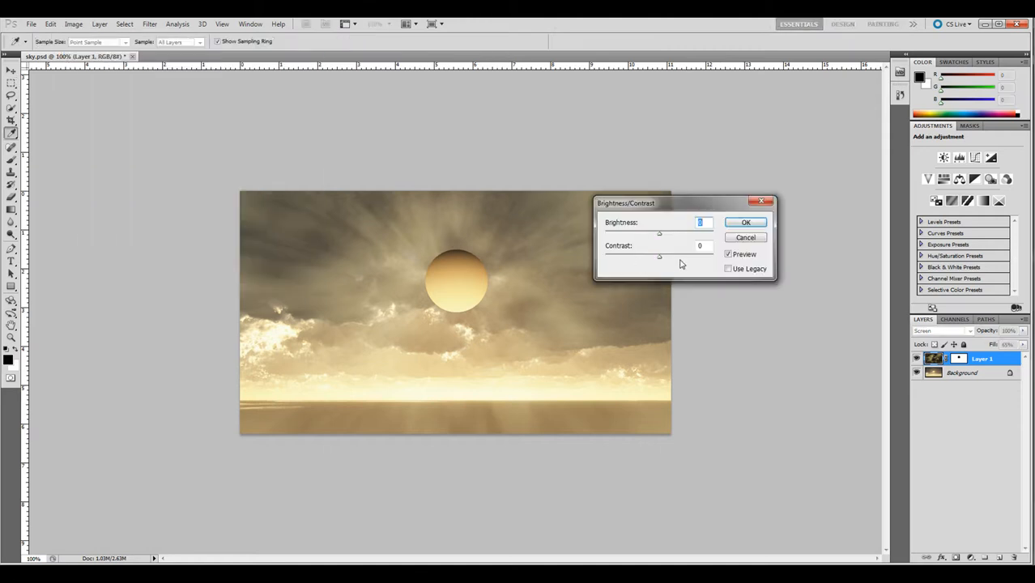
pyautogui.moveTo(663, 258); pyautogui.dragTo(708, 259)
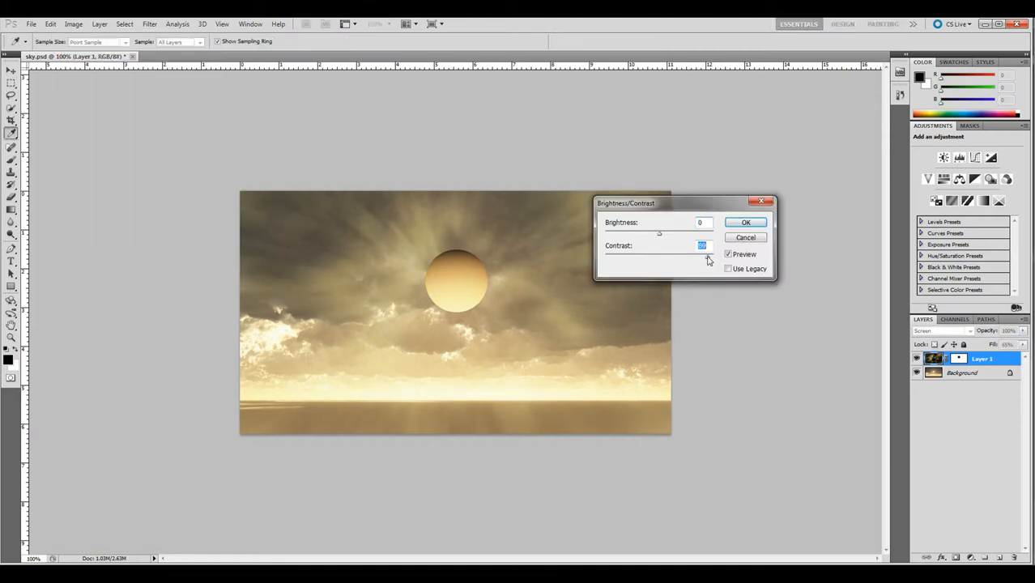
pyautogui.moveTo(660, 235)
pyautogui.mouseDown()
pyautogui.moveTo(642, 237)
pyautogui.moveTo(680, 237)
pyautogui.moveTo(661, 238)
pyautogui.mouseUp()
pyautogui.click(762, 224)
pyautogui.press('m')
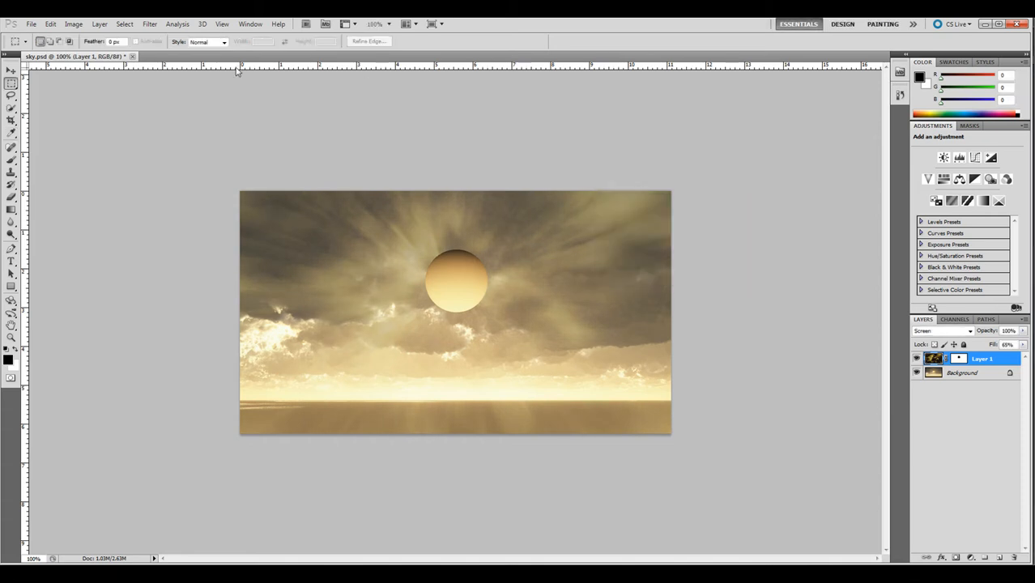
# Reapply the Radial Blur filter to the rays on Layer 1 and lower the layer's fill.
pyautogui.click(150, 24)
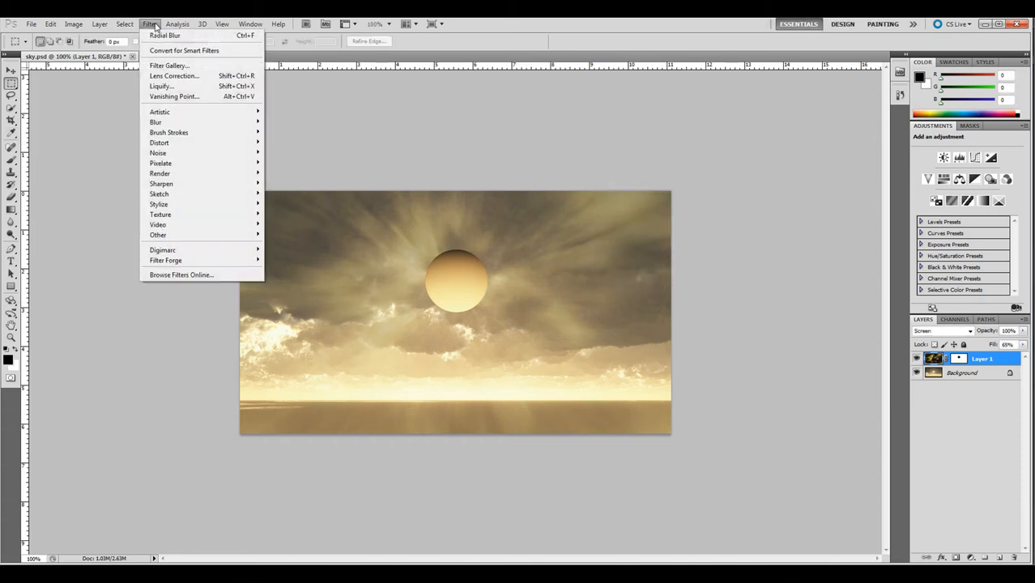
pyautogui.click(165, 35)
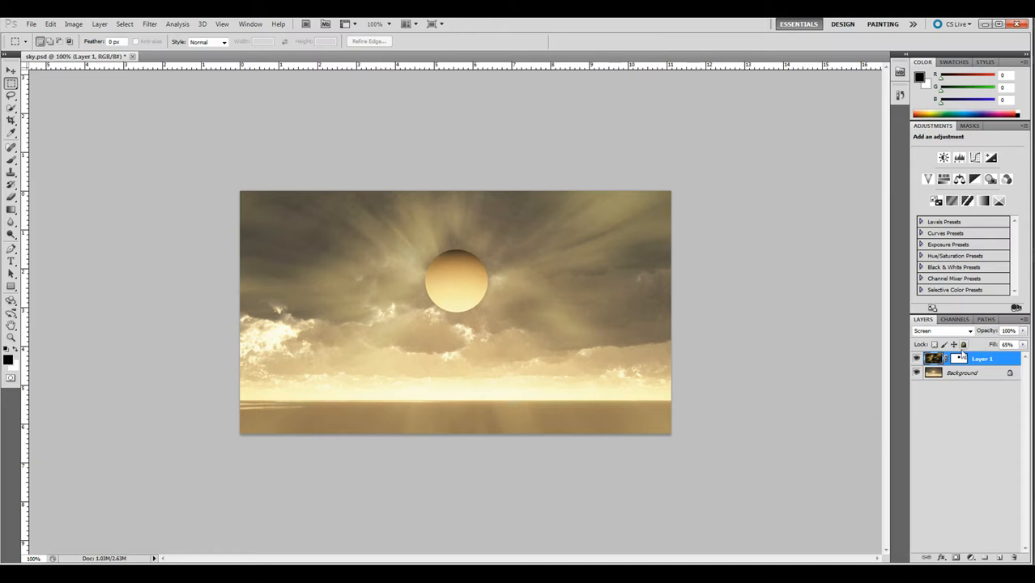
pyautogui.moveTo(1022, 345); pyautogui.dragTo(991, 358)
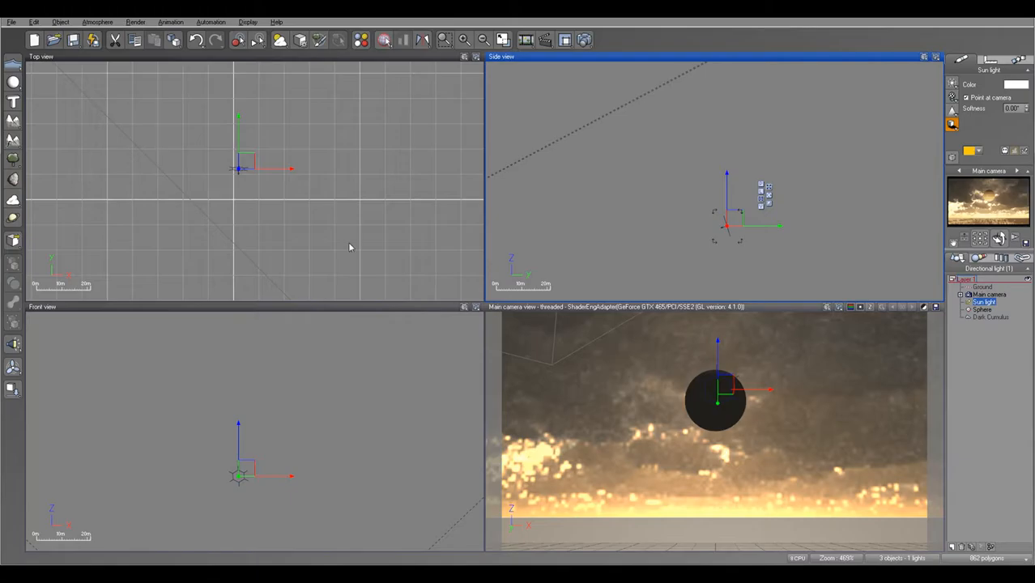
# Delete the sphere from the scene.
pyautogui.scroll(-5, 610, 188)
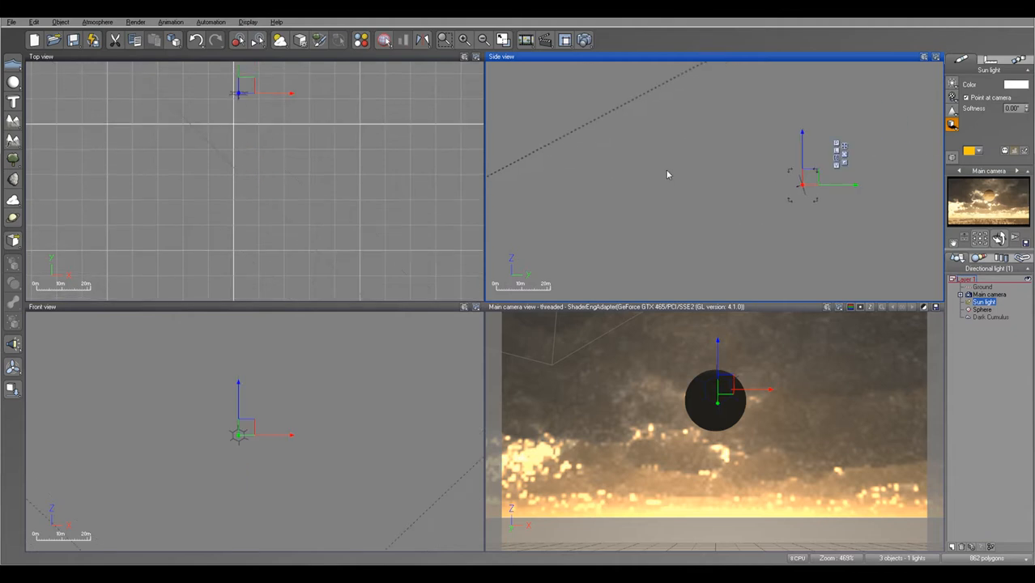
pyautogui.scroll(-5, 671, 182)
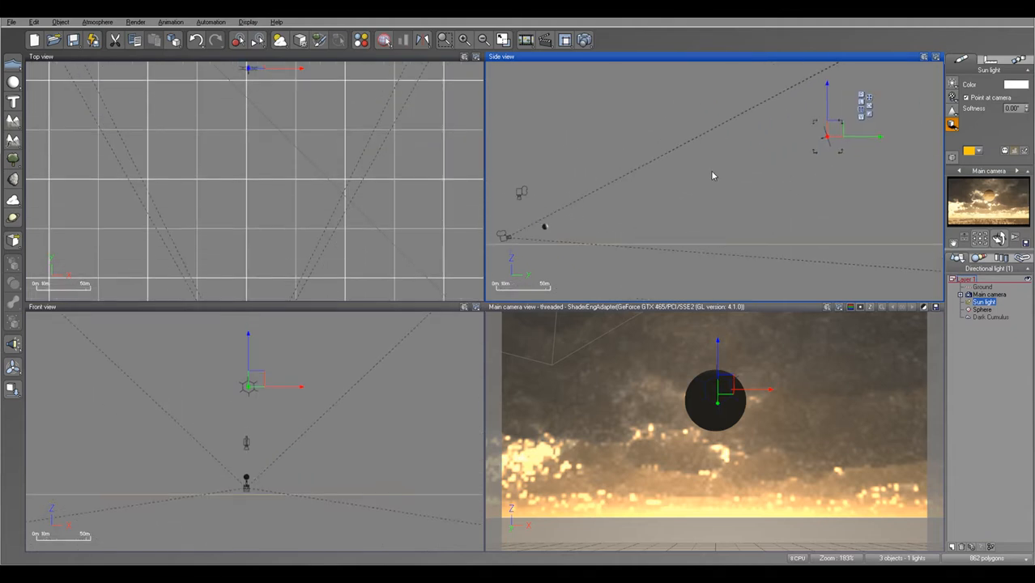
pyautogui.click(544, 227)
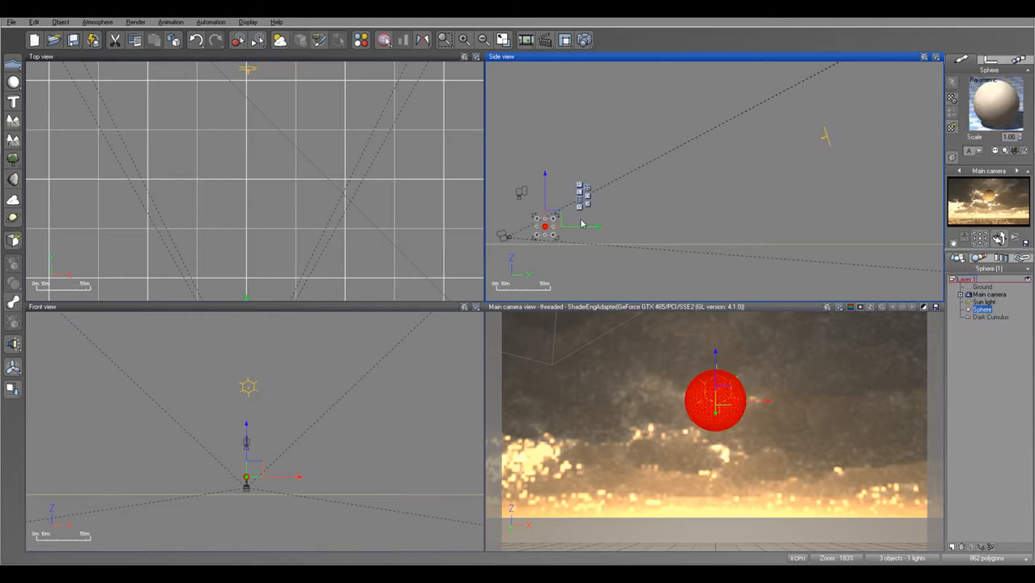
pyautogui.press('Delete')
# Add a cube ahead of the main camera and stretch it sideways into a wide bar across the camera's view.
pyautogui.scroll(3, 550, 215)
pyautogui.scroll(3, 580, 230)
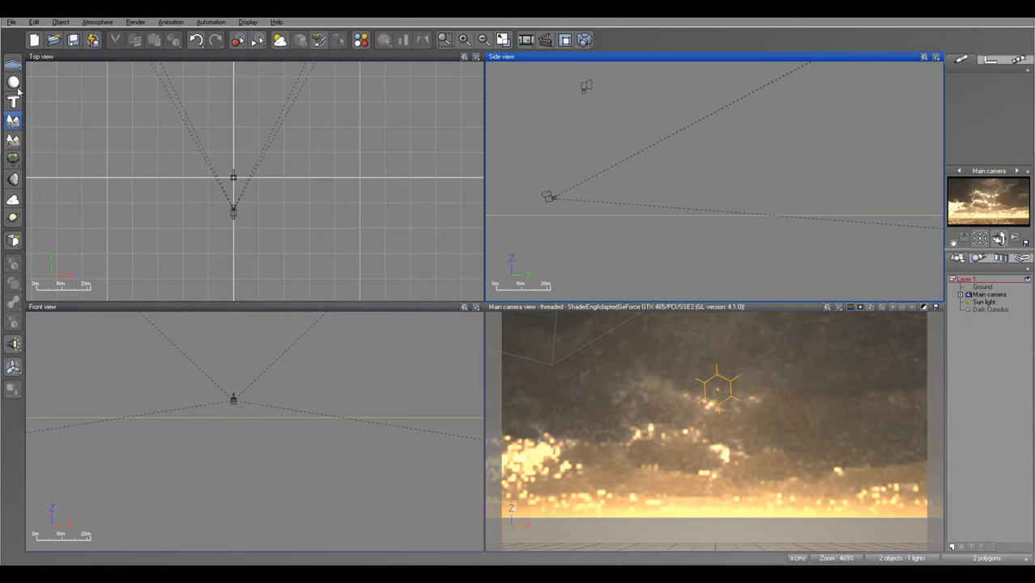
pyautogui.moveTo(15, 83); pyautogui.dragTo(73, 91)
pyautogui.click(257, 164)
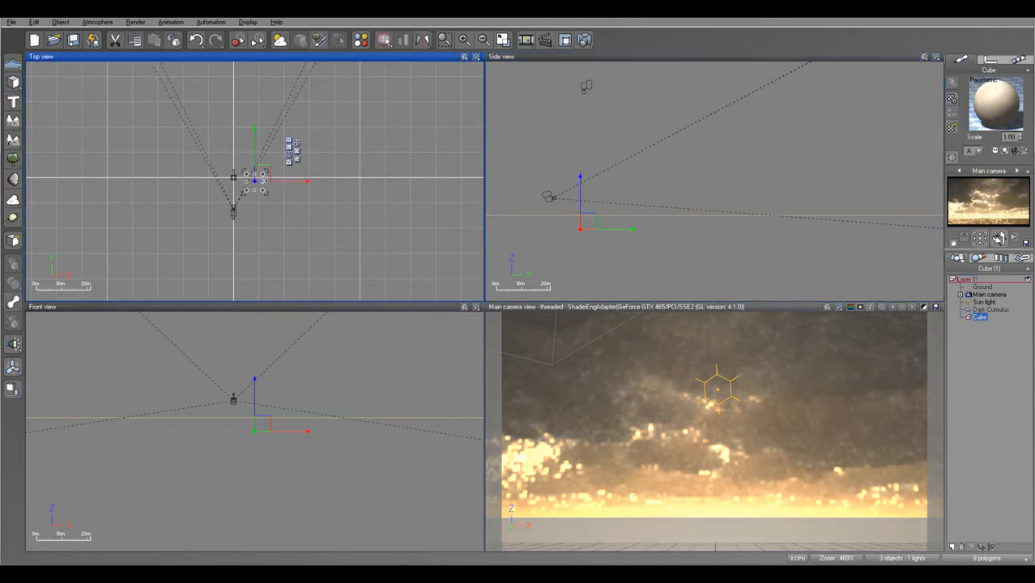
pyautogui.moveTo(264, 182); pyautogui.dragTo(166, 181)
pyautogui.moveTo(258, 168); pyautogui.dragTo(227, 145)
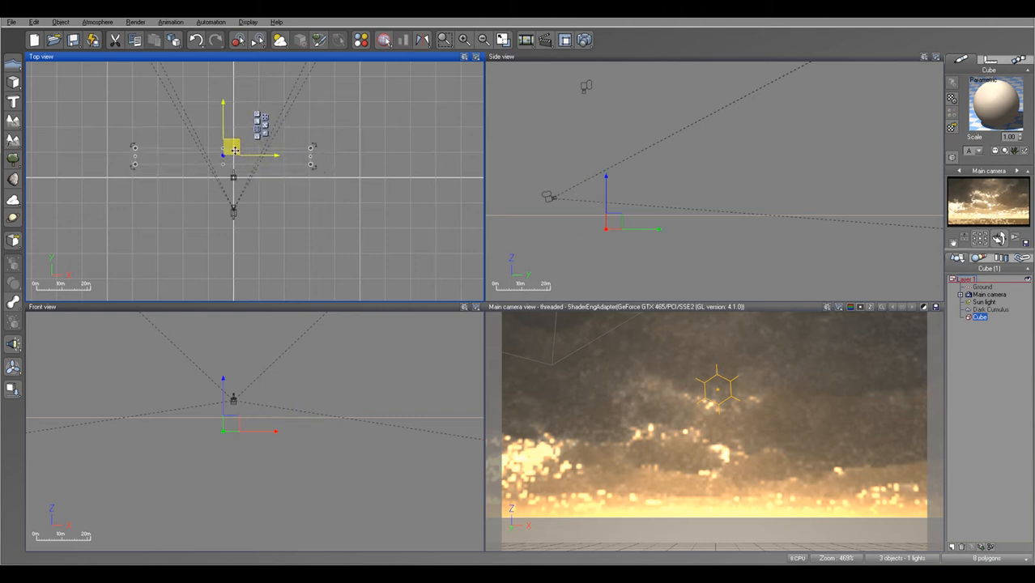
# Raise the bar onto the ground, deepen it into a wide rectangular slab and centre it ahead of the camera.
pyautogui.click(616, 219)
pyautogui.moveTo(616, 219); pyautogui.dragTo(794, 206)
pyautogui.scroll(1, 301, 171)
pyautogui.moveTo(275, 162); pyautogui.dragTo(364, 243)
pyautogui.scroll(-2, 322, 213)
pyautogui.moveTo(367, 197); pyautogui.dragTo(404, 192)
pyautogui.moveTo(260, 193); pyautogui.dragTo(211, 193)
pyautogui.moveTo(306, 152); pyautogui.dragTo(306, 140)
pyautogui.moveTo(315, 180); pyautogui.dragTo(334, 179)
pyautogui.moveTo(327, 139); pyautogui.dragTo(327, 156)
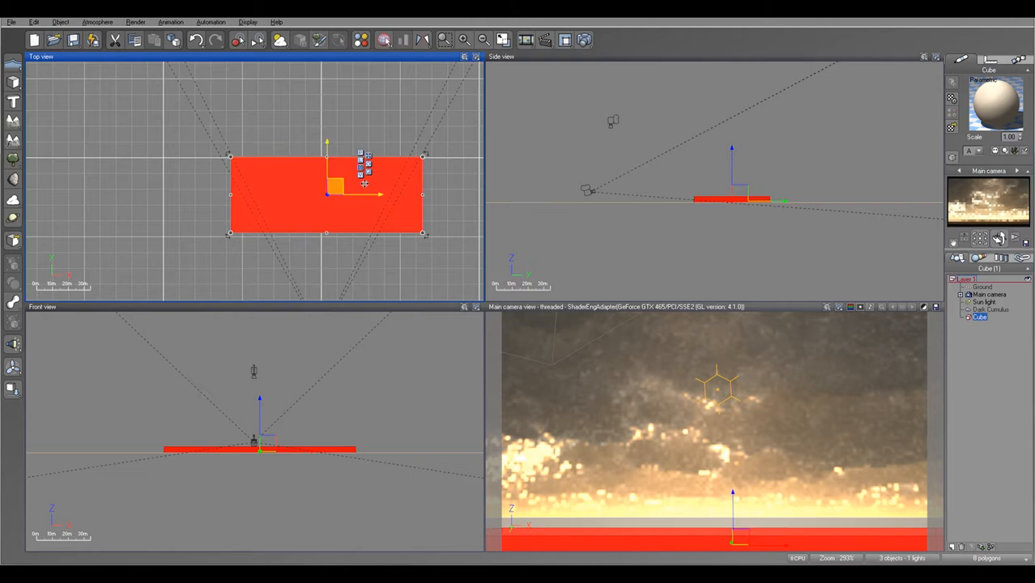
pyautogui.moveTo(444, 205); pyautogui.dragTo(436, 149)
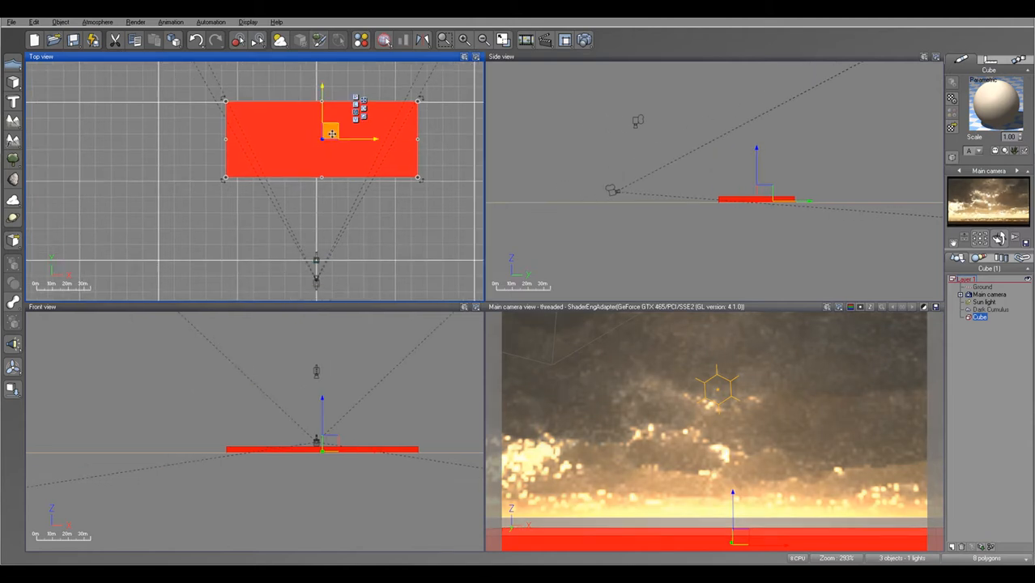
# Duplicate the slab and reshape the copy into a narrow lengthwise strip running from the slab towards the camera.
pyautogui.hotkey('ctrl', 'd')
pyautogui.moveTo(331, 133); pyautogui.dragTo(331, 170)
pyautogui.moveTo(319, 216); pyautogui.dragTo(319, 252)
pyautogui.moveTo(418, 196); pyautogui.dragTo(362, 197)
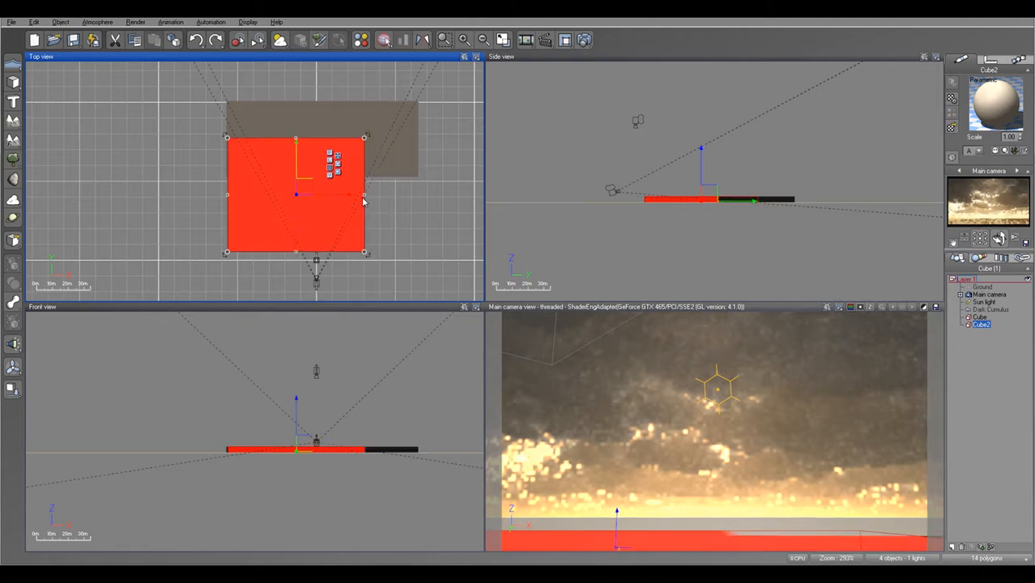
pyautogui.moveTo(227, 194); pyautogui.dragTo(324, 172)
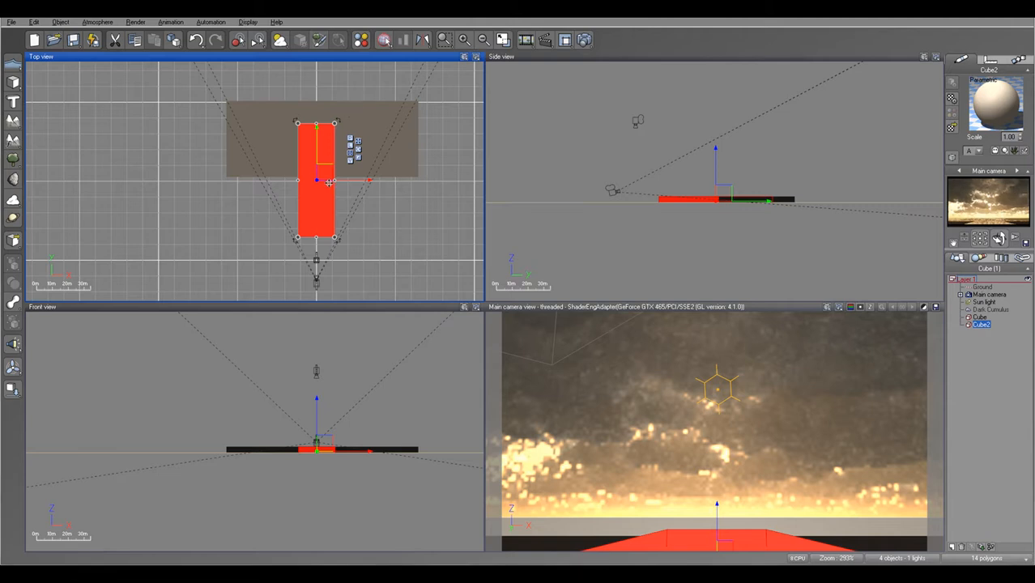
# Move the narrow strip back until its far end meets the wide slab's far edge, and narrow it slightly.
pyautogui.click(264, 117)
pyautogui.click(332, 197)
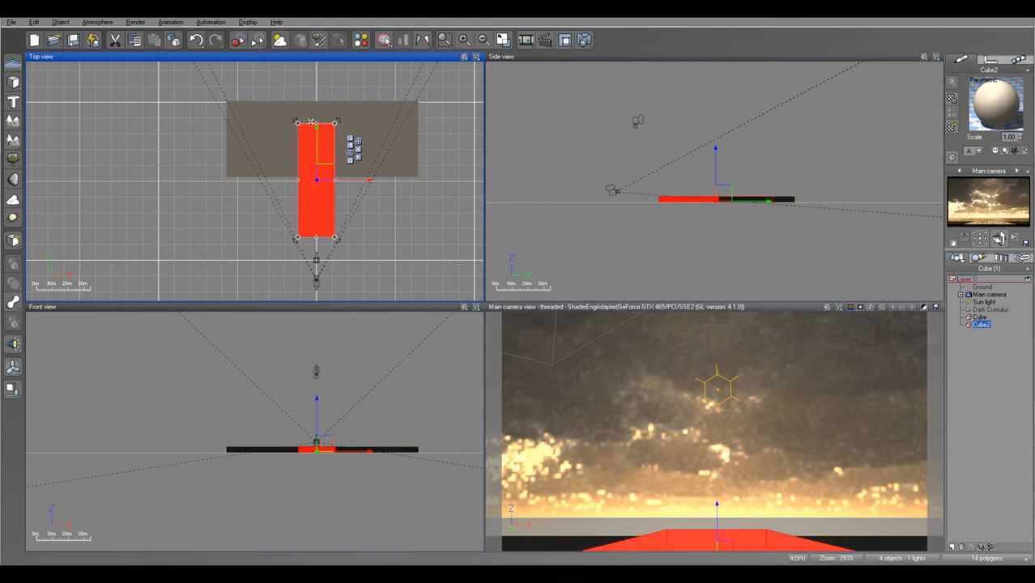
pyautogui.click(384, 130)
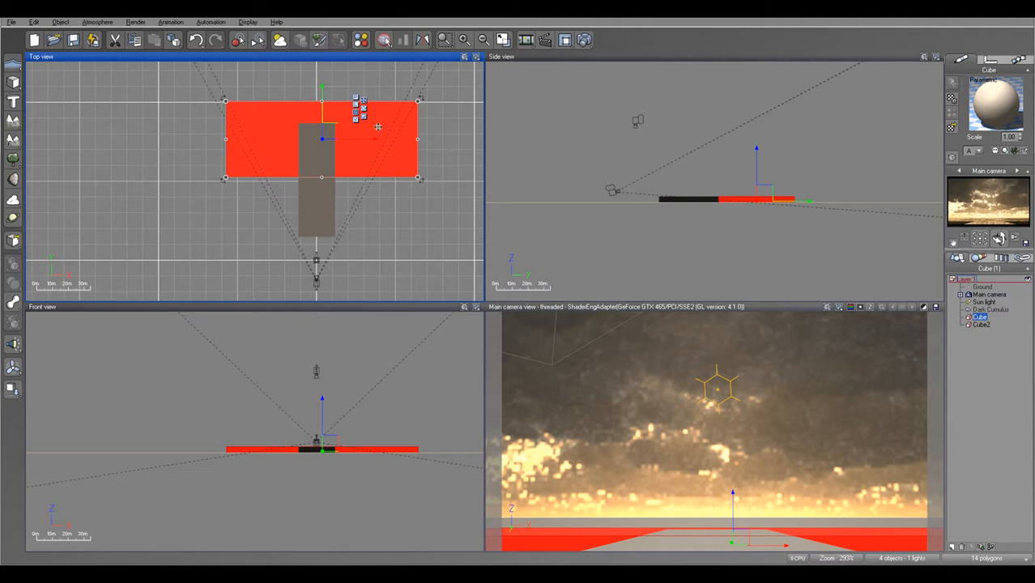
pyautogui.click(319, 213)
pyautogui.moveTo(323, 164); pyautogui.dragTo(323, 146)
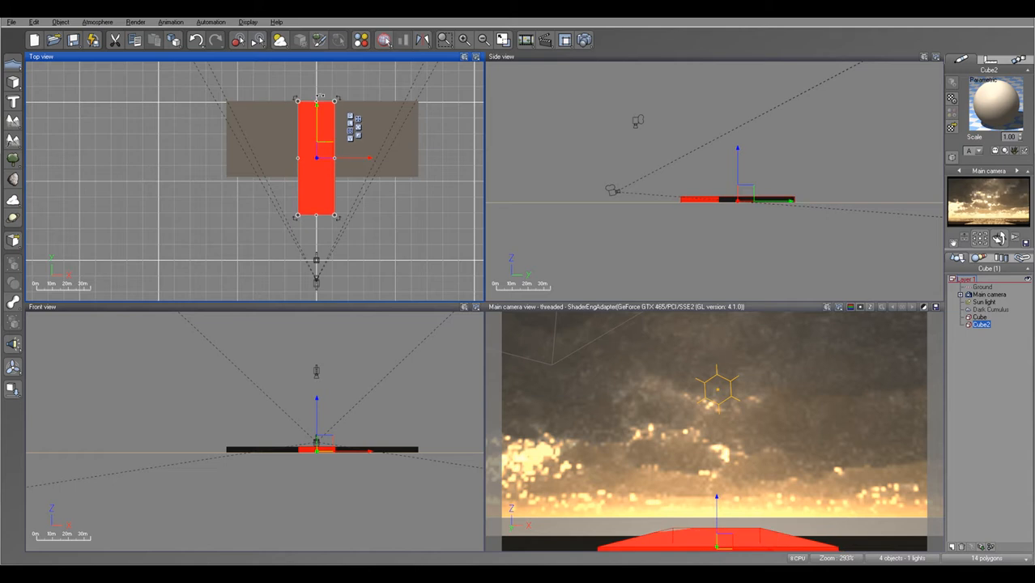
pyautogui.moveTo(298, 156); pyautogui.dragTo(331, 162)
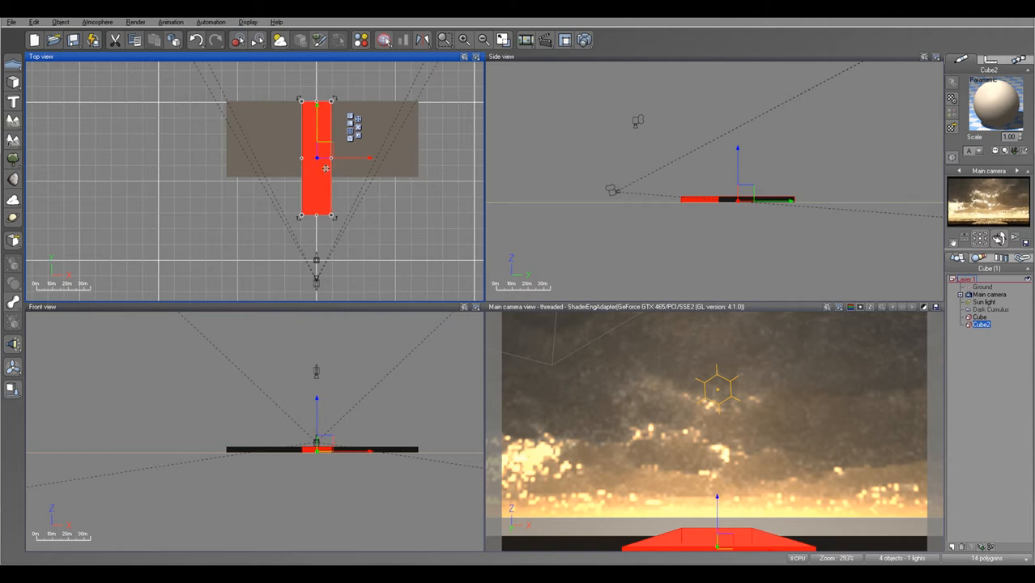
# Make the wide slab's material an EcoSystem and add the Scots Pine plant species to its population.
pyautogui.click(262, 137)
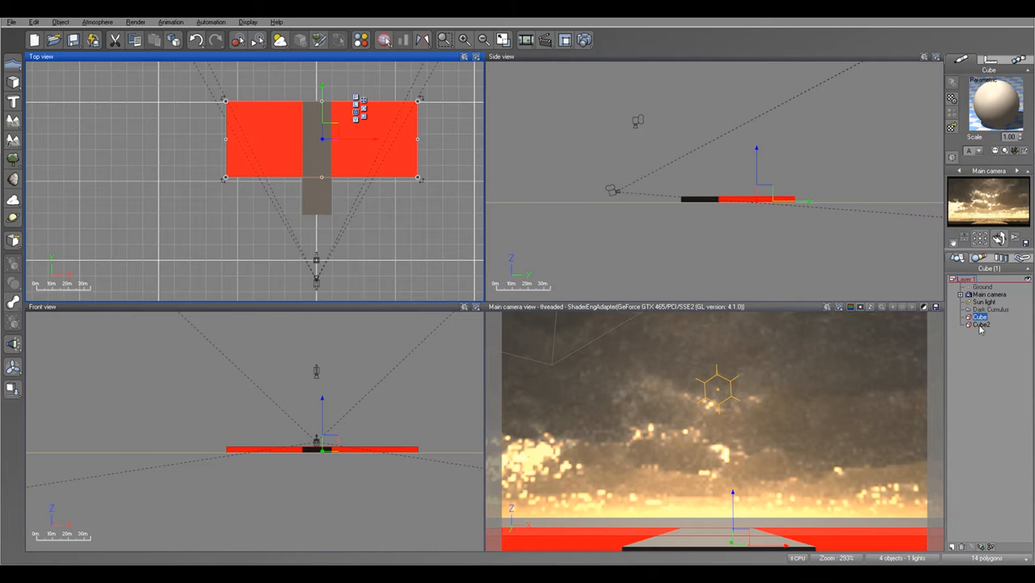
pyautogui.doubleClick(995, 103)
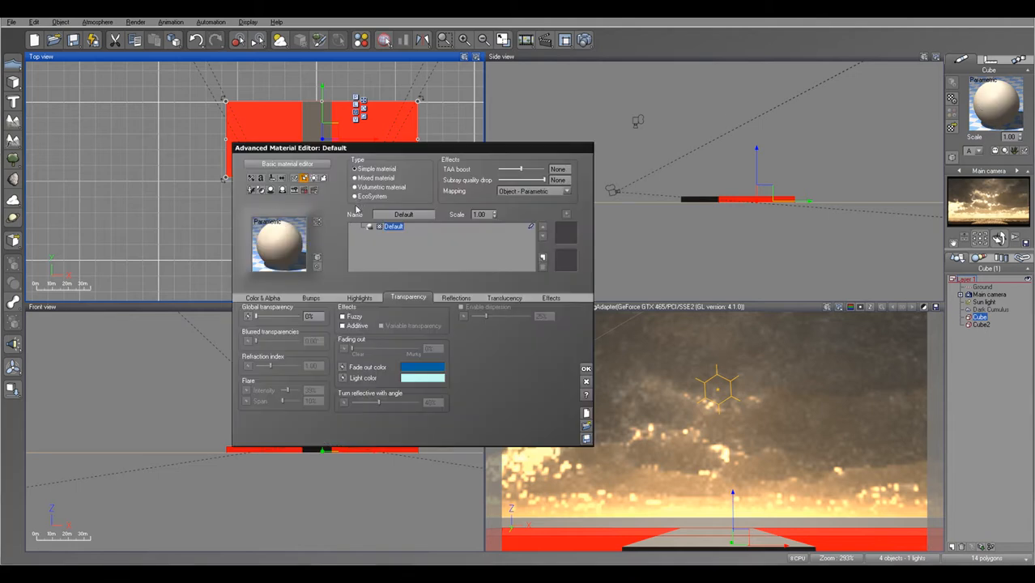
pyautogui.click(356, 197)
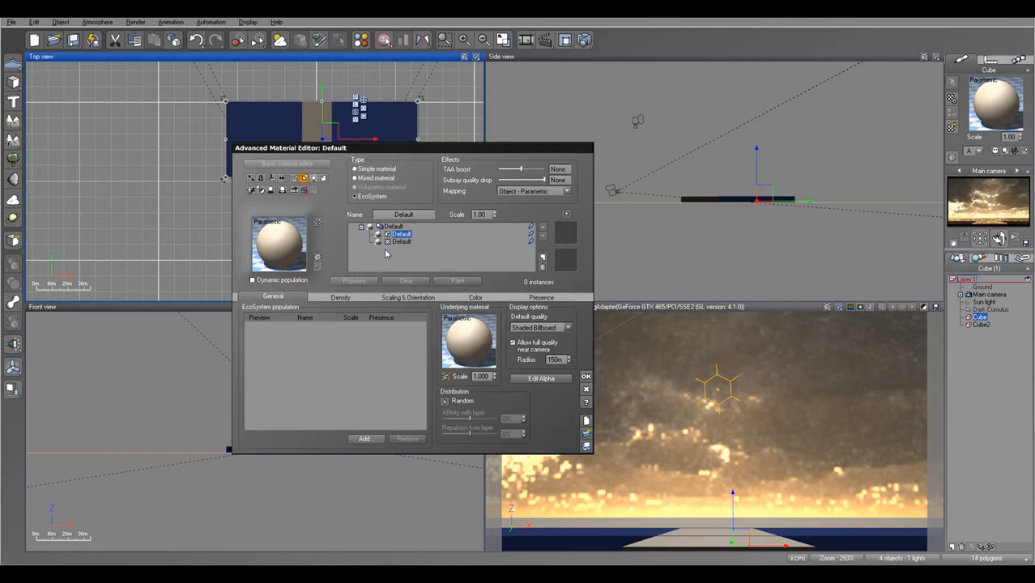
pyautogui.click(370, 439)
pyautogui.click(407, 454)
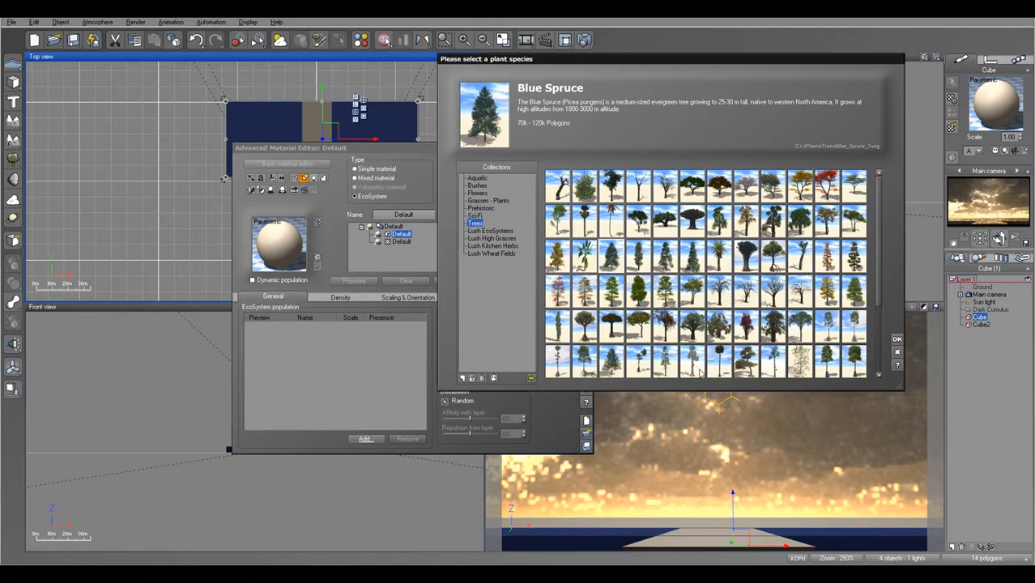
pyautogui.click(668, 372)
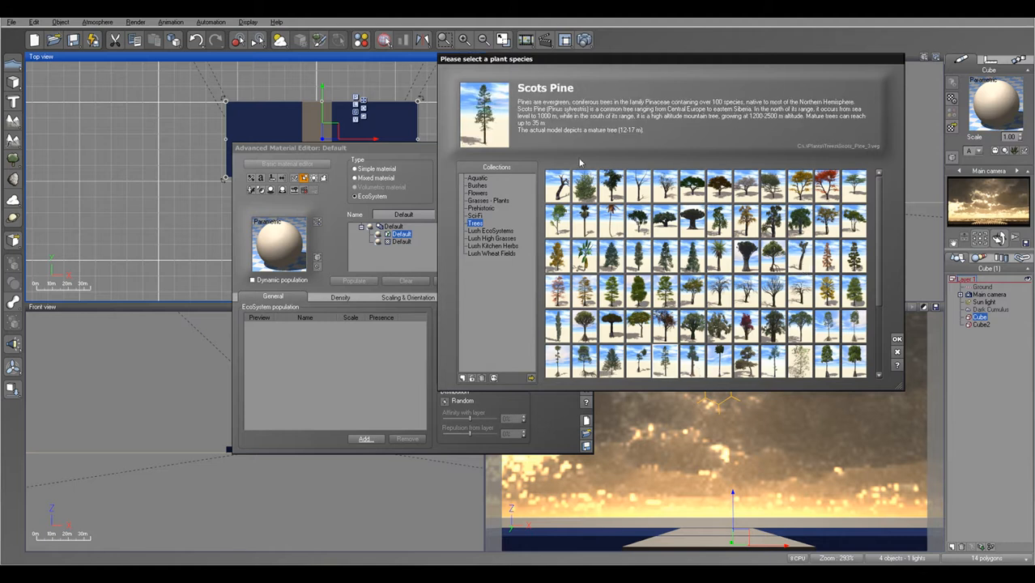
pyautogui.click(897, 340)
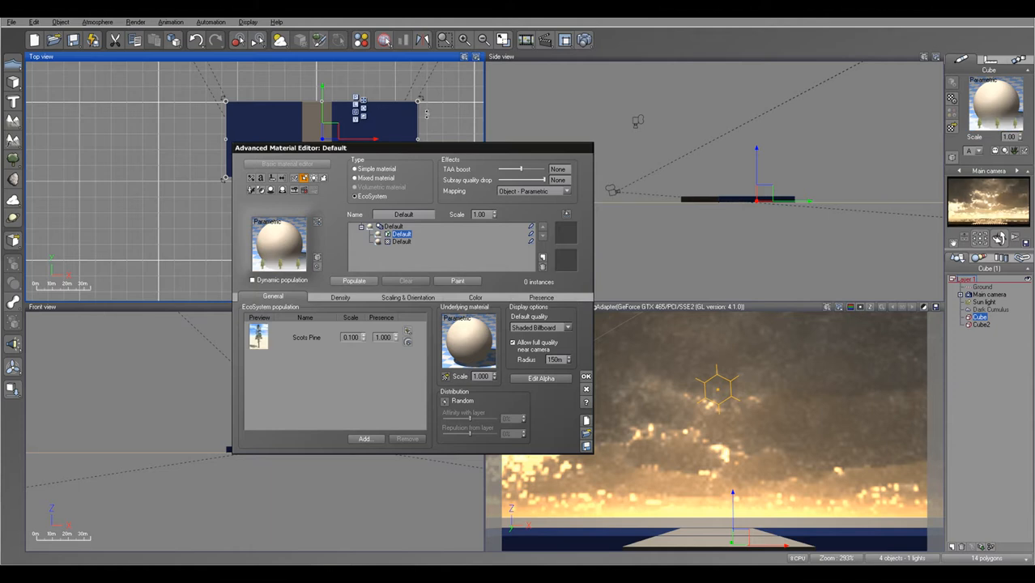
# Populate the wide slab with pines, set the influence of decay near foreign objects to 19%, and populate it again.
pyautogui.moveTo(427, 149); pyautogui.dragTo(666, 123)
pyautogui.click(600, 256)
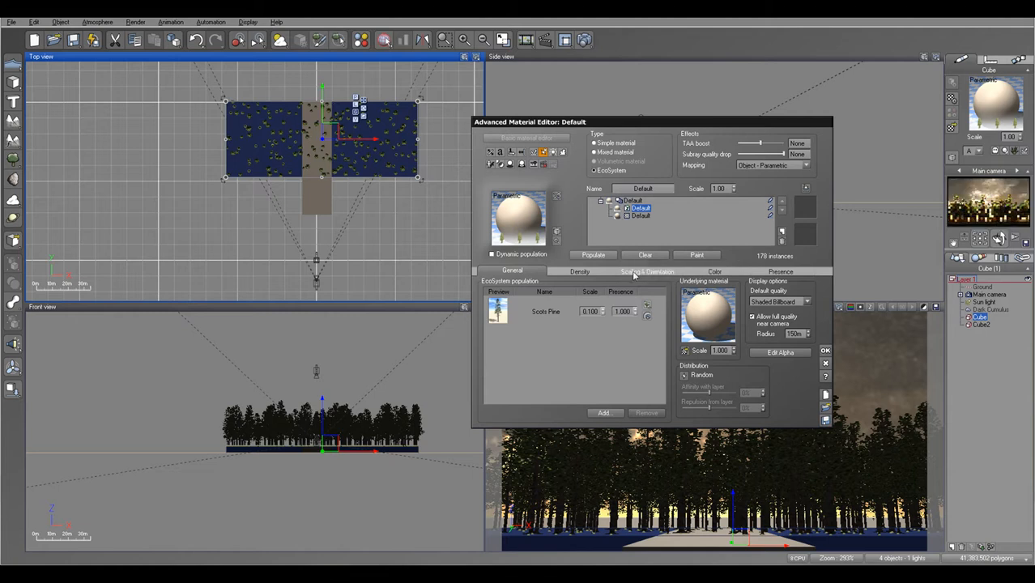
pyautogui.click(603, 273)
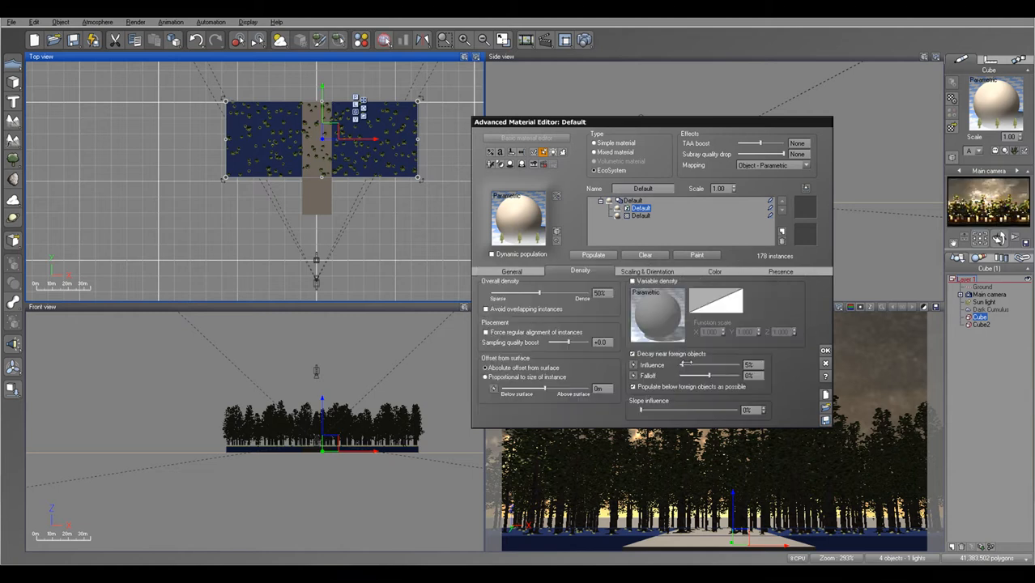
pyautogui.moveTo(683, 363); pyautogui.dragTo(690, 364)
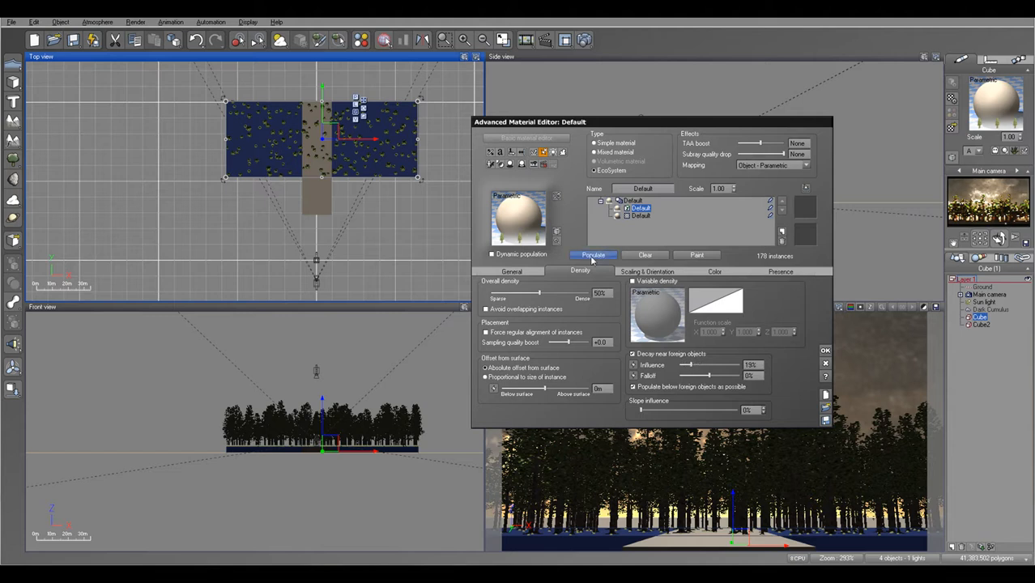
pyautogui.click(592, 256)
pyautogui.click(825, 350)
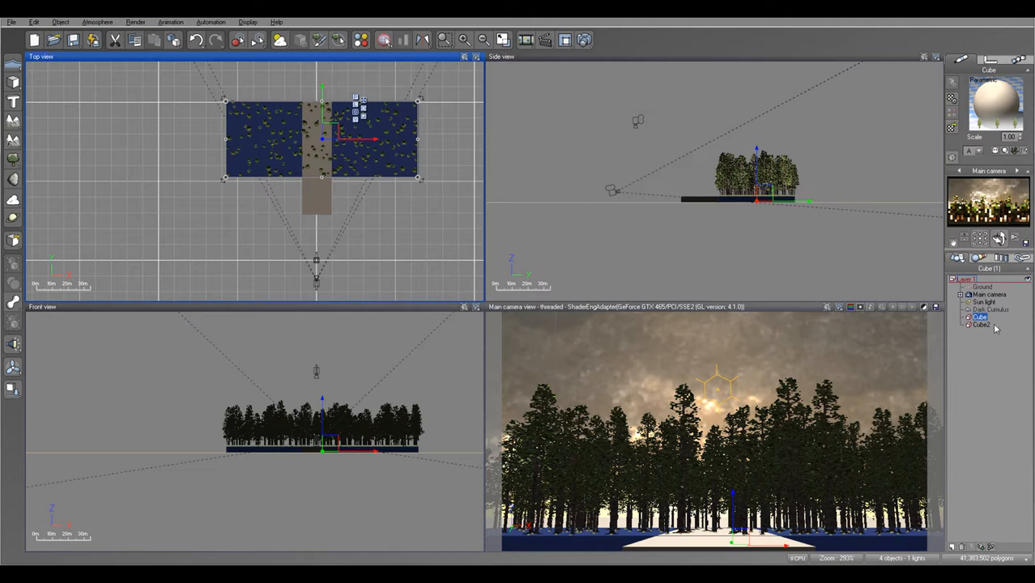
# Raise the top of the narrow Cube2 strip slightly above the slab and pull its underside up a little.
pyautogui.doubleClick(993, 326)
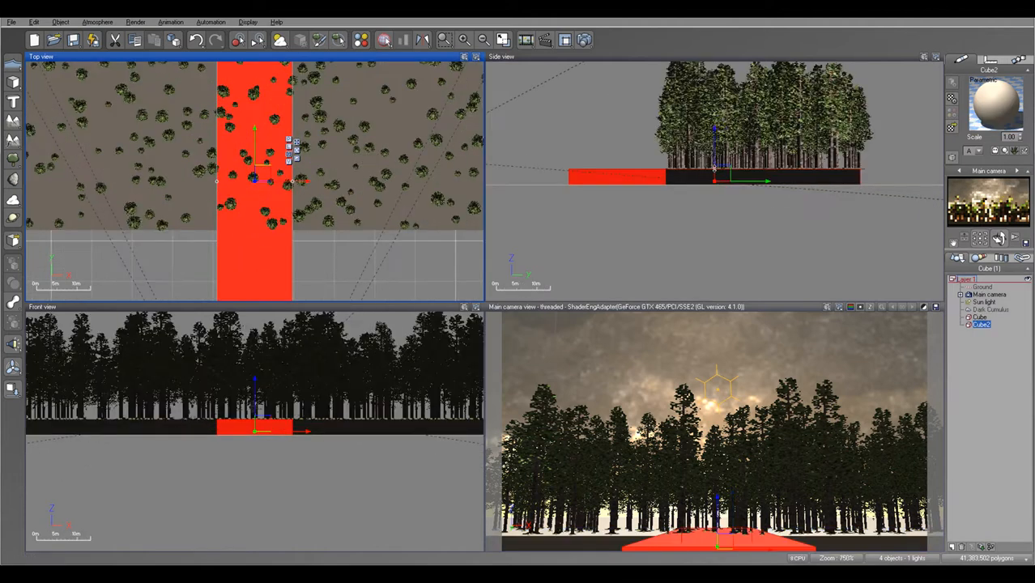
pyautogui.click(715, 170)
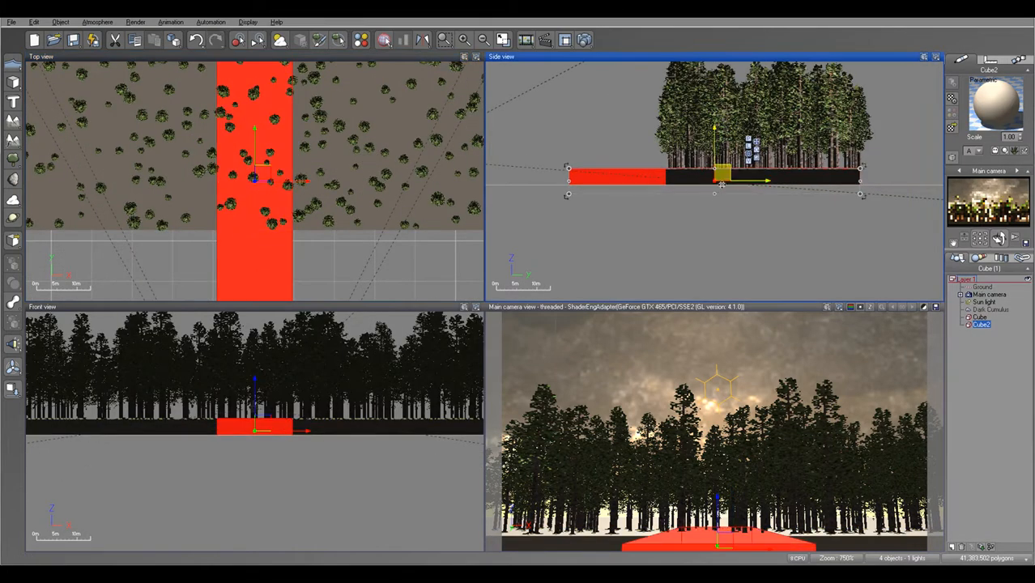
pyautogui.moveTo(714, 194); pyautogui.dragTo(714, 188)
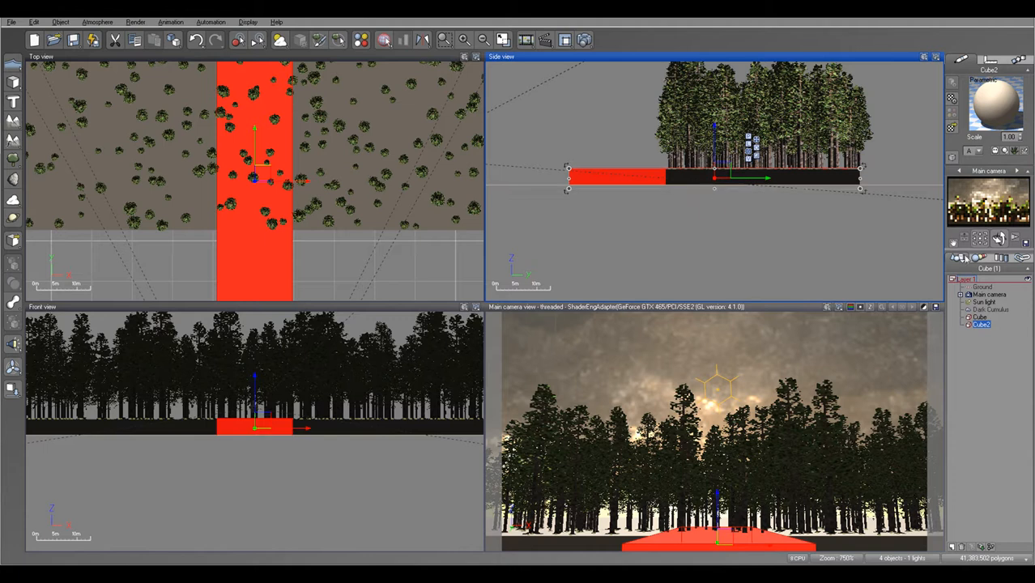
# Reopen the wide slab's EcoSystem material and repopulate it against the raised strip.
pyautogui.doubleClick(982, 317)
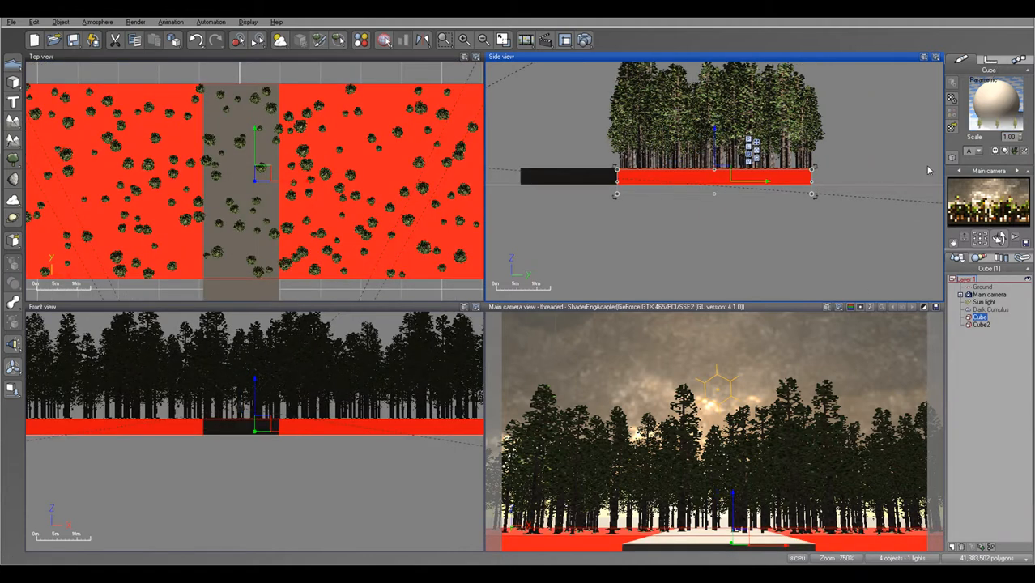
pyautogui.doubleClick(994, 105)
pyautogui.click(595, 256)
# Reduce the influence of decay near foreign objects to 7% and then 4%, repopulating the slab after each change.
pyautogui.moveTo(272, 178); pyautogui.dragTo(331, 176)
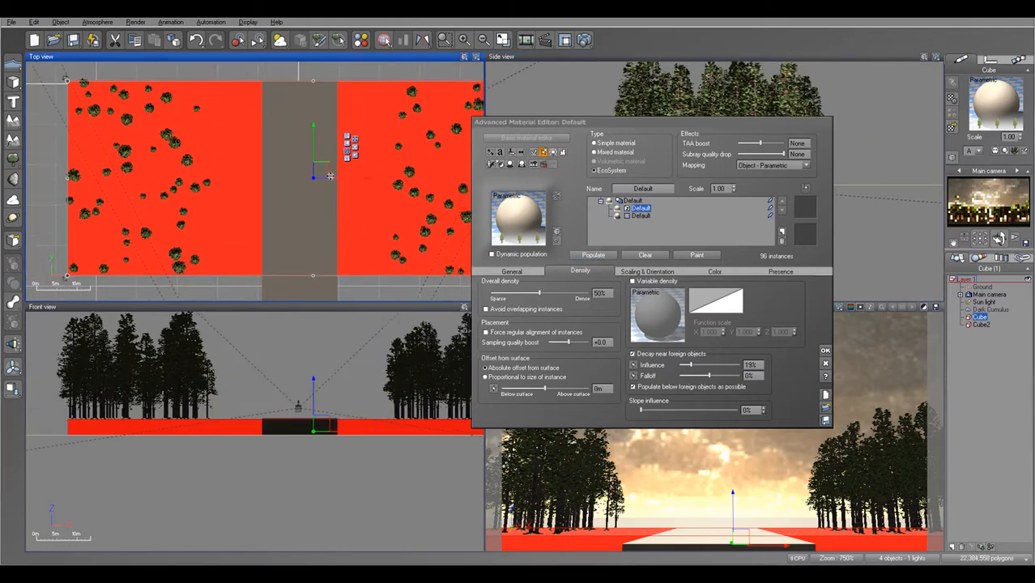
pyautogui.scroll(-2, 330, 175)
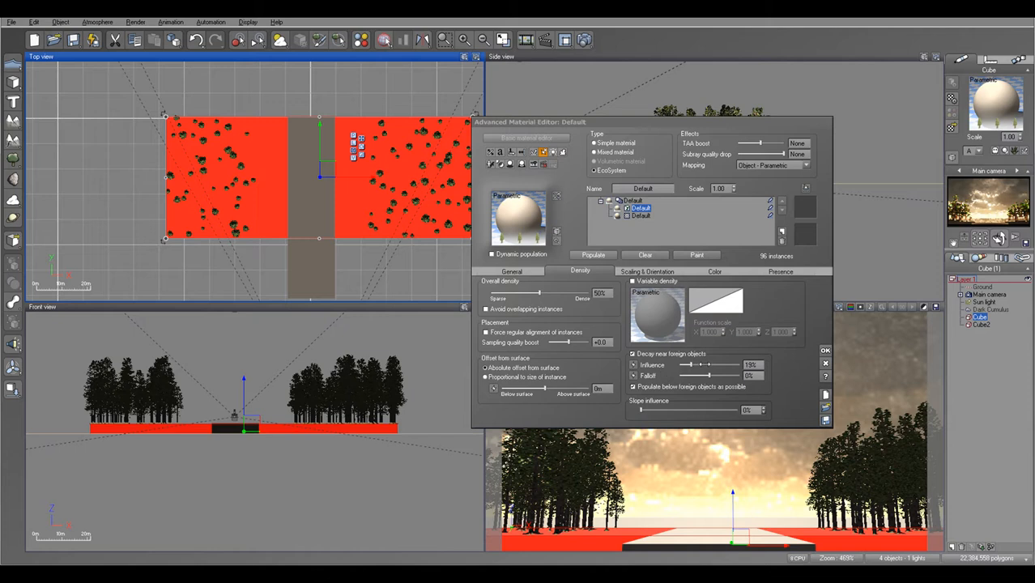
pyautogui.moveTo(705, 365); pyautogui.dragTo(703, 364)
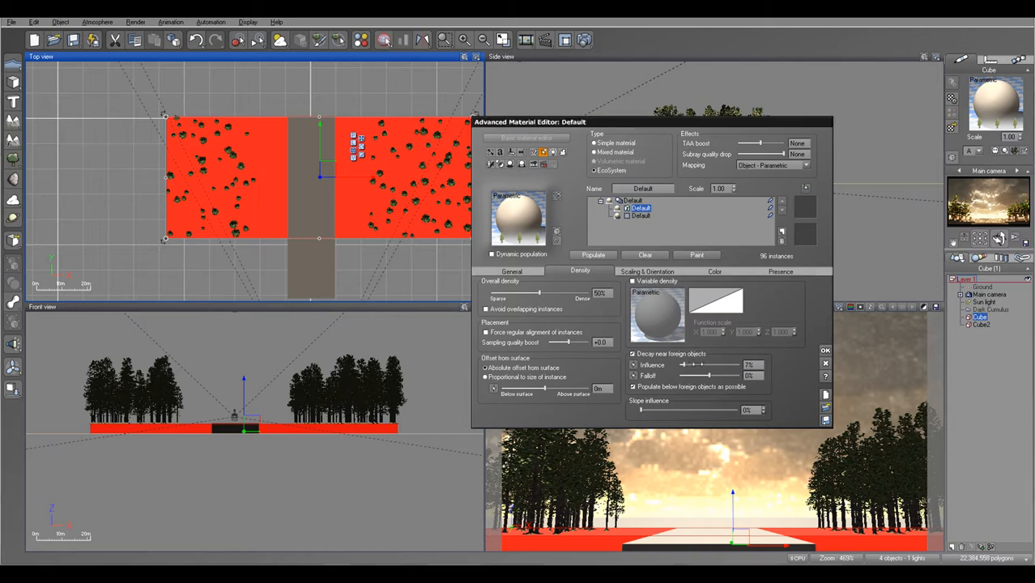
pyautogui.click(582, 254)
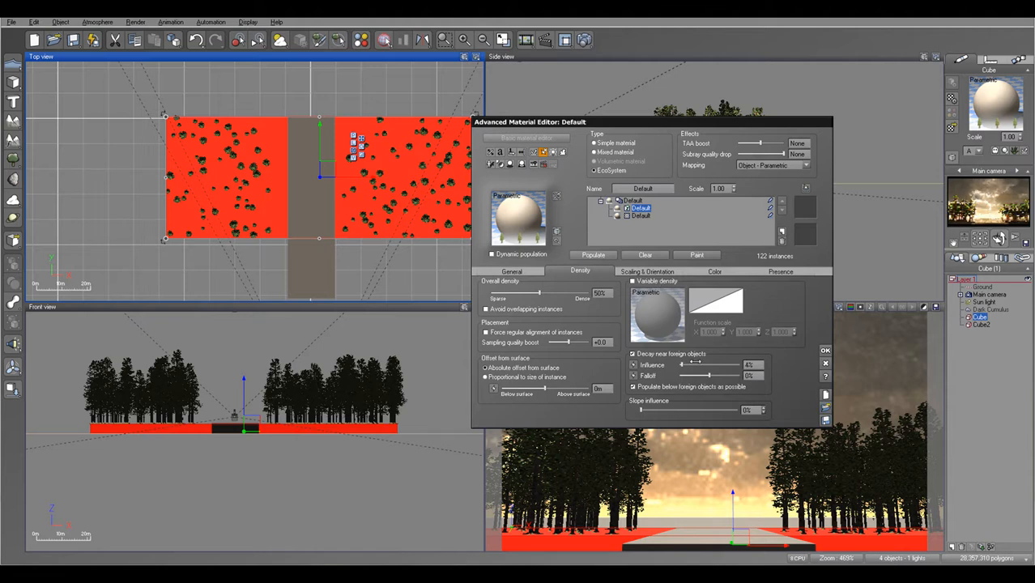
pyautogui.click(592, 255)
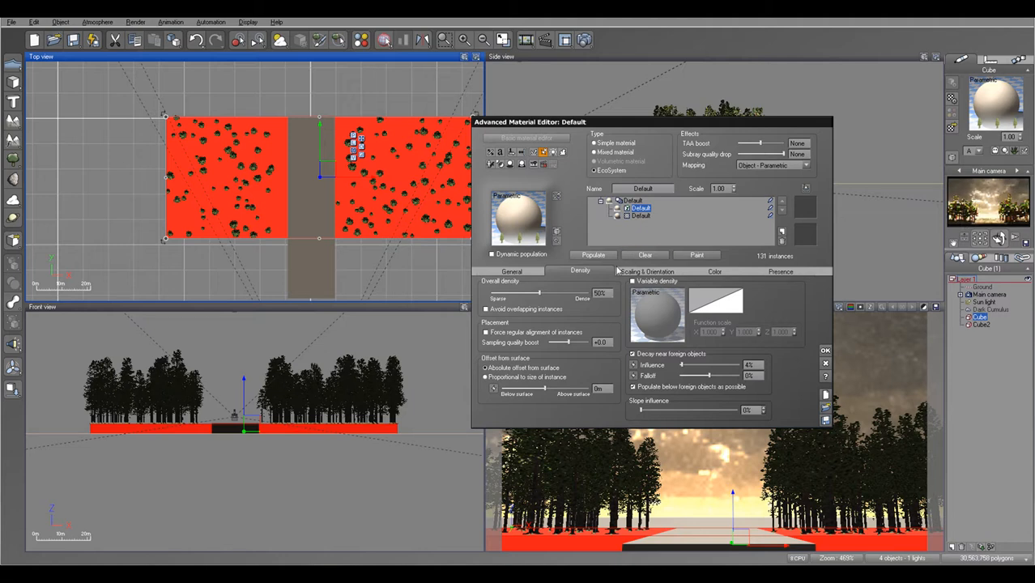
# Set the EcoSystem's overall density to 46%, repopulate the slab, accept the material and select the Cube2 strip.
pyautogui.click(594, 255)
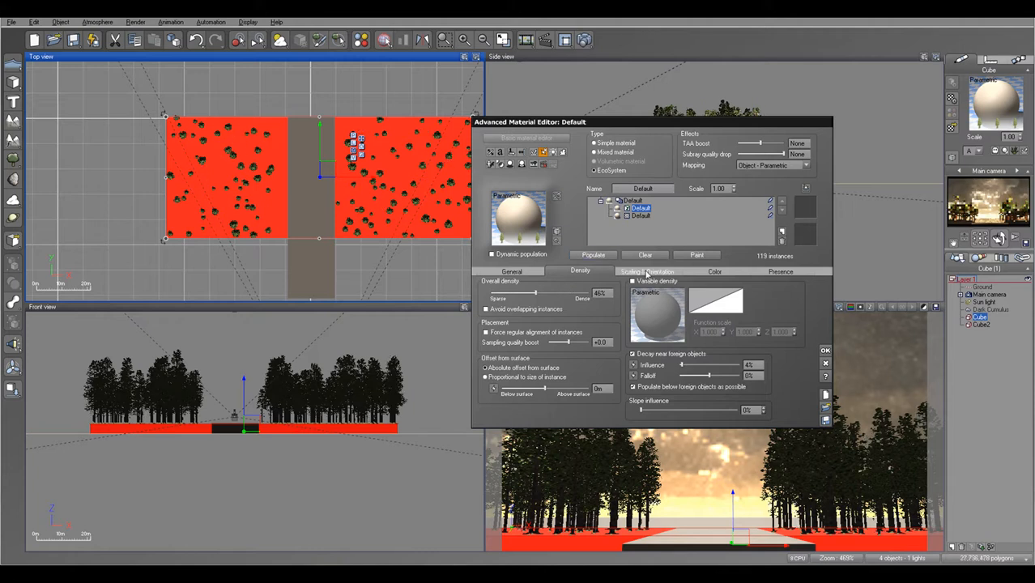
pyautogui.click(825, 350)
pyautogui.click(981, 324)
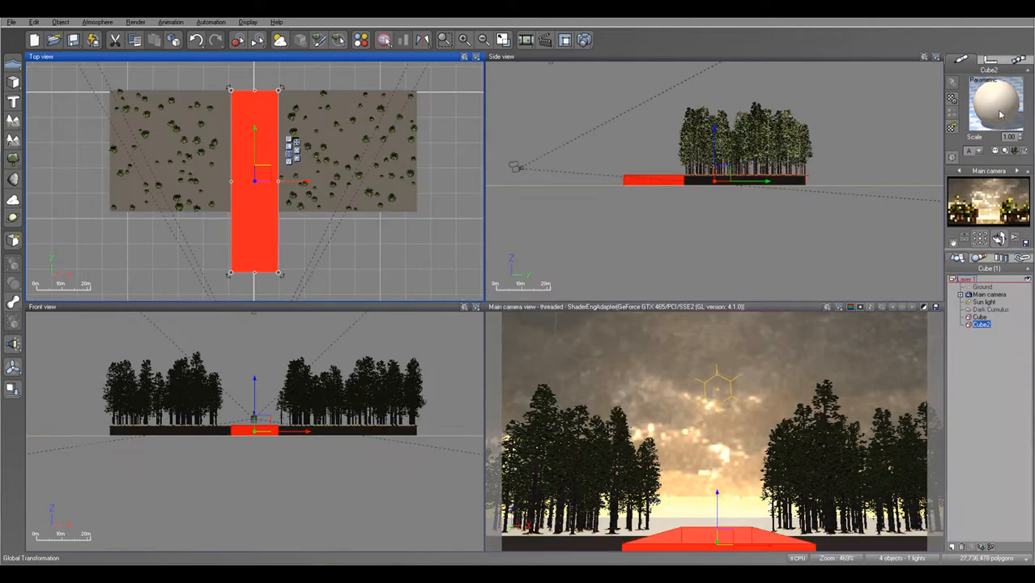
# Turn the Cube2 strip's material into an EcoSystem, add the Scots Pine plant to it and populate the strip.
pyautogui.doubleClick(998, 112)
pyautogui.click(614, 170)
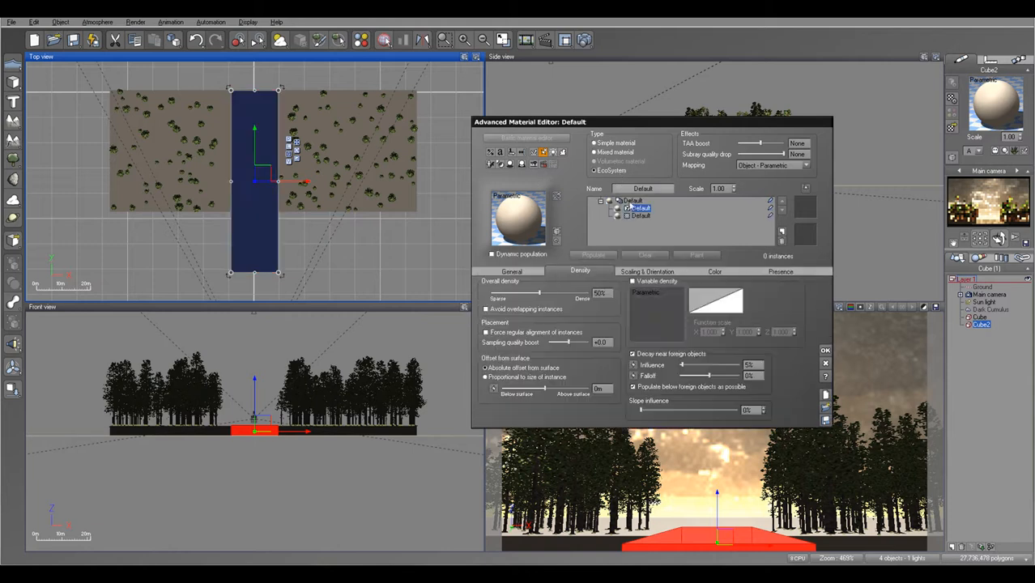
pyautogui.click(508, 272)
pyautogui.click(604, 414)
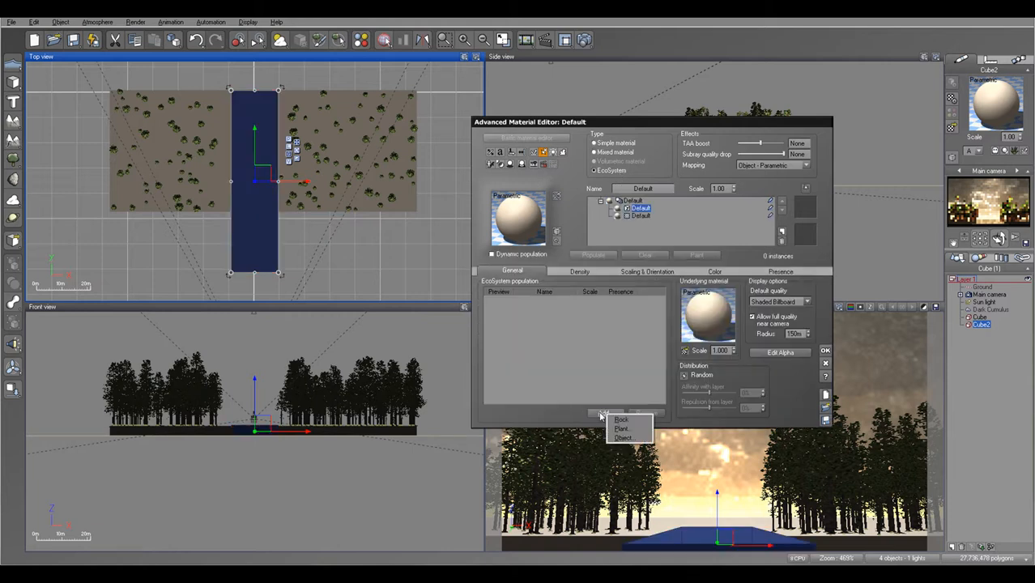
pyautogui.click(625, 430)
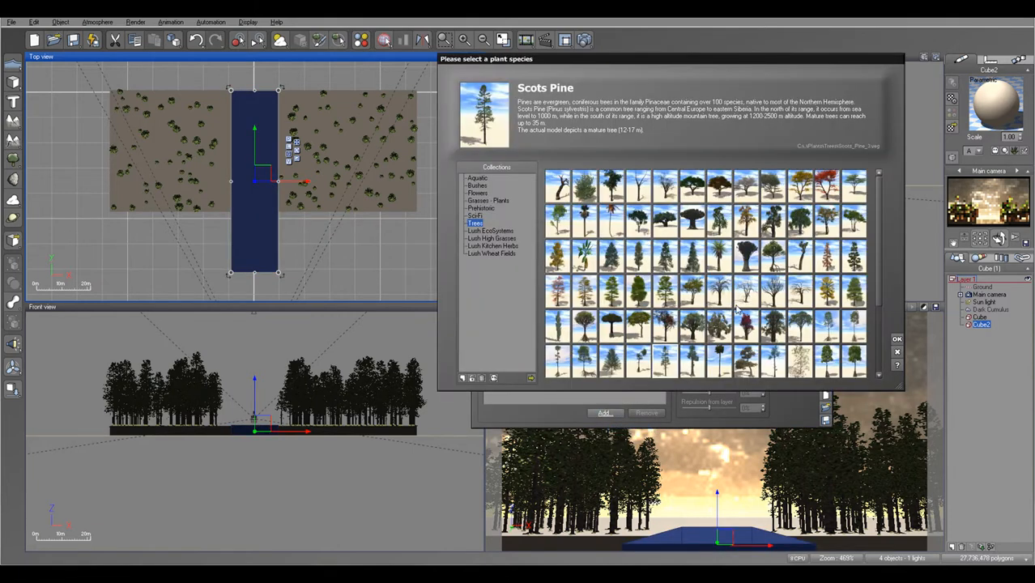
pyautogui.click(896, 340)
pyautogui.click(593, 255)
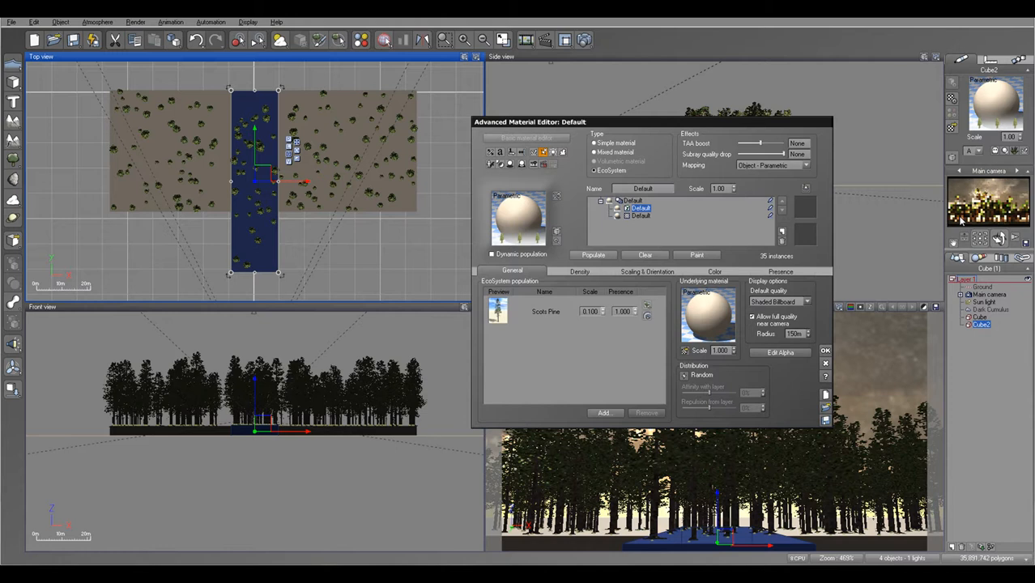
# Run a Preview-quality test render of the forest at 800x450, stop it early and close the render display.
pyautogui.click(592, 46)
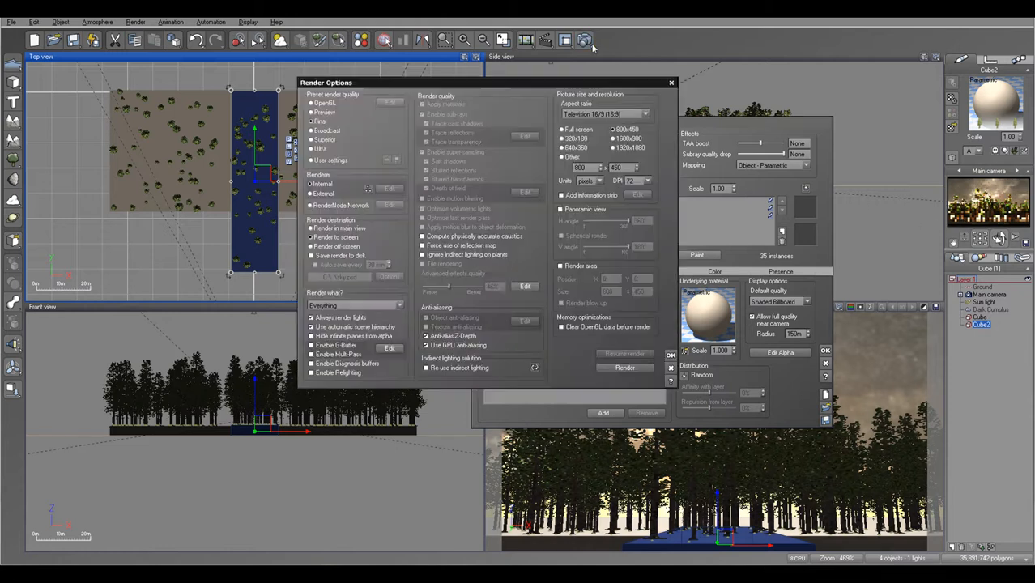
pyautogui.click(334, 121)
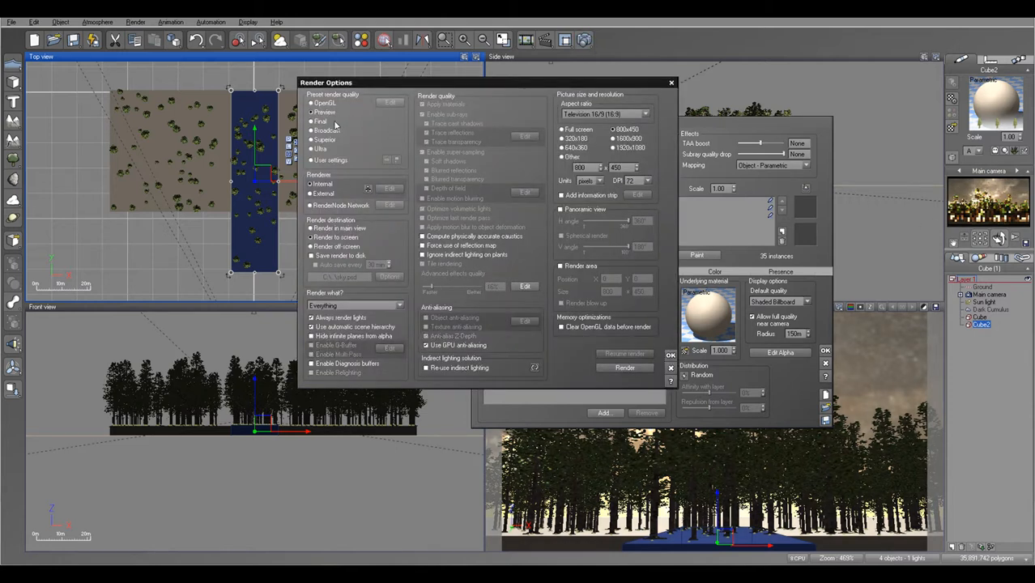
pyautogui.click(622, 368)
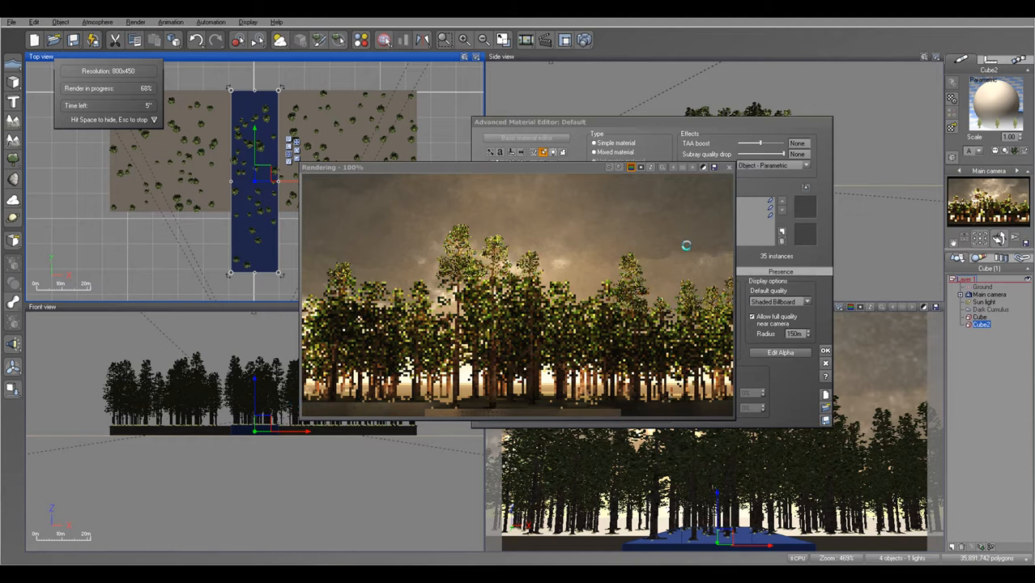
pyautogui.press('Escape')
pyautogui.click(728, 167)
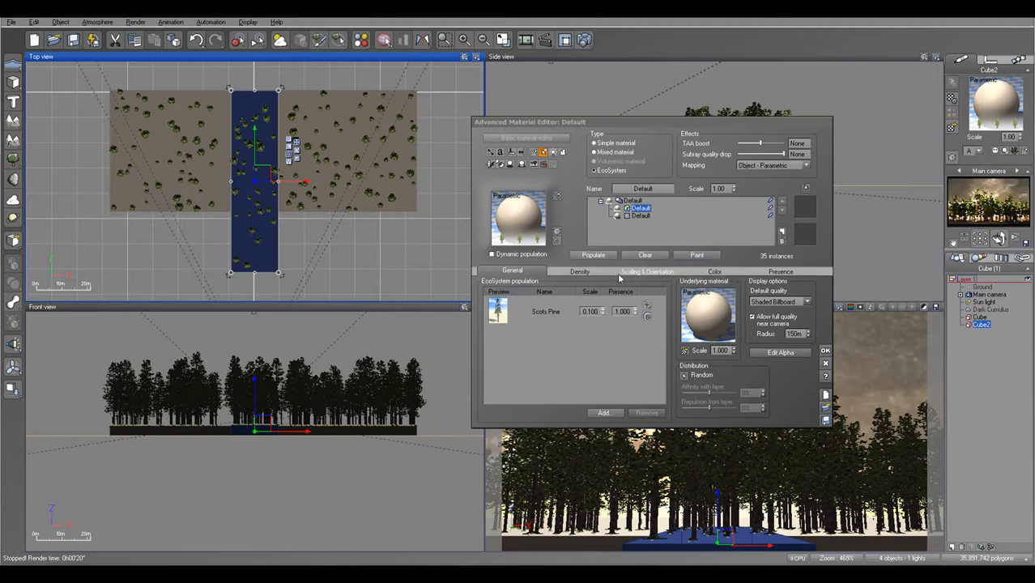
# Lower the strip EcoSystem's overall density to 45% and further to 40%, repopulate the strip and accept the material.
pyautogui.click(587, 272)
pyautogui.moveTo(557, 294); pyautogui.dragTo(538, 294)
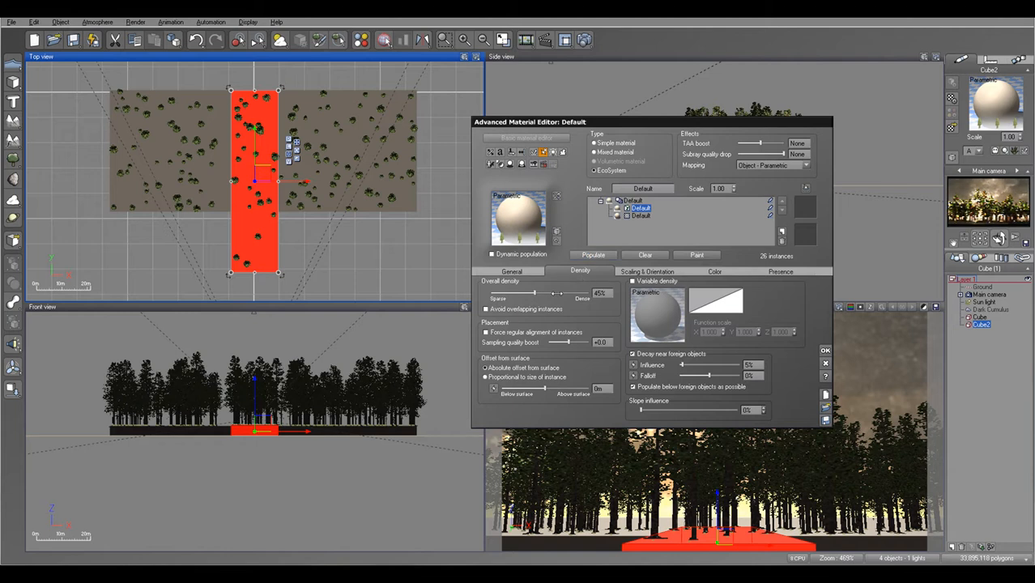
pyautogui.moveTo(553, 294); pyautogui.dragTo(552, 293)
pyautogui.click(587, 257)
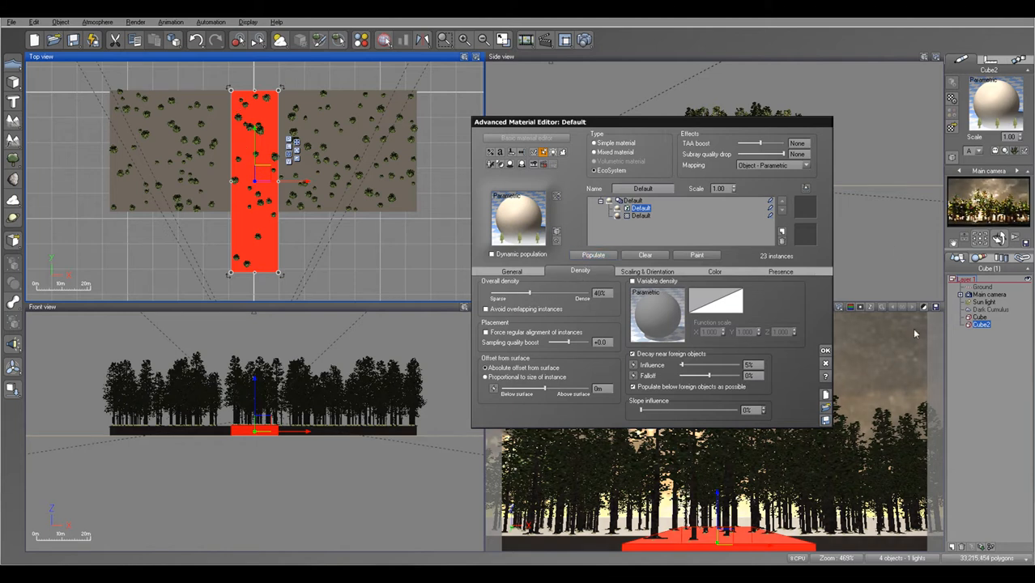
pyautogui.click(825, 350)
# Tilt the main camera slightly upward and check the framing with a brief test render of the forest.
pyautogui.moveTo(275, 102); pyautogui.dragTo(301, 157)
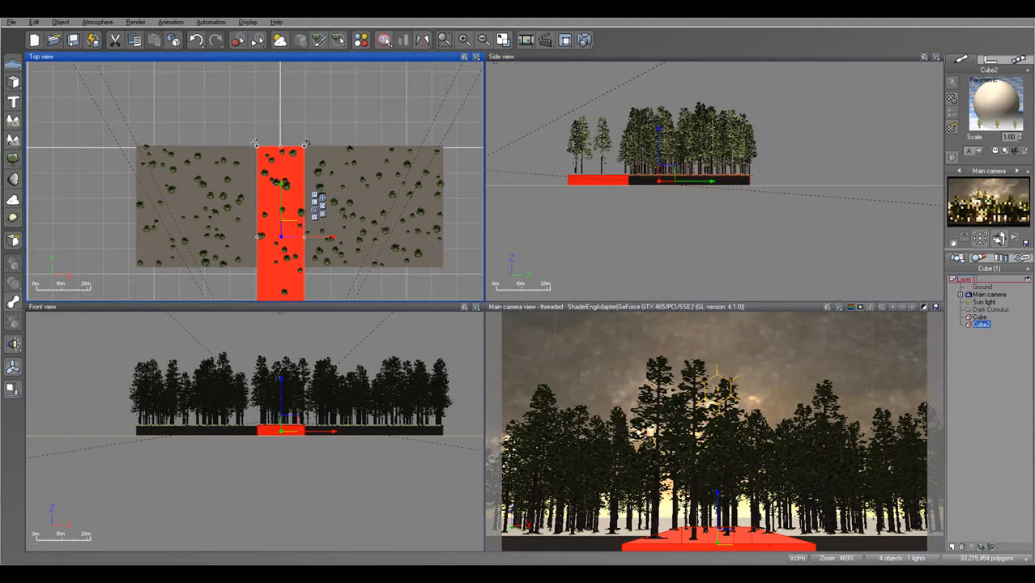
pyautogui.click(989, 294)
pyautogui.moveTo(1000, 238); pyautogui.dragTo(1000, 240)
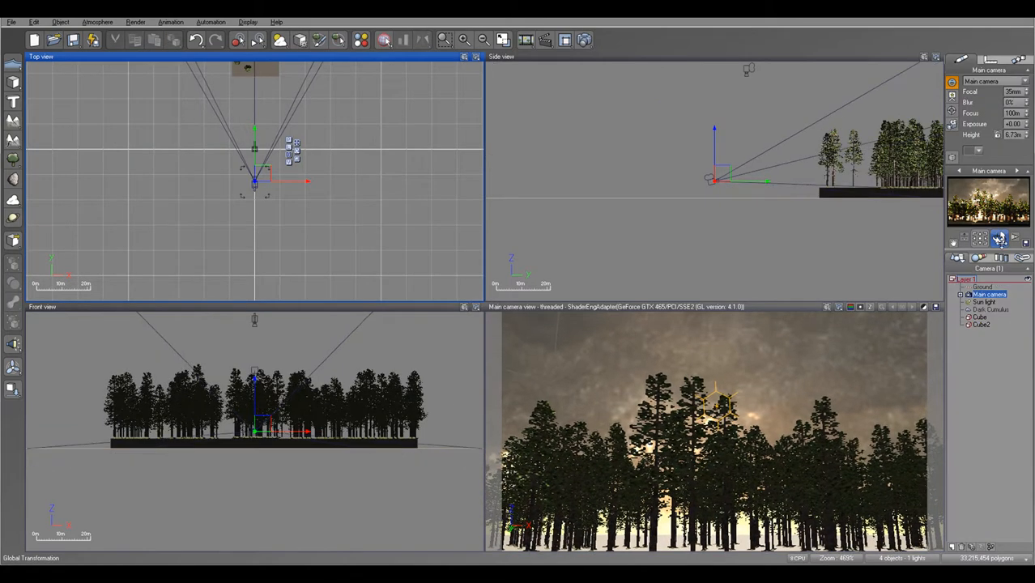
pyautogui.click(583, 40)
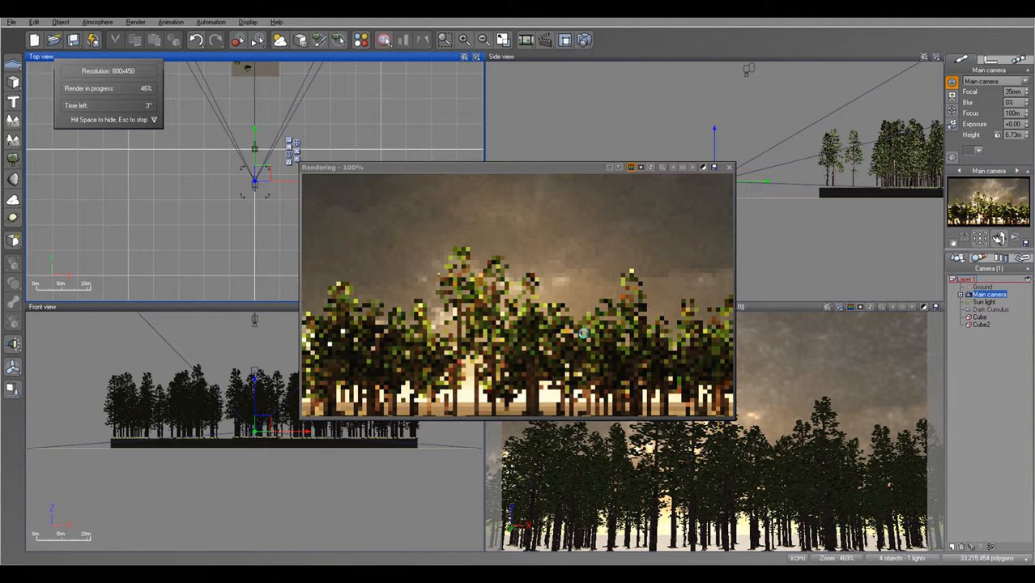
pyautogui.press('Escape')
pyautogui.click(729, 167)
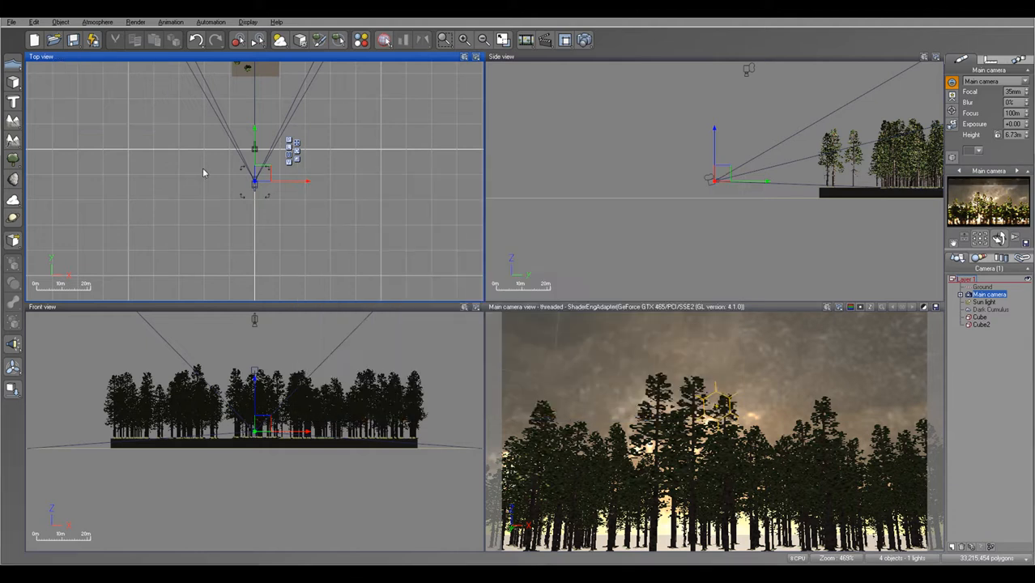
# Add a second layer to the scene and move the Cube2 strip into it.
pyautogui.click(951, 547)
pyautogui.moveTo(980, 324); pyautogui.dragTo(969, 333)
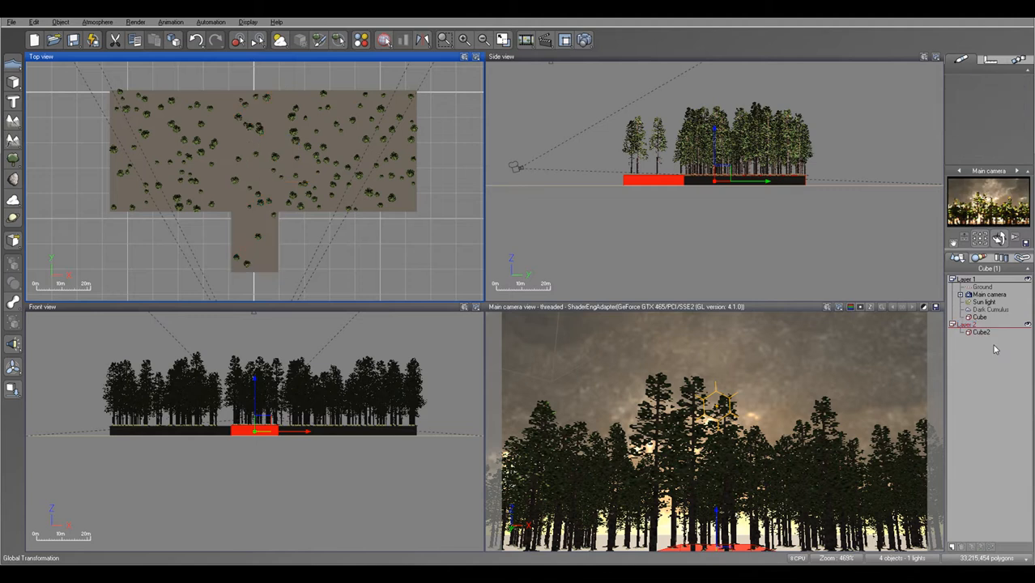
# Switch the render quality preset to Final and enable generation of the multi-pass buffer.
pyautogui.click(587, 41)
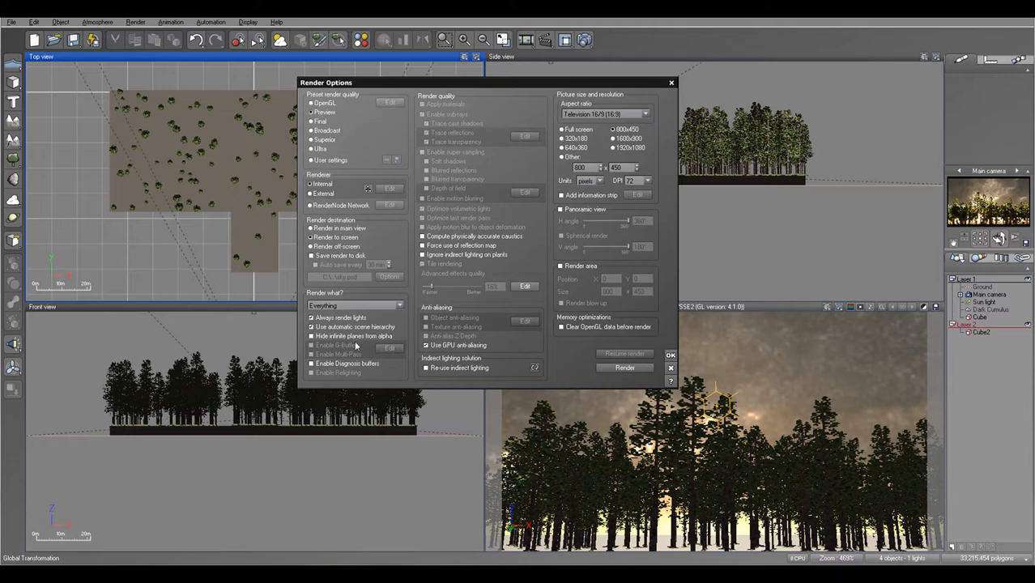
pyautogui.click(321, 123)
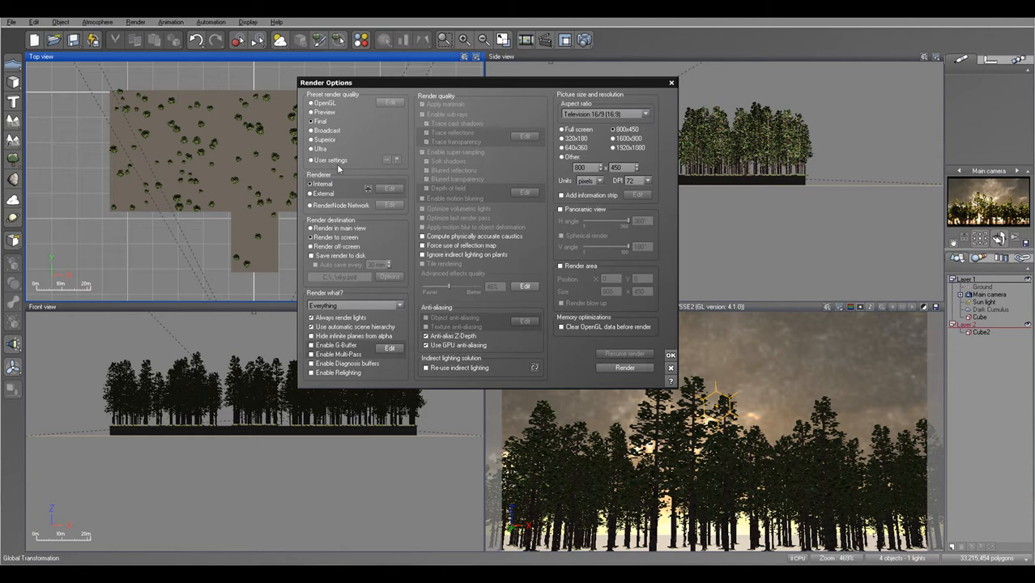
pyautogui.click(390, 349)
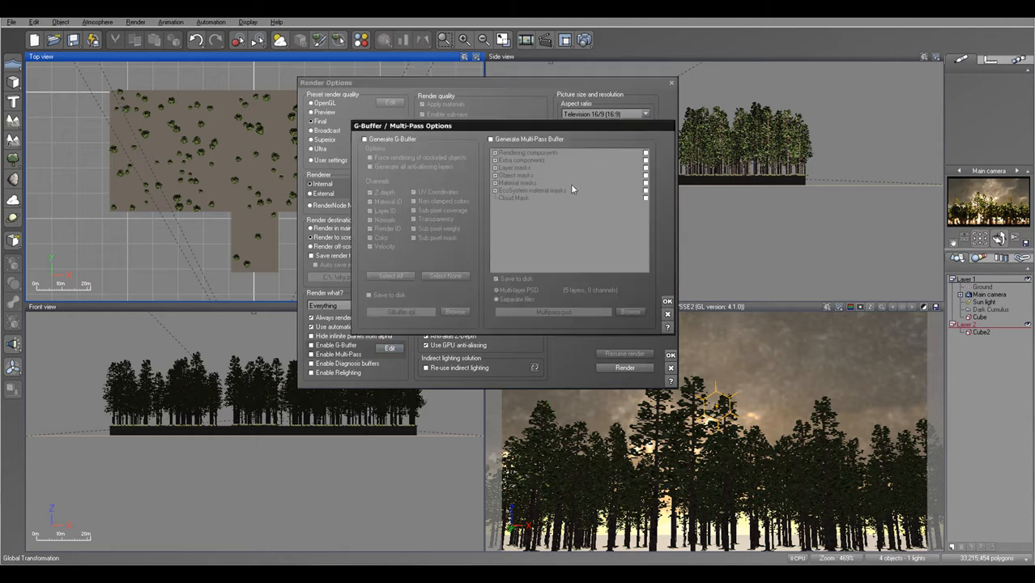
pyautogui.click(491, 139)
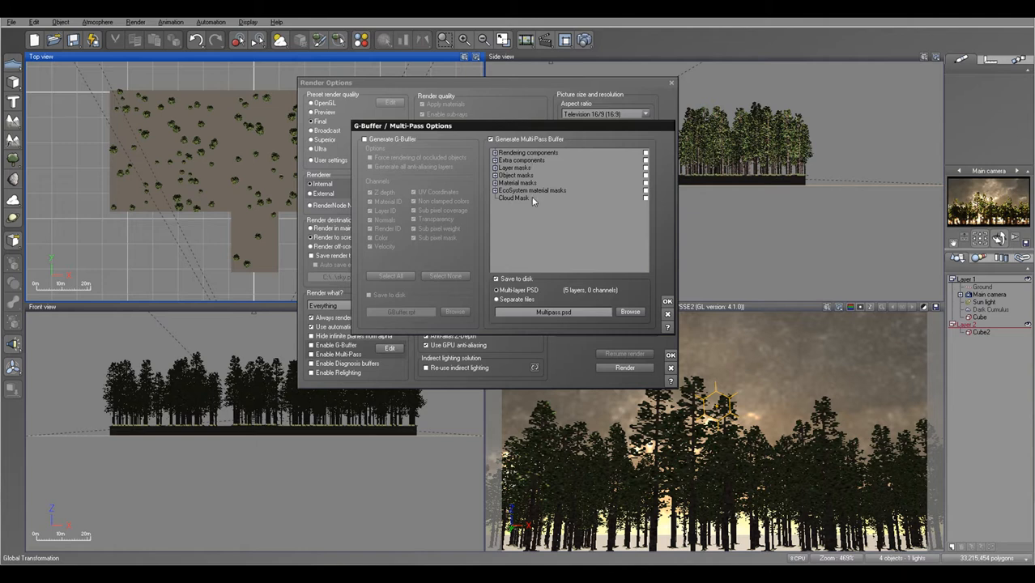
# Include the Layer 1 and Layer 2 masks and the Cube and Cube2 object masks in the multi-pass output.
pyautogui.click(495, 168)
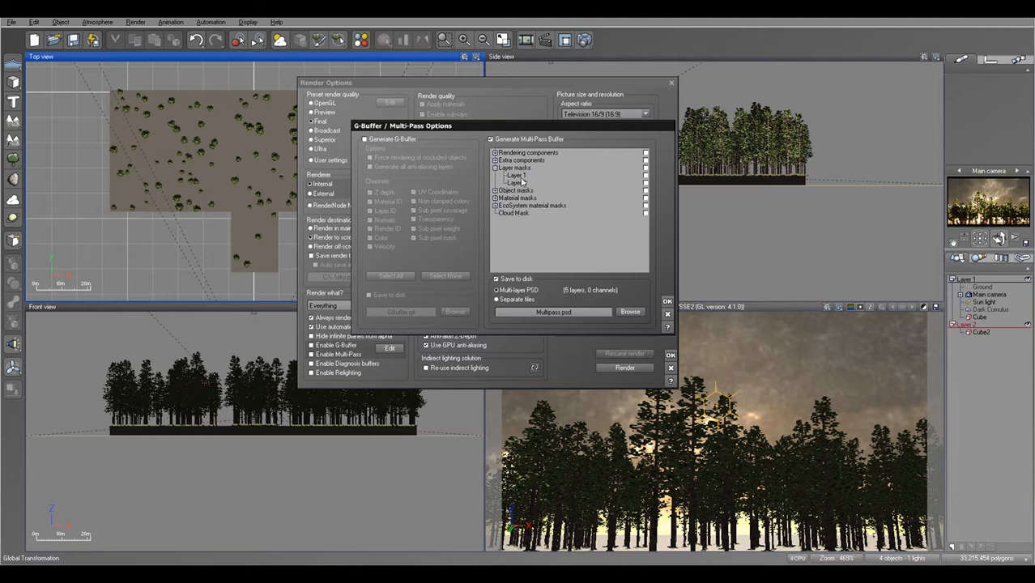
pyautogui.click(646, 175)
pyautogui.click(494, 205)
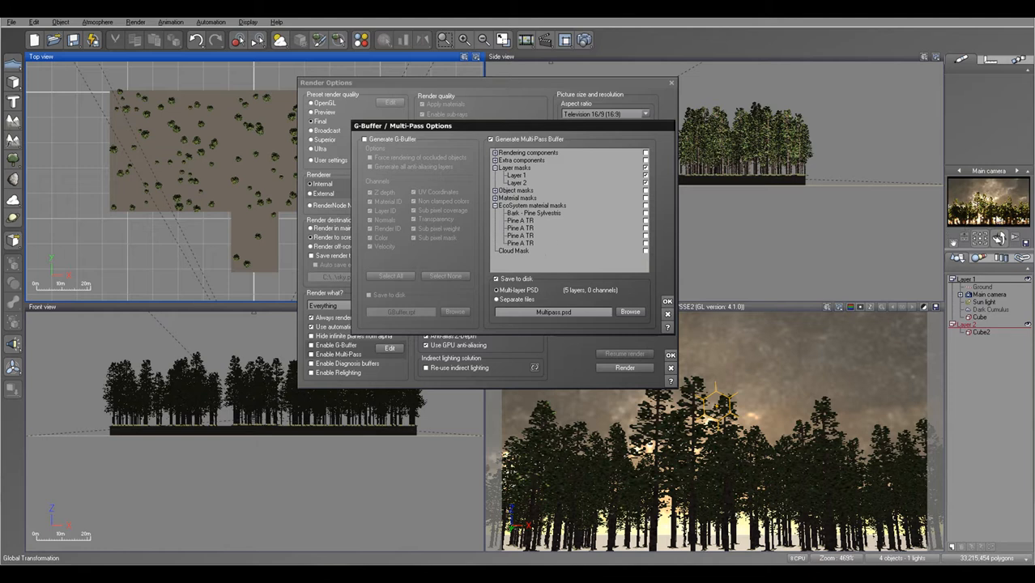
pyautogui.click(495, 205)
pyautogui.click(495, 190)
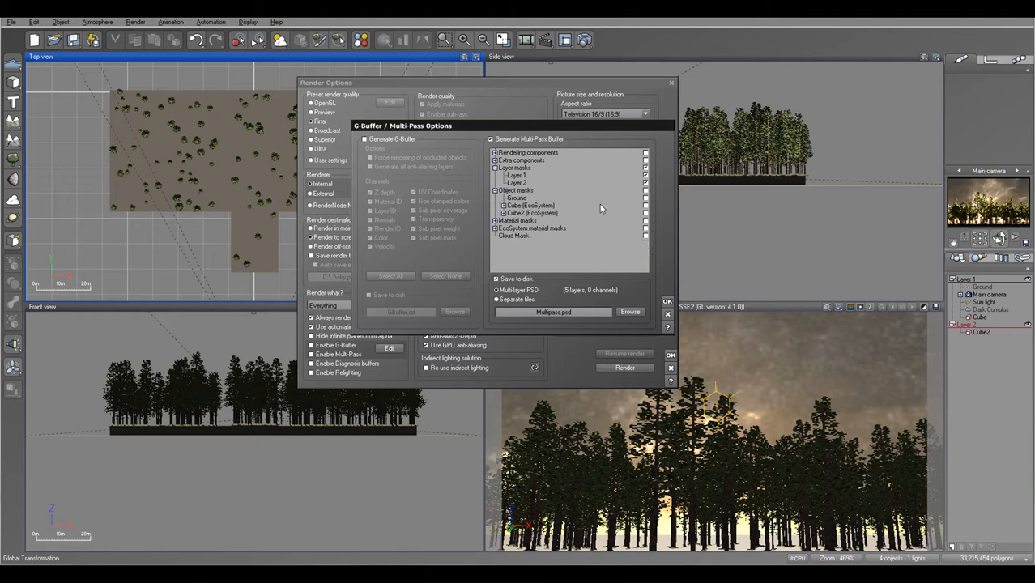
pyautogui.click(646, 212)
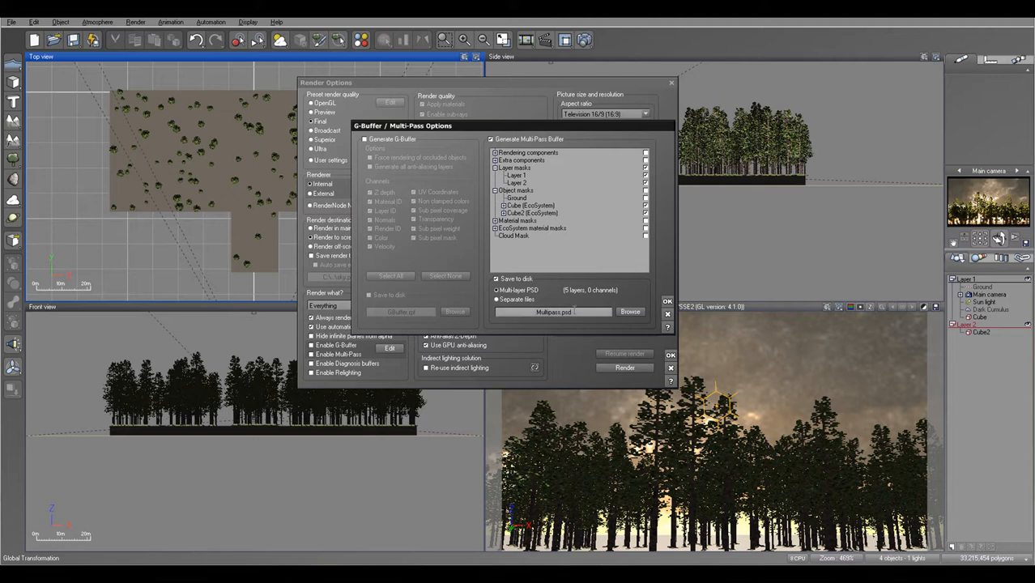
# Set the multi-layer PSD to save as Multipass in the tutorials folder and accept the multi-pass options.
pyautogui.click(630, 312)
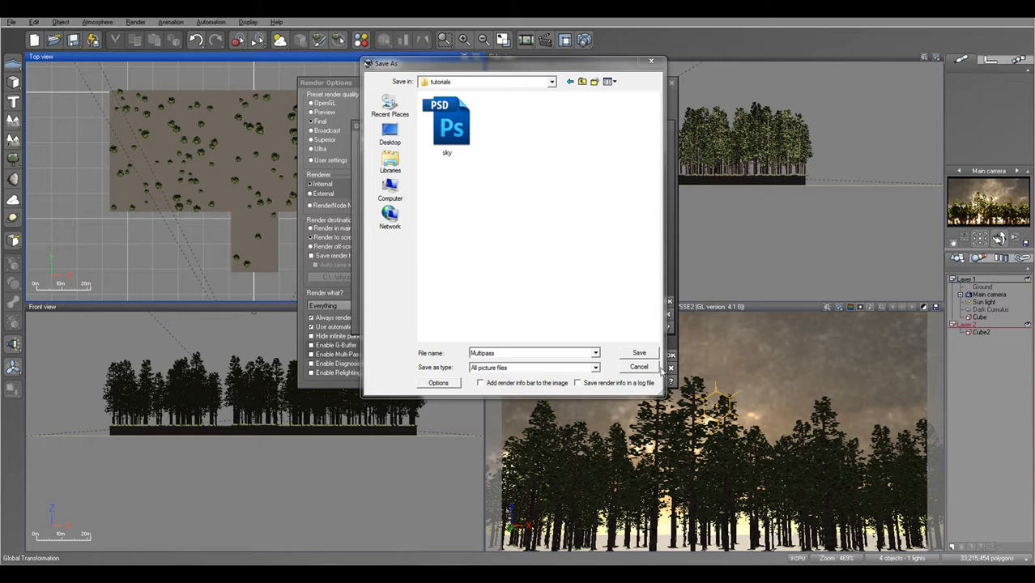
pyautogui.click(639, 354)
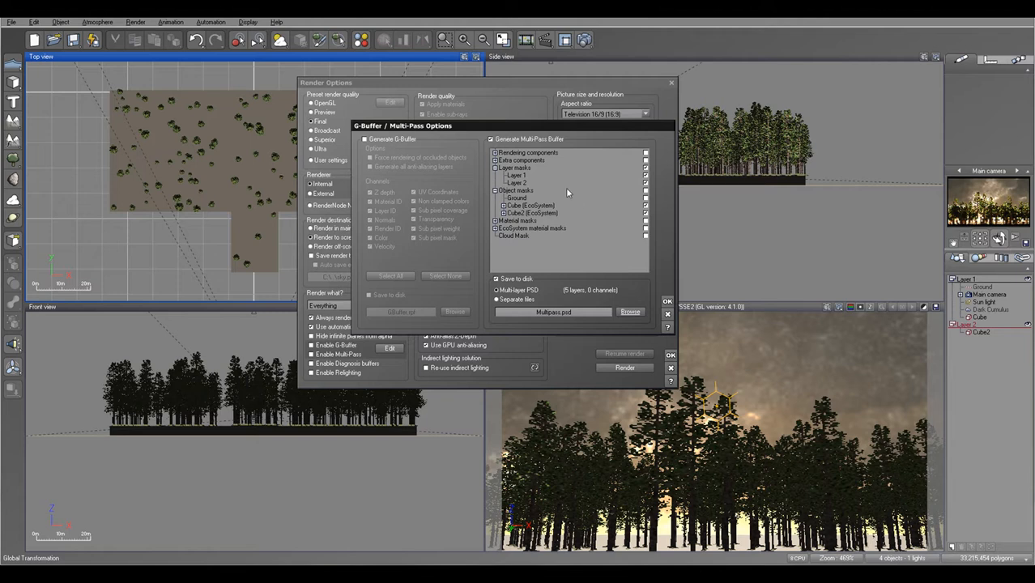
pyautogui.click(668, 302)
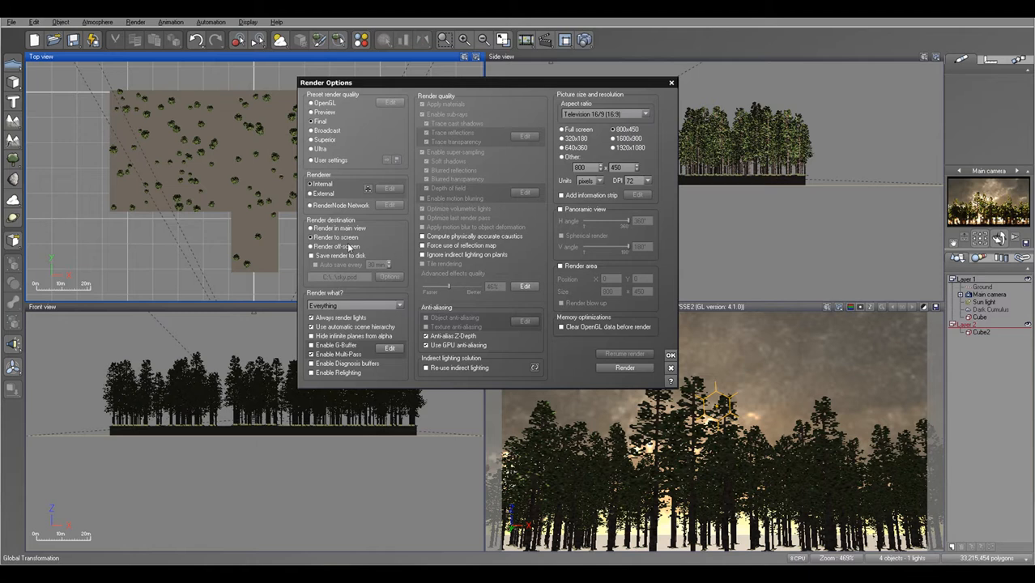
# Start the Final-quality multi-pass render of the forest, stop it partway and close the render display.
pyautogui.click(625, 369)
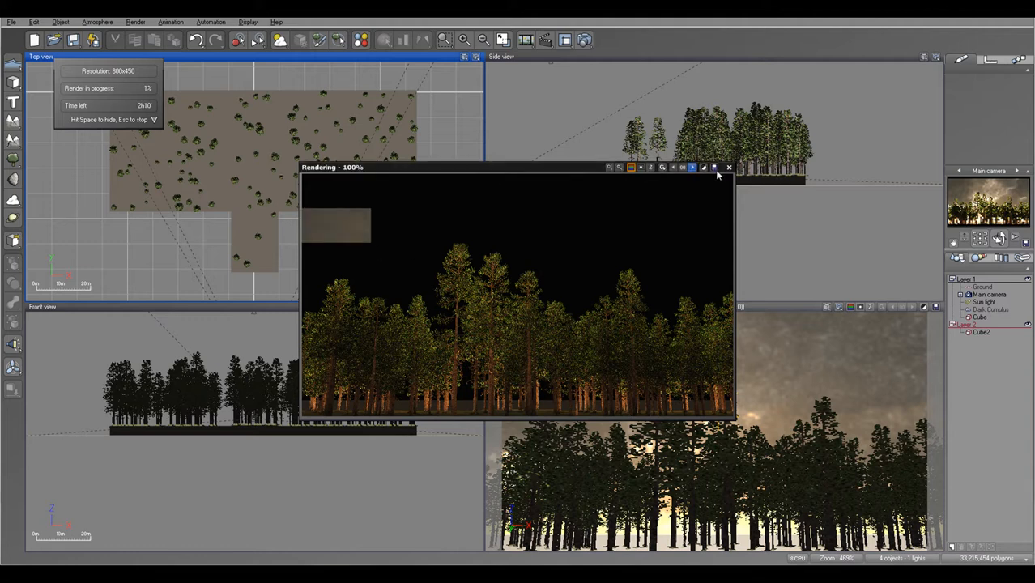
pyautogui.press('Escape')
pyautogui.rightClick(698, 212)
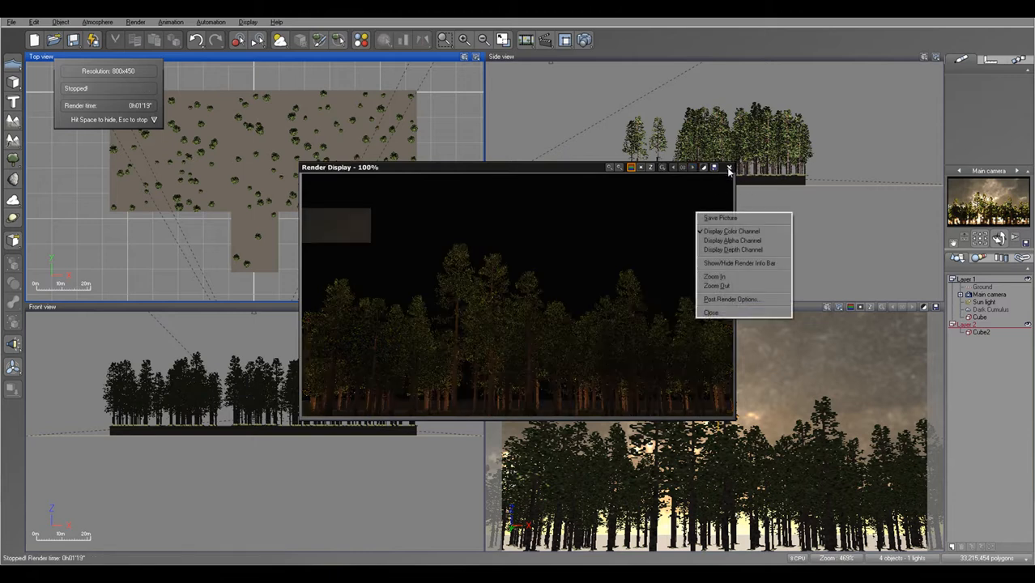
pyautogui.click(728, 168)
# Open the wide Cube slab's EcoSystem material, set its overall scaling to 2.170 and repopulate the slab.
pyautogui.click(975, 316)
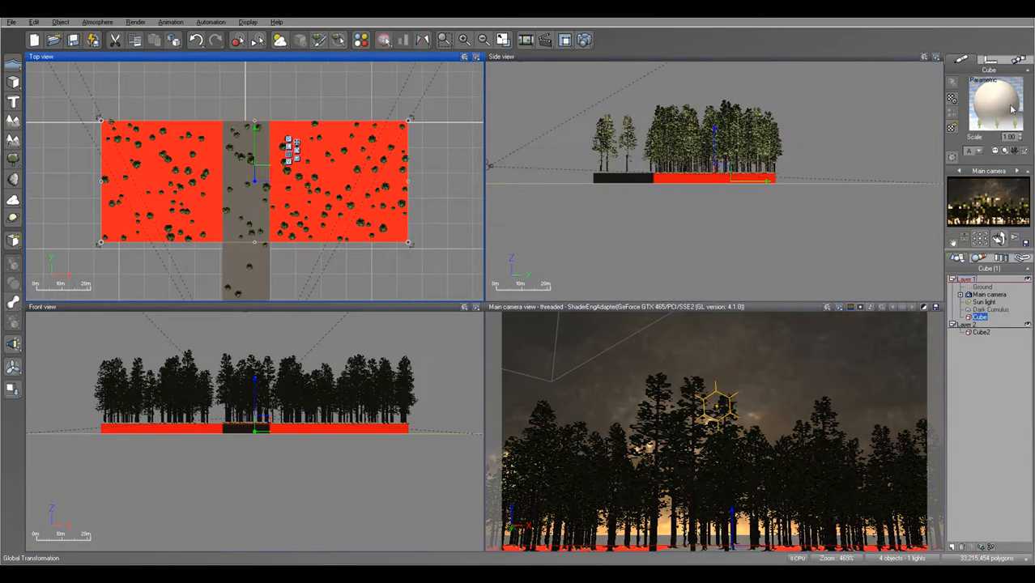
pyautogui.doubleClick(994, 104)
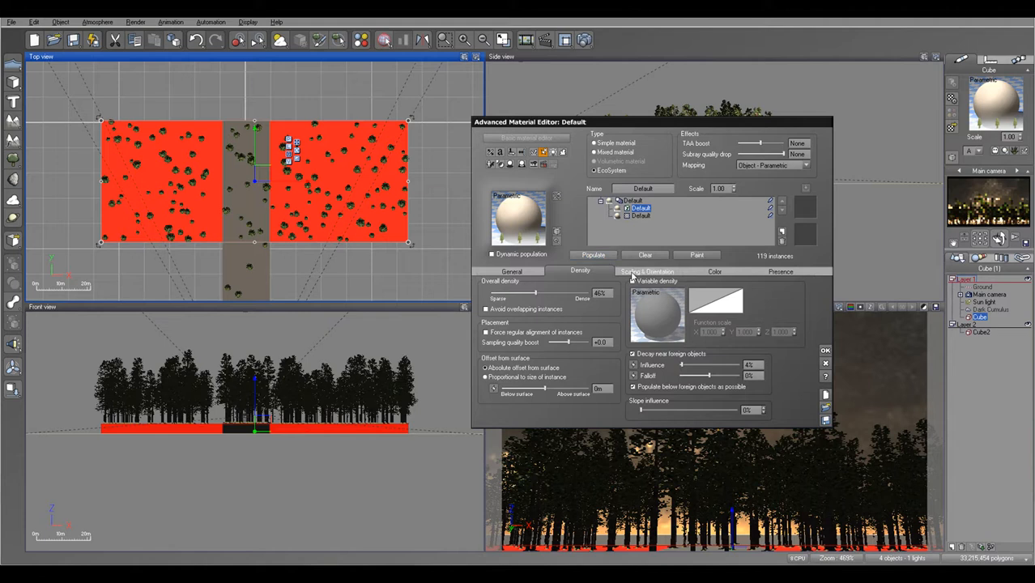
pyautogui.click(647, 271)
pyautogui.moveTo(532, 290); pyautogui.dragTo(535, 290)
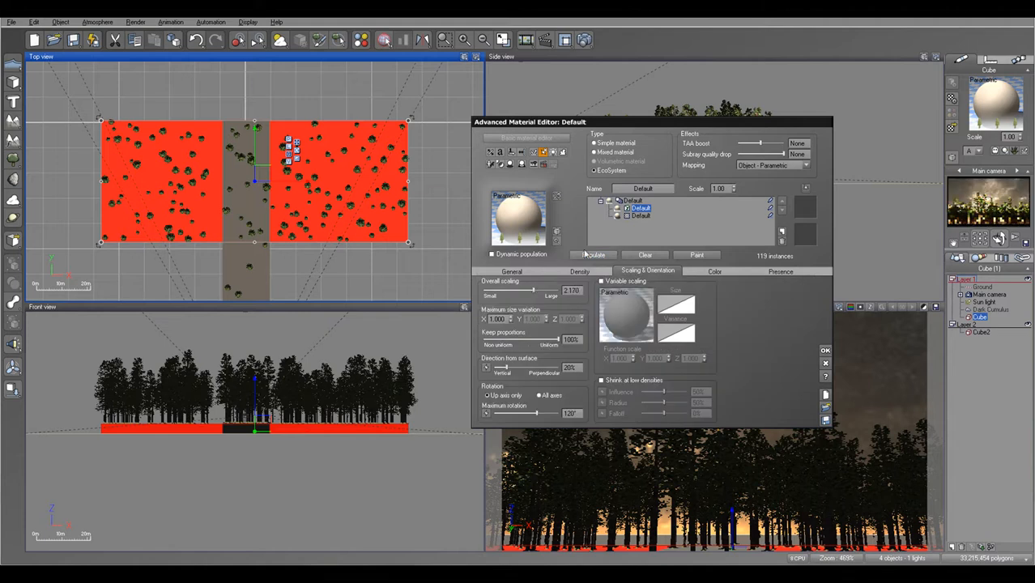
pyautogui.click(592, 256)
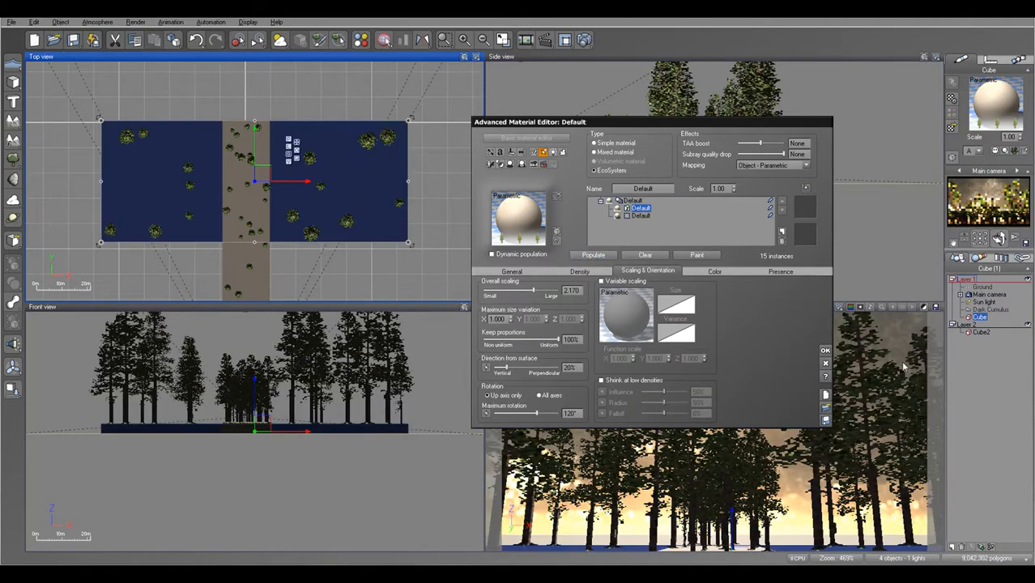
# Increase the slab EcoSystem's overall scaling to 2.490 and repopulate the slab with the larger pines.
pyautogui.click(582, 272)
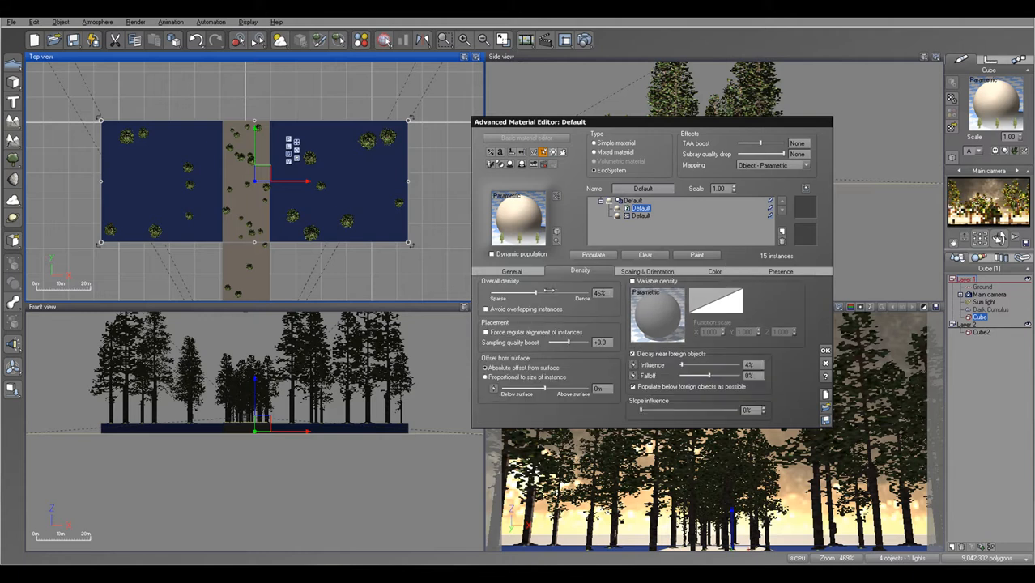
pyautogui.click(631, 273)
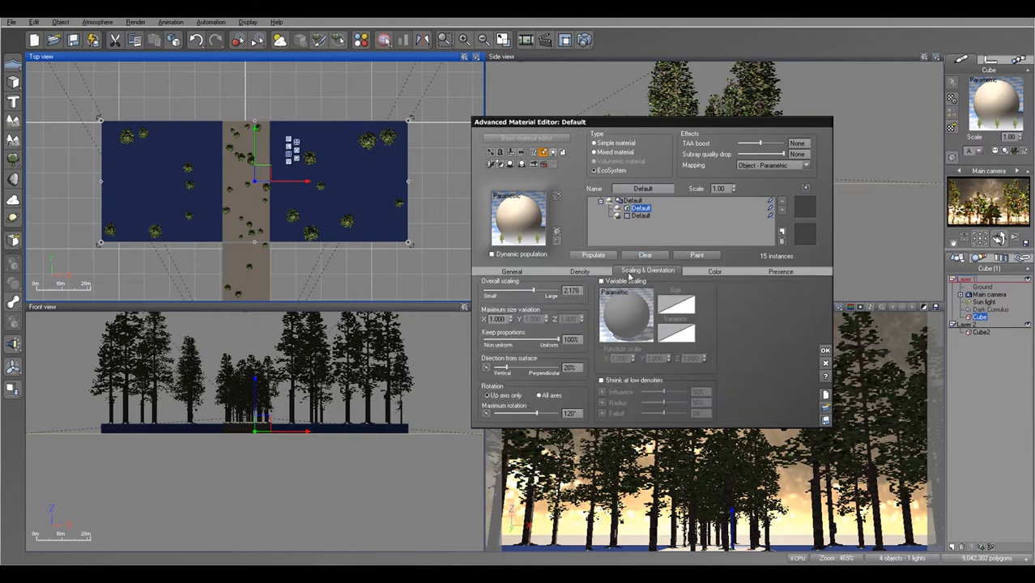
pyautogui.click(596, 255)
pyautogui.click(596, 255)
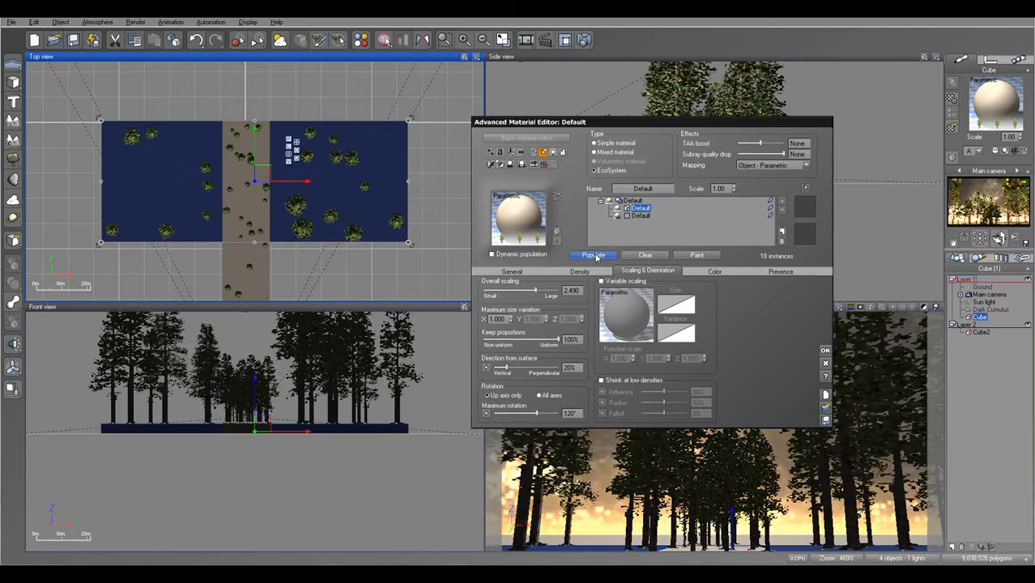
# Set the wide slab EcoSystem's overall density to 62%, repopulate the slab and accept the material.
pyautogui.click(571, 272)
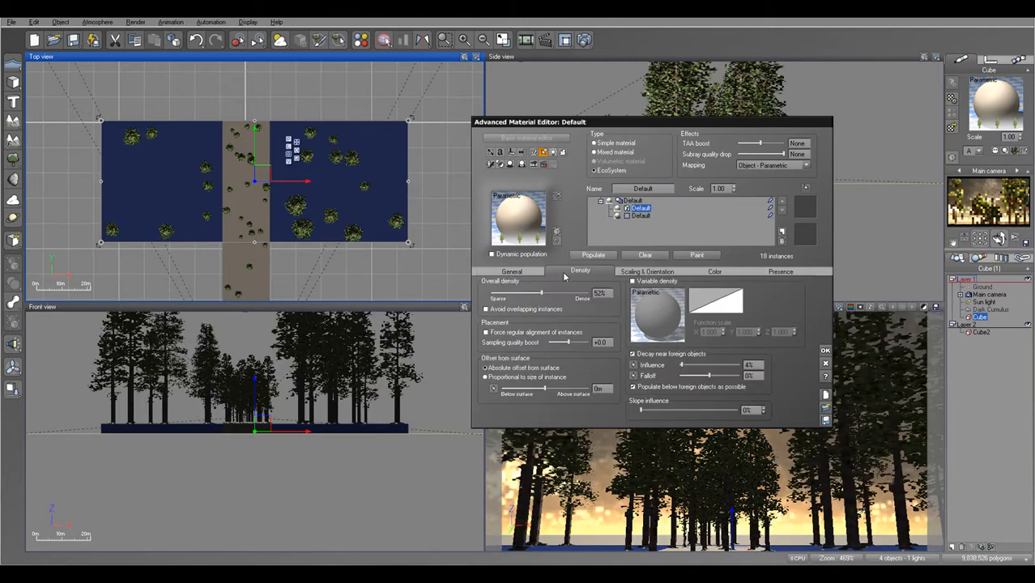
pyautogui.click(593, 255)
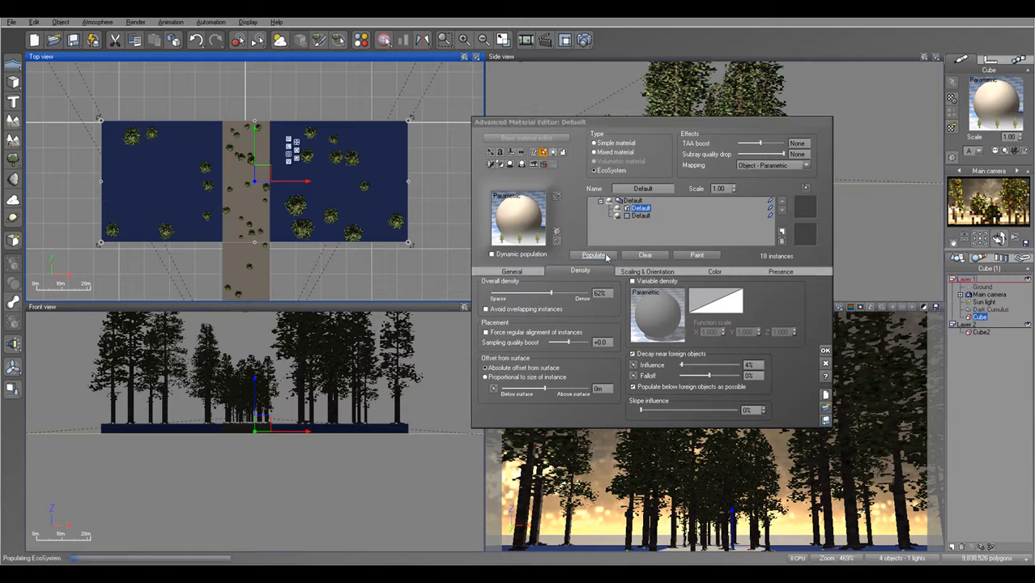
pyautogui.click(825, 351)
# Open Cube2's EcoSystem material, set its overall scaling to about 2.57 and overall density to 51%, and repopulate the narrow slab.
pyautogui.doubleClick(980, 332)
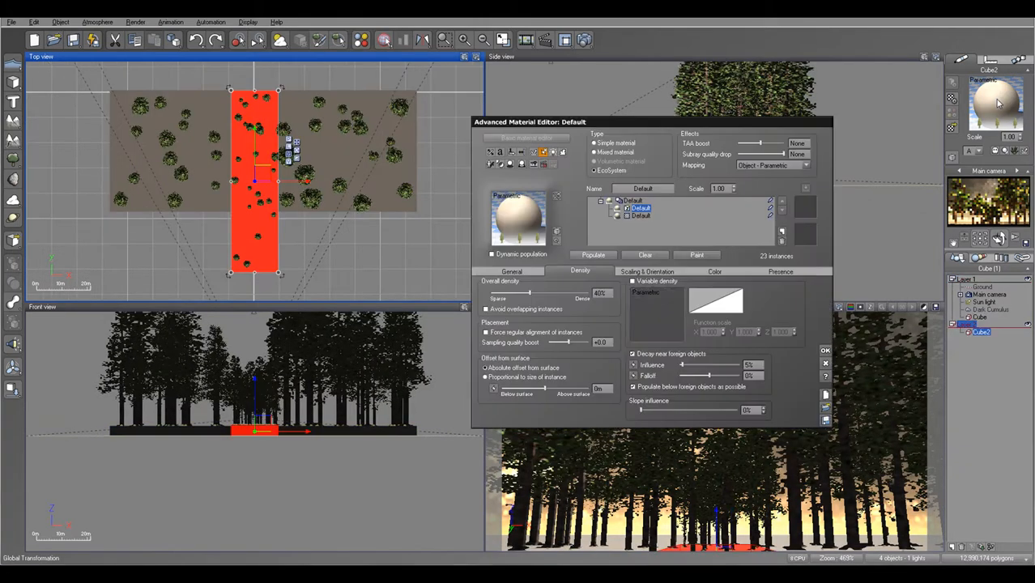
pyautogui.click(664, 273)
pyautogui.moveTo(534, 289); pyautogui.dragTo(534, 289)
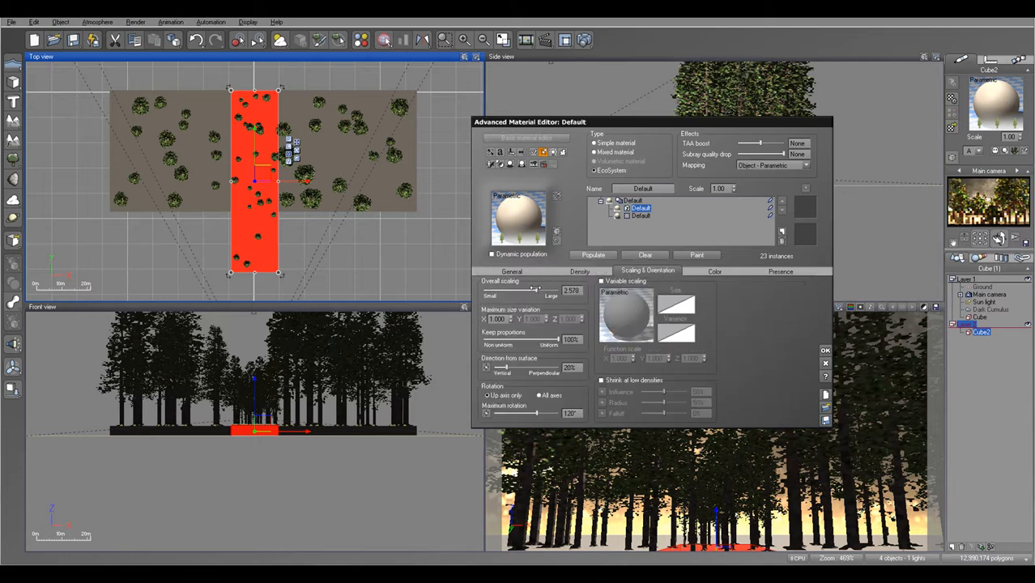
pyautogui.click(579, 271)
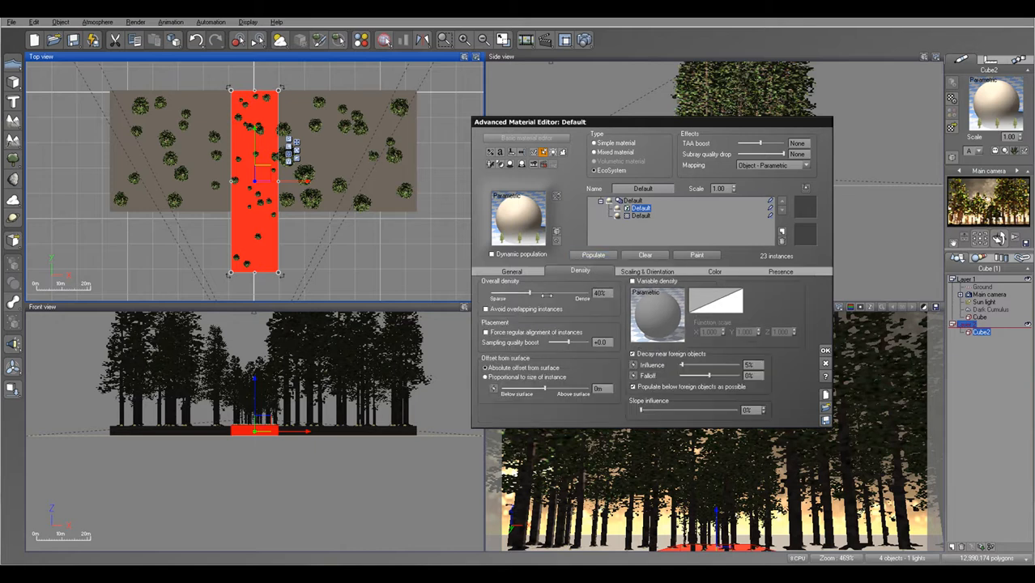
pyautogui.click(592, 255)
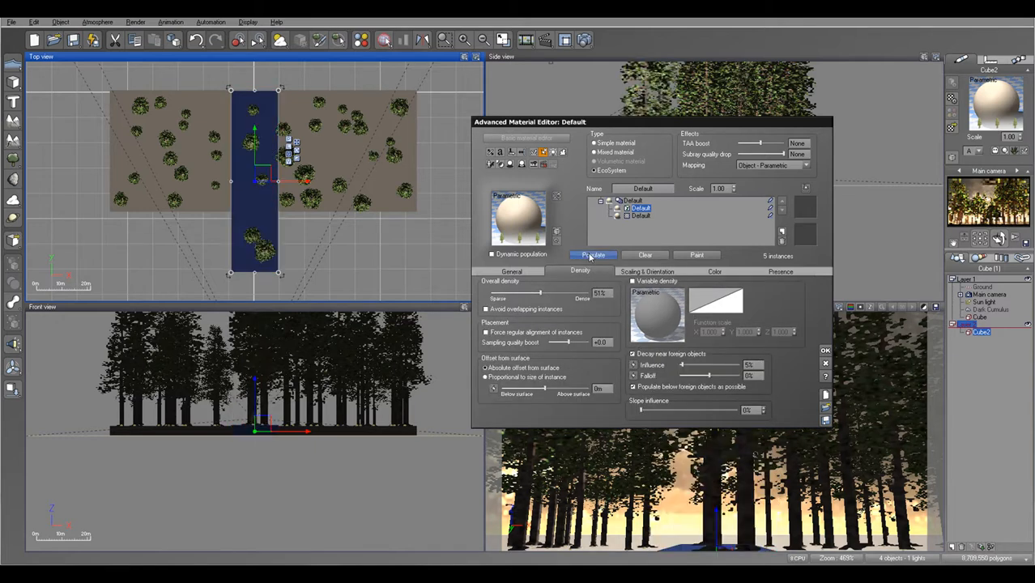
# Adjust the narrow slab EcoSystem's overall density to 50%, repopulate it and accept the material.
pyautogui.moveTo(541, 293)
pyautogui.mouseDown()
pyautogui.moveTo(559, 294)
pyautogui.moveTo(542, 292)
pyautogui.mouseUp()
pyautogui.click(592, 255)
pyautogui.click(598, 255)
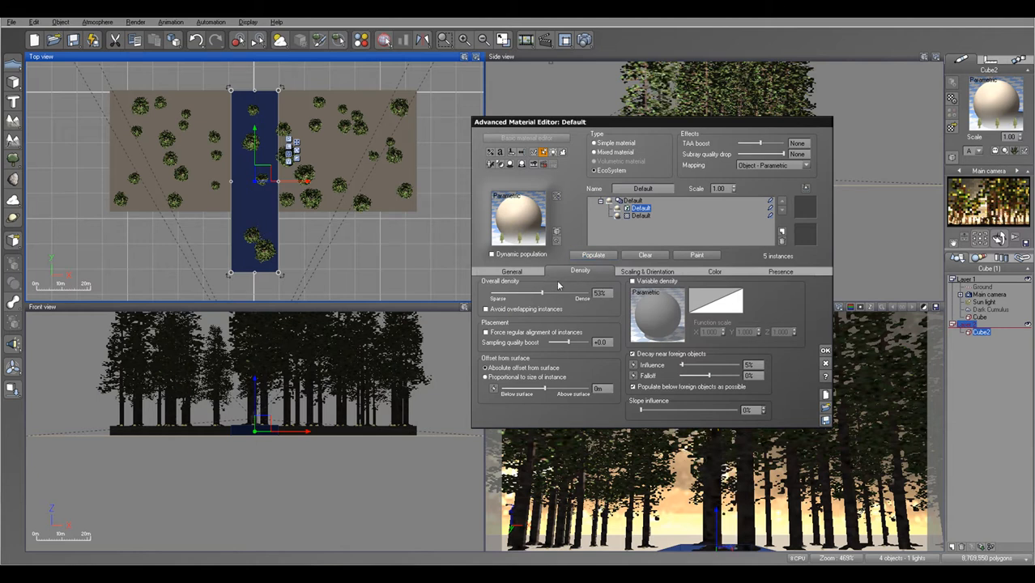
pyautogui.moveTo(553, 293); pyautogui.dragTo(539, 293)
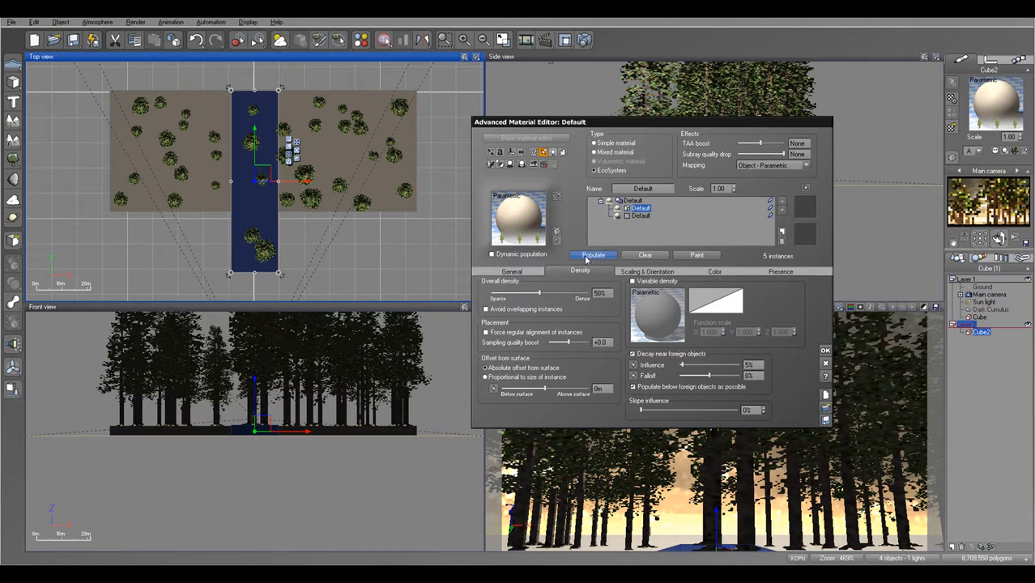
pyautogui.click(824, 350)
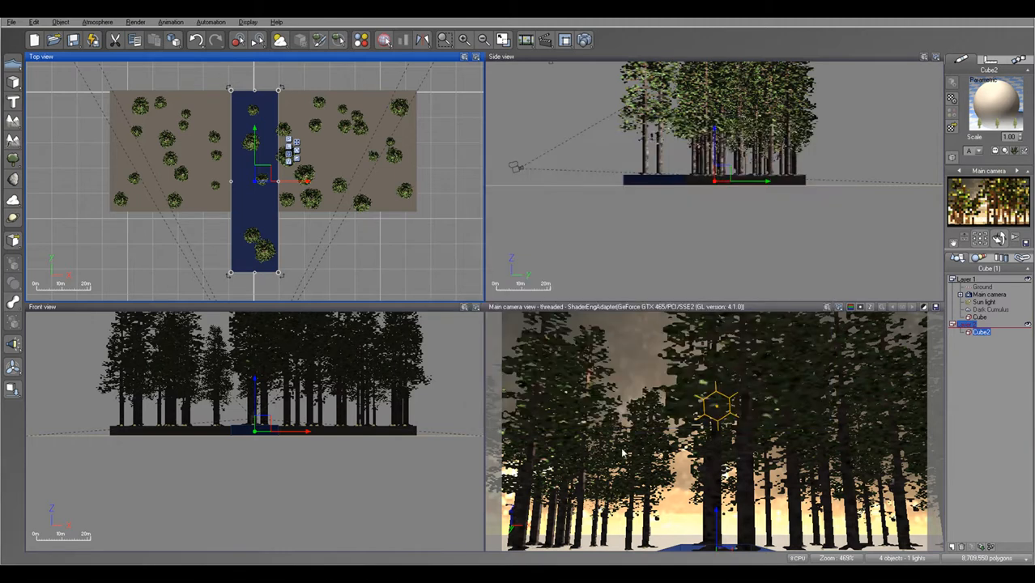
# Reposition the main camera in front of the pines at a height of 5.88 m, render the forest and accept the post-render options.
pyautogui.click(988, 294)
pyautogui.moveTo(740, 175); pyautogui.dragTo(744, 178)
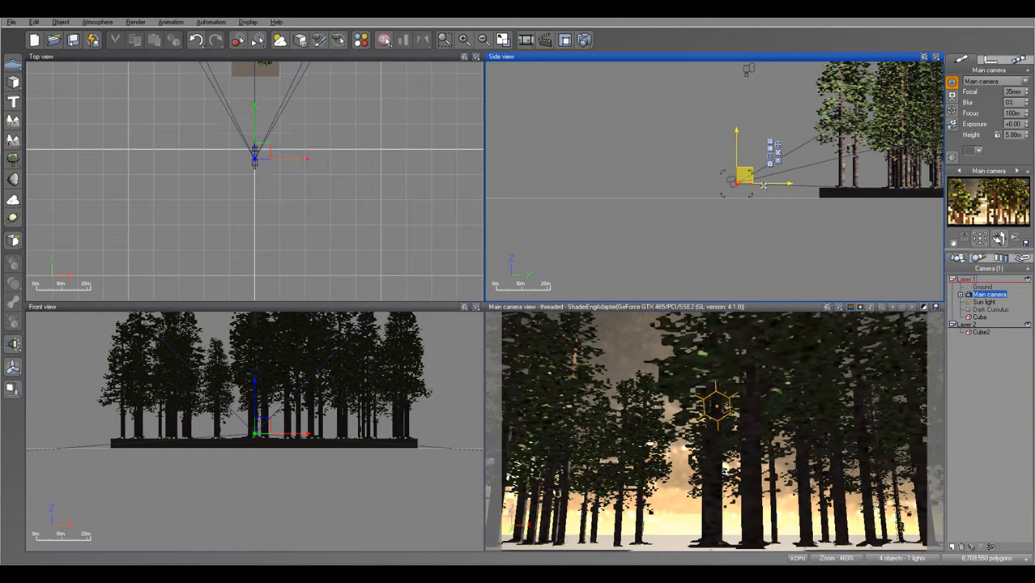
pyautogui.moveTo(997, 238); pyautogui.dragTo(999, 240)
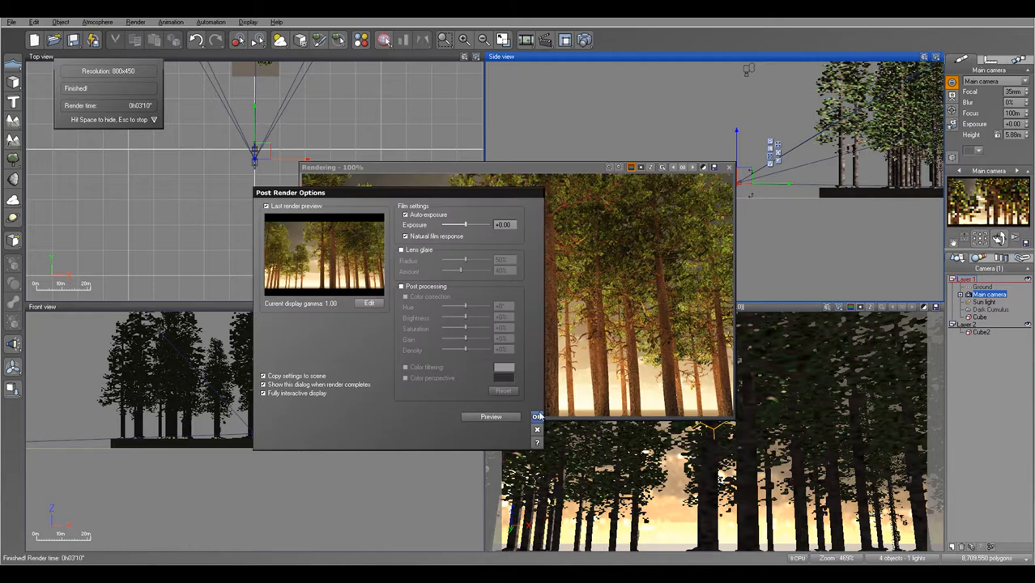
pyautogui.click(537, 417)
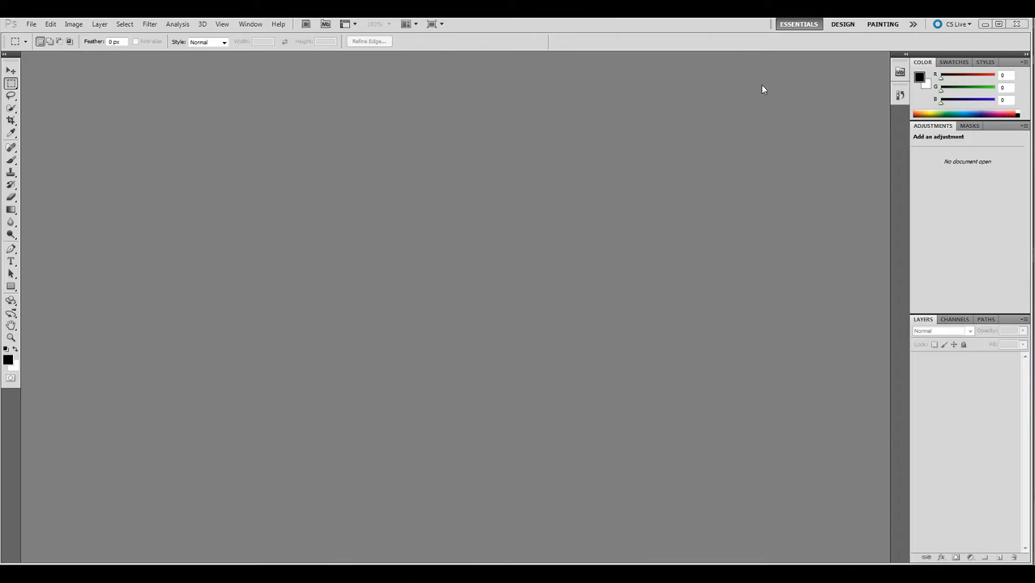
# Switch to Photoshop and open the Multipass PSD from the tutorials folder.
pyautogui.click(31, 23)
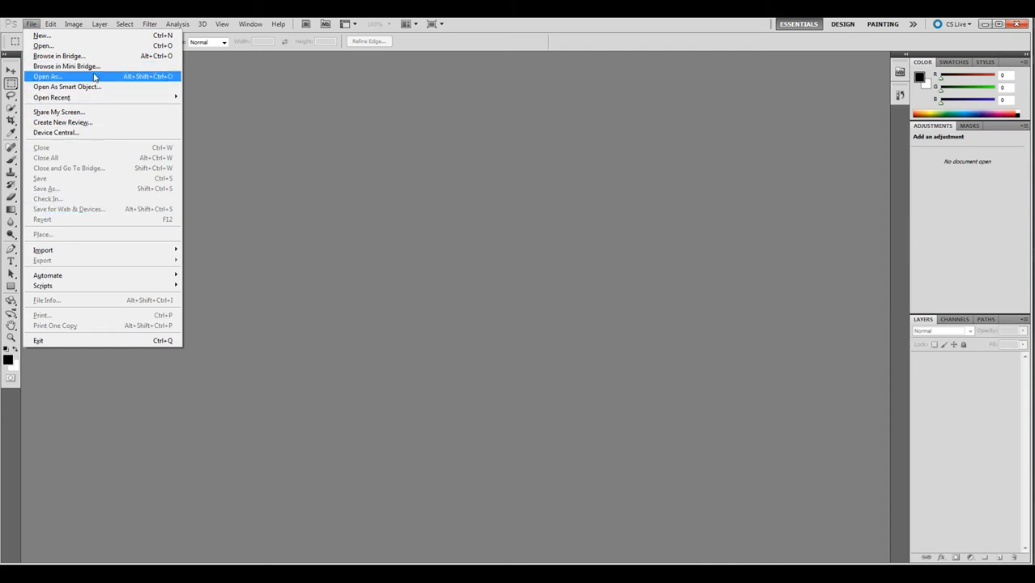
pyautogui.click(44, 45)
pyautogui.click(450, 158)
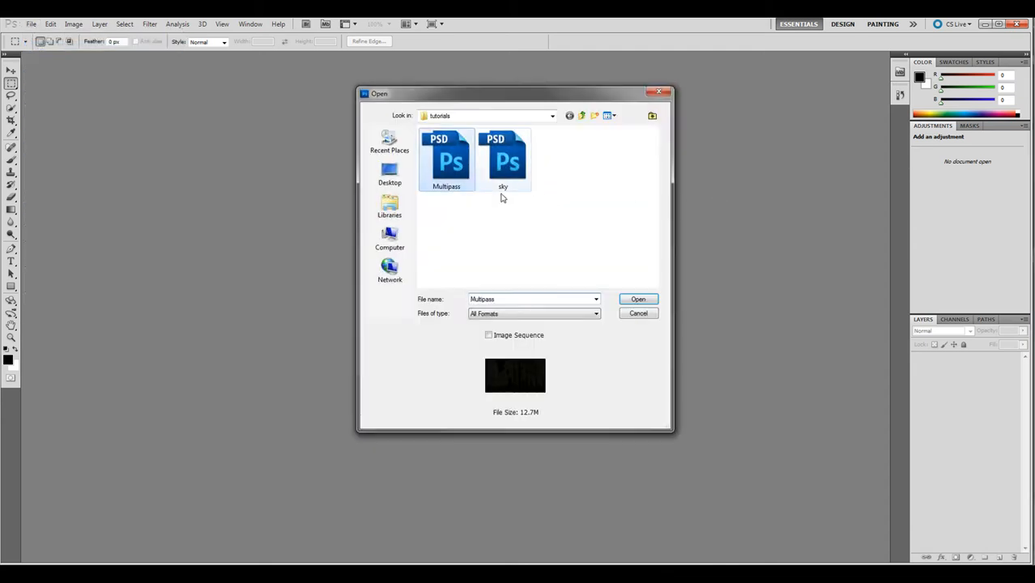
pyautogui.click(646, 301)
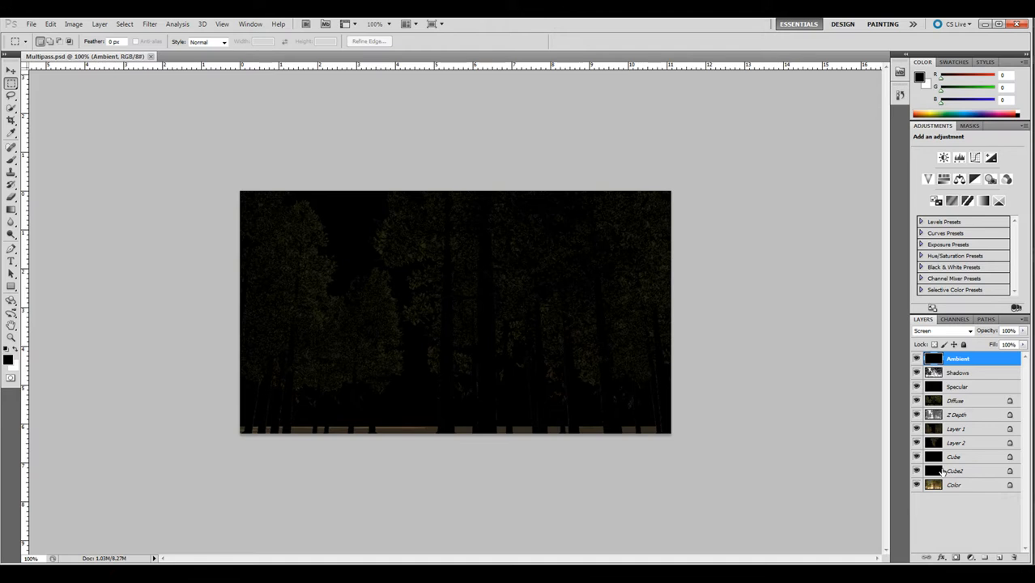
# Hide every render pass and mask layer above Color, from Ambient down to Cube2, and make the Color layer active.
pyautogui.click(916, 359)
pyautogui.moveTo(918, 374); pyautogui.dragTo(916, 433)
pyautogui.click(916, 430)
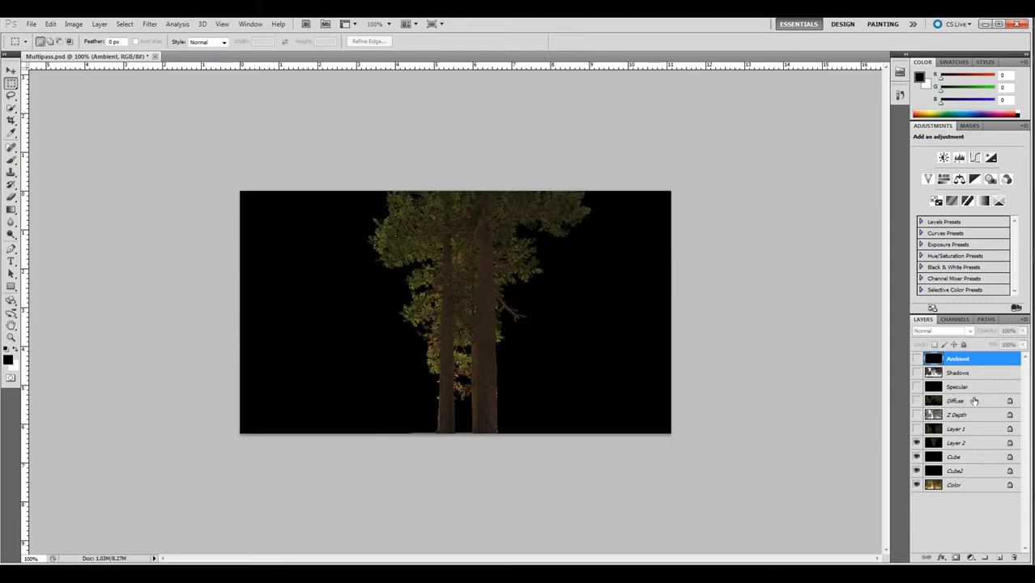
pyautogui.moveTo(918, 442); pyautogui.dragTo(916, 473)
pyautogui.click(972, 485)
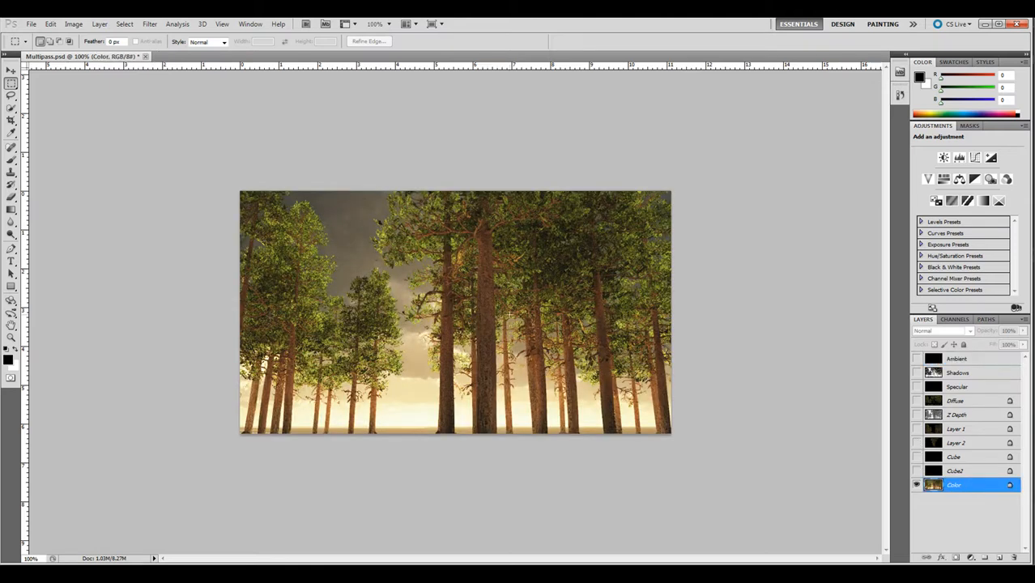
# Examine the document's layer and object mask channels, toggle the Cube channel's visibility on and off, and return to the layer list.
pyautogui.click(955, 319)
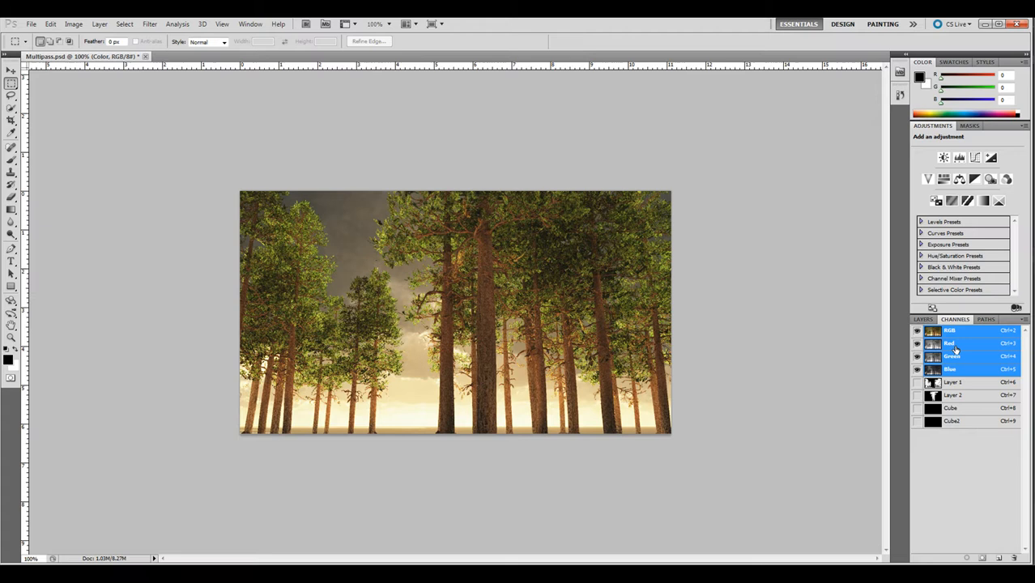
pyautogui.click(917, 408)
pyautogui.click(917, 408)
pyautogui.click(922, 321)
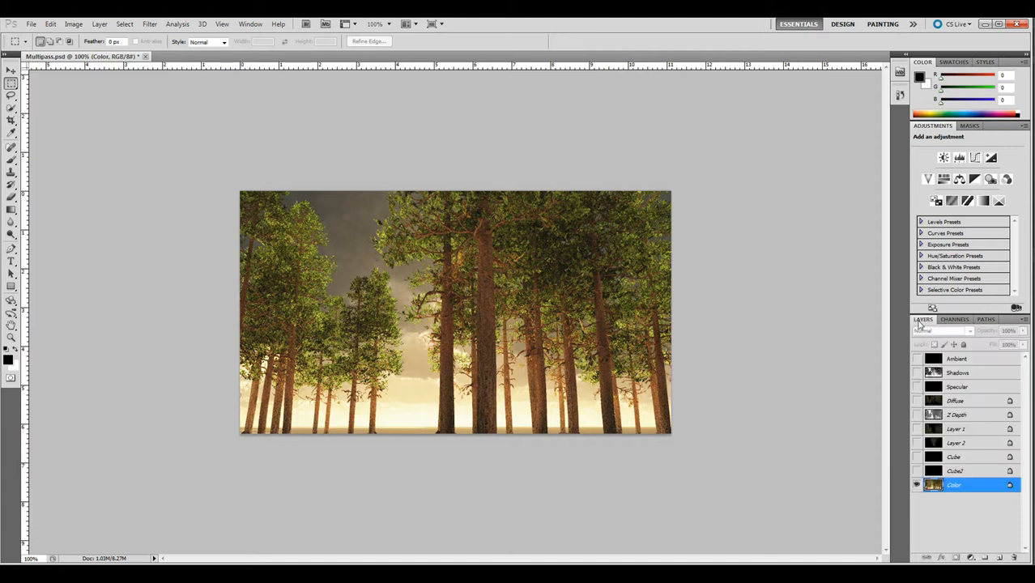
# Add a new layer directly above Color and fill it with the Clouds render filter.
pyautogui.click(998, 558)
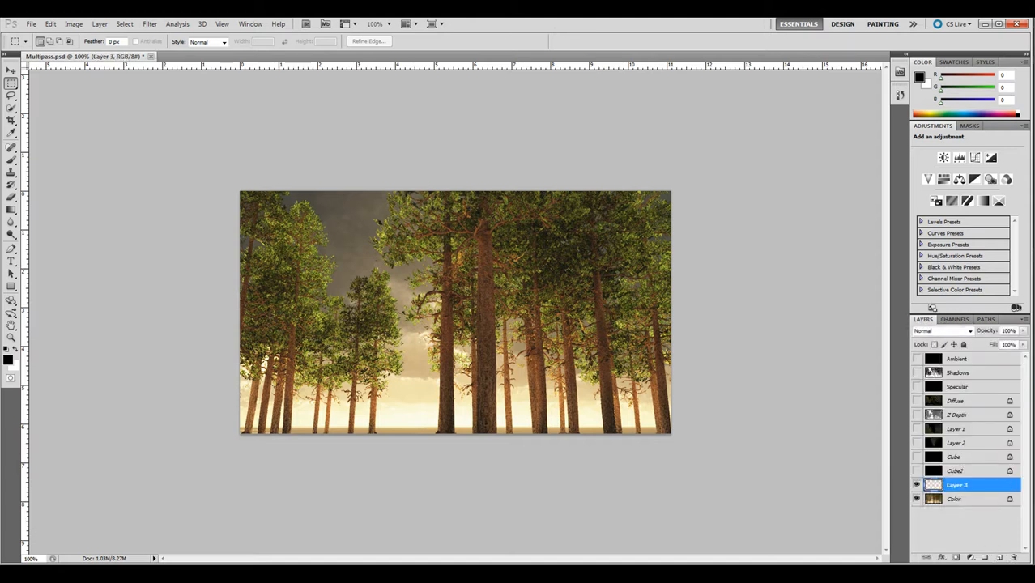
pyautogui.click(150, 24)
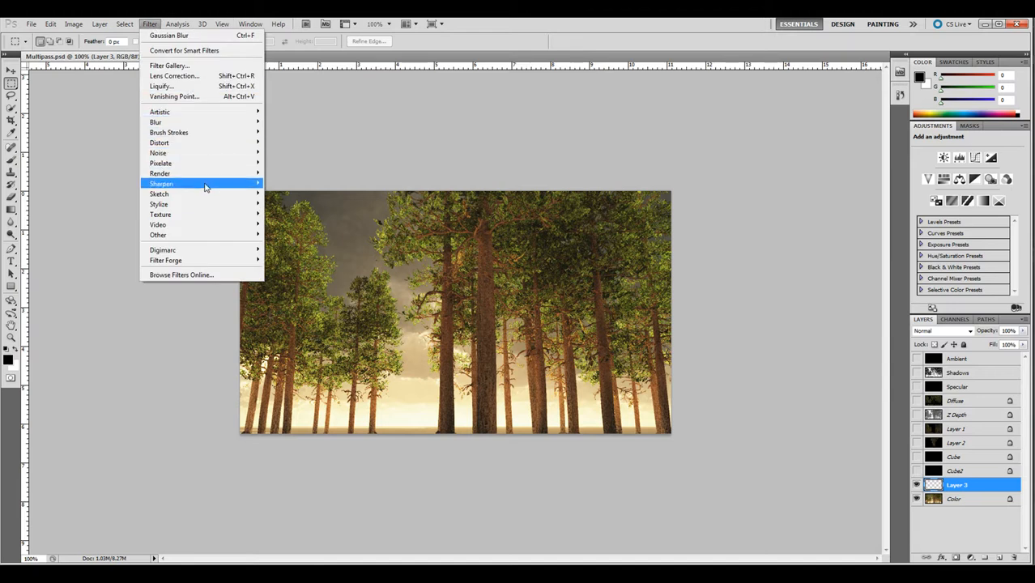
pyautogui.moveTo(206, 188)
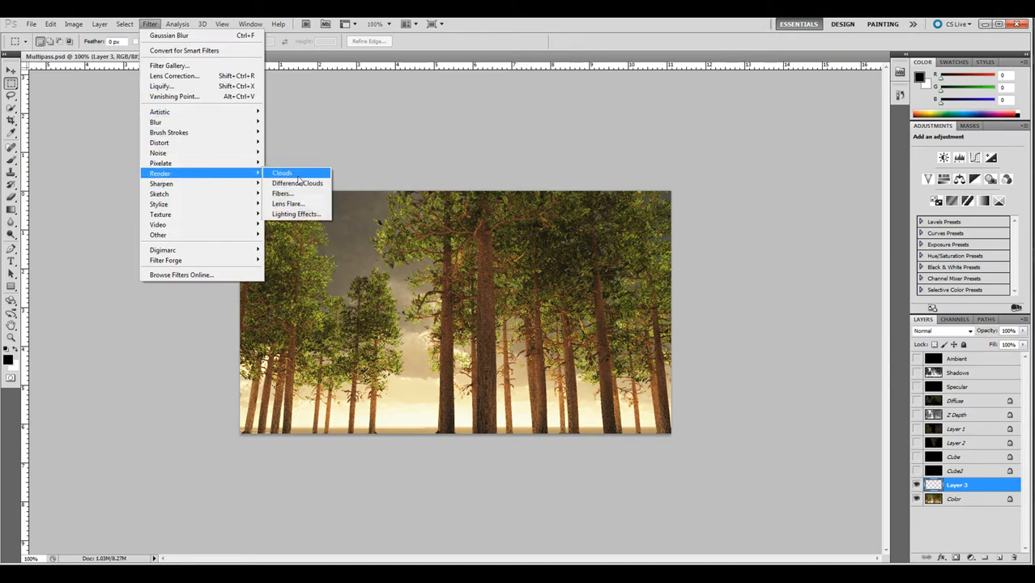
pyautogui.click(298, 175)
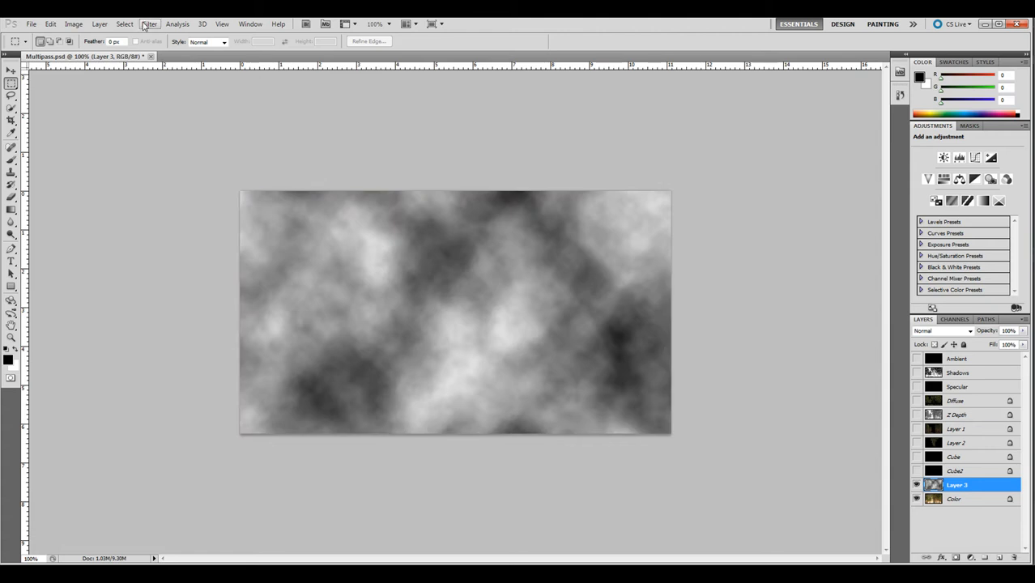
# Apply Difference Clouds to the cloud layer and repeat the filter over a dozen times to build dense, veined detail.
pyautogui.click(150, 23)
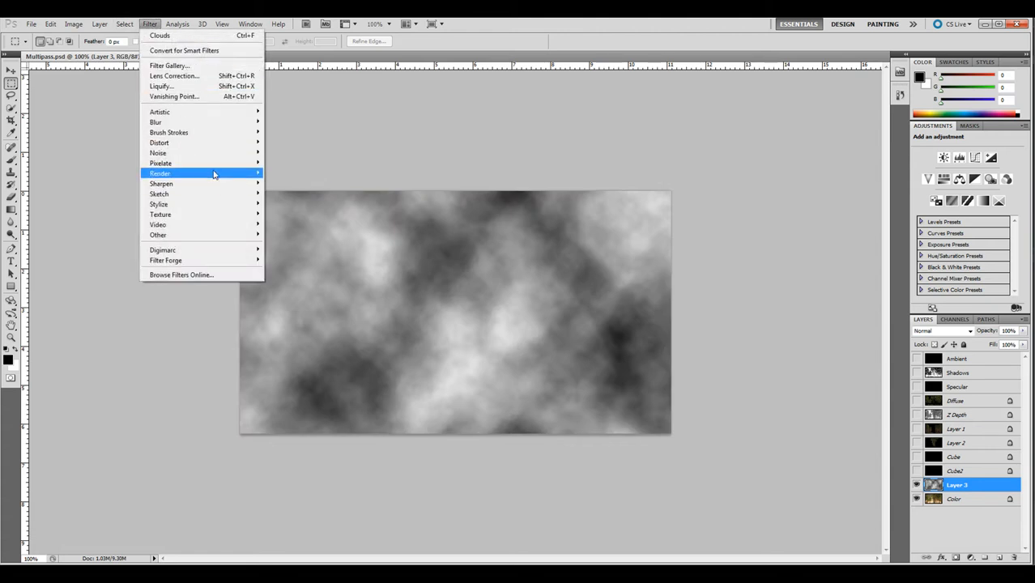
pyautogui.moveTo(217, 174)
pyautogui.click(314, 185)
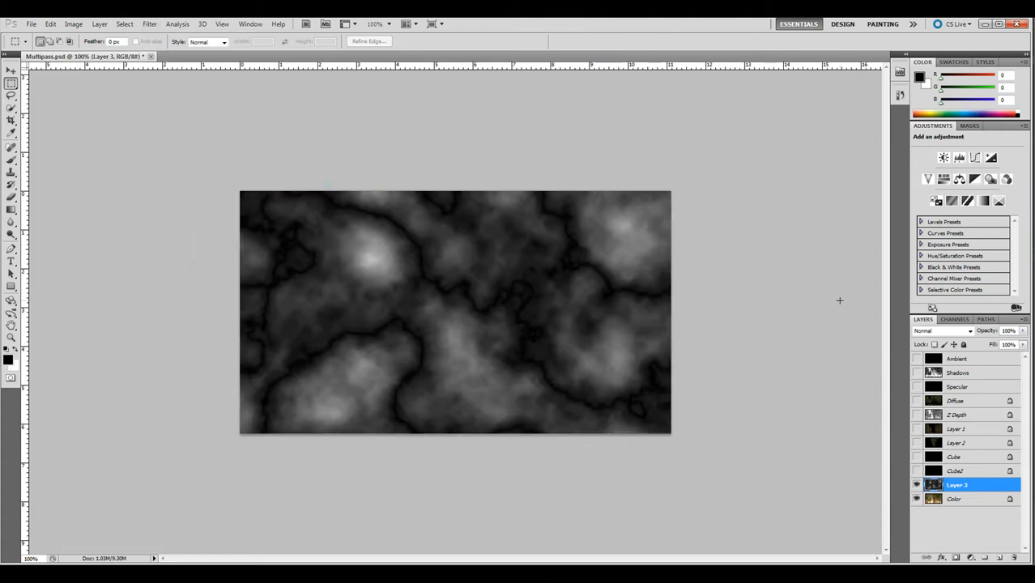
pyautogui.hotkey('ctrl', 'f')
pyautogui.hotkey('ctrl', 'f')
pyautogui.hotkey('ctrl', 'f')
pyautogui.hotkey('ctrl', 'f')
pyautogui.hotkey('ctrl', 'f')
pyautogui.hotkey('ctrl', 'f')
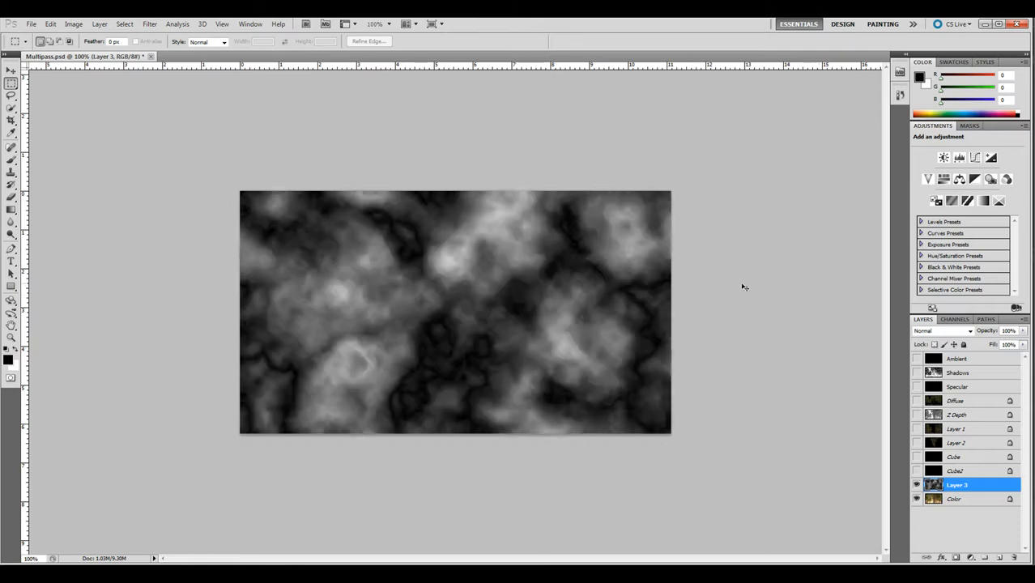
pyautogui.hotkey('ctrl', 'f')
pyautogui.hotkey('ctrl', 'f')
pyautogui.hotkey('ctrl', 'f')
pyautogui.hotkey('ctrl', 'f')
pyautogui.hotkey('ctrl', 'f')
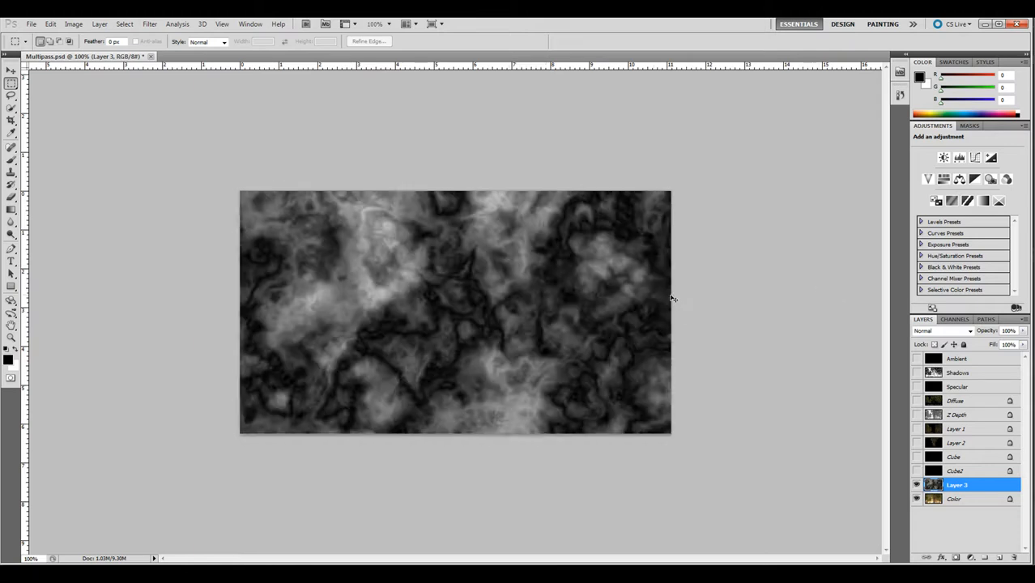
pyautogui.hotkey('ctrl', 'f')
pyautogui.hotkey('ctrl', 'f')
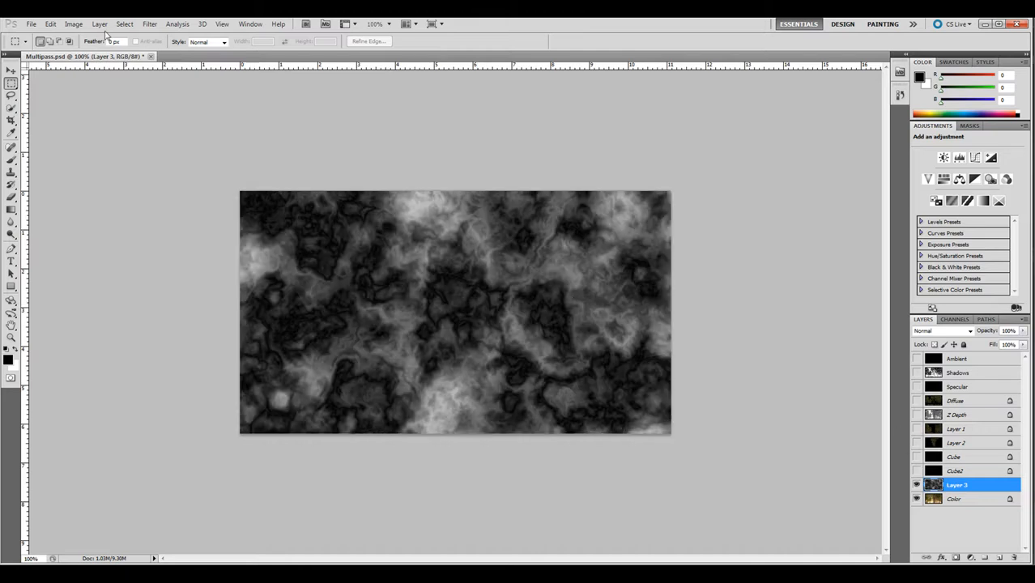
# Apply a Best-quality Zoom Radial Blur to the cloud layer with an increased amount and the blur center moved toward the lower middle.
pyautogui.click(150, 24)
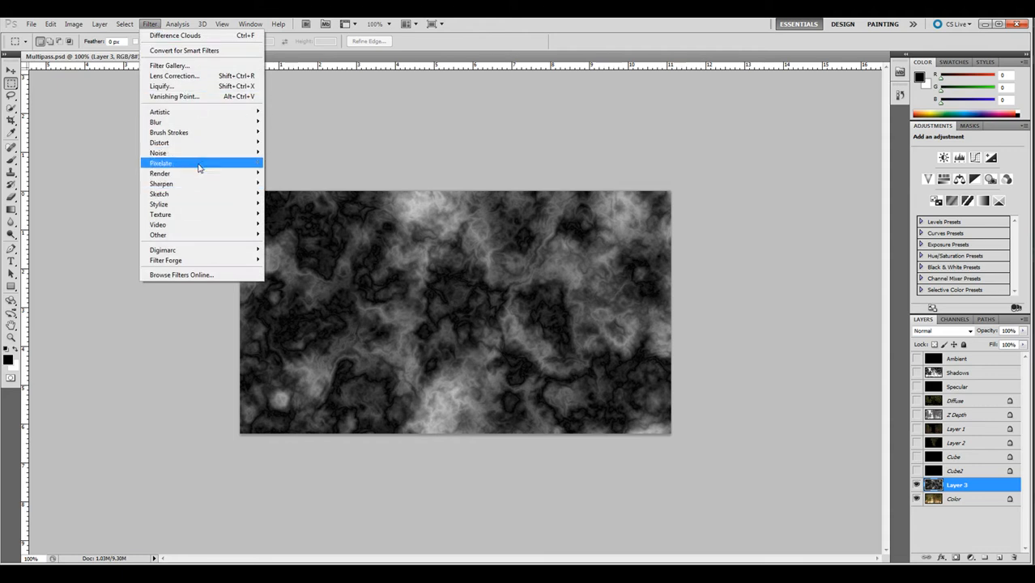
pyautogui.moveTo(204, 126)
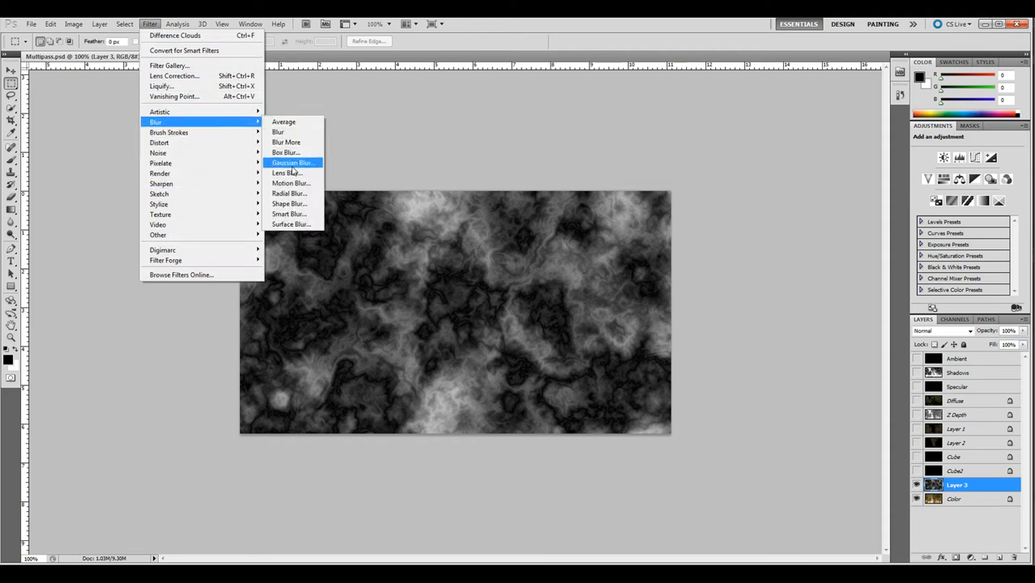
pyautogui.click(289, 194)
pyautogui.moveTo(726, 212); pyautogui.dragTo(725, 232)
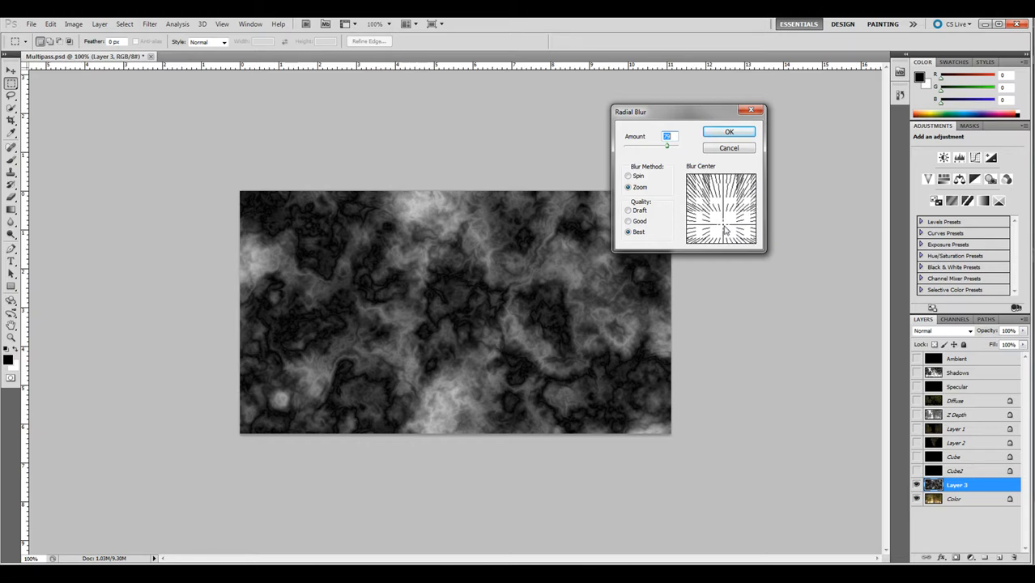
pyautogui.moveTo(667, 146); pyautogui.dragTo(673, 145)
pyautogui.click(730, 131)
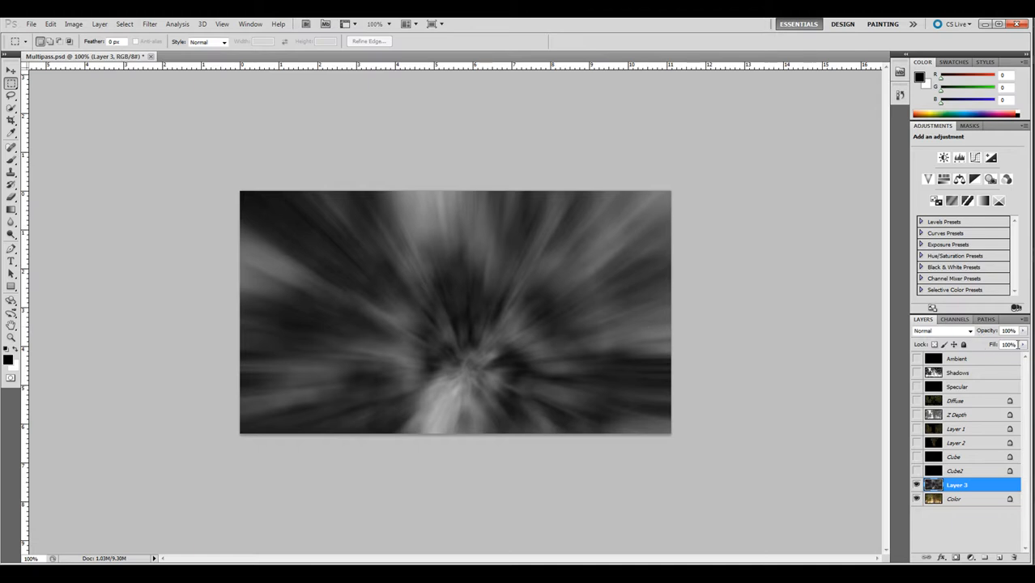
# Try the Overlay blend mode on the blurred cloud layer, and settle on Screen instead.
pyautogui.click(970, 331)
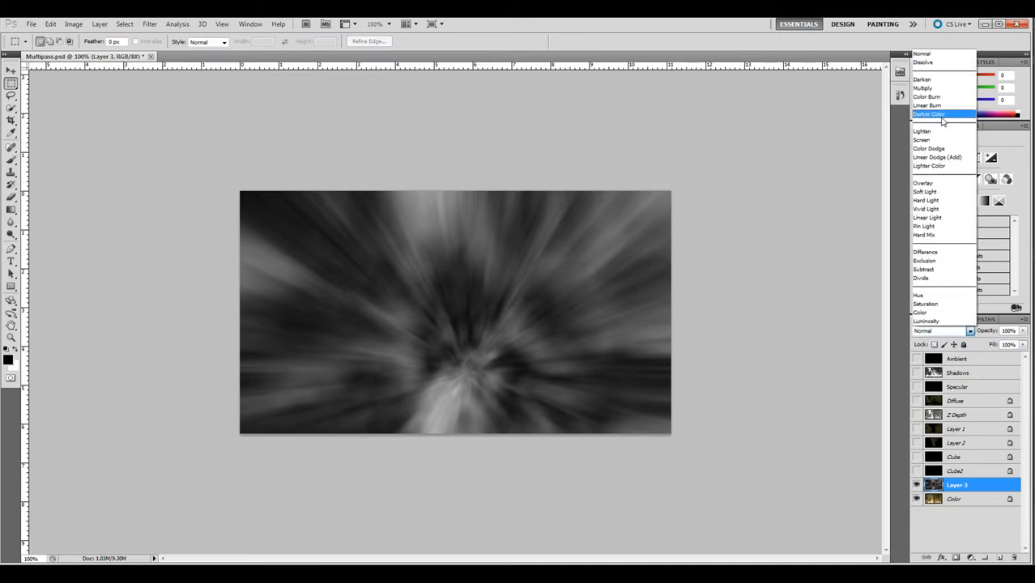
pyautogui.click(925, 183)
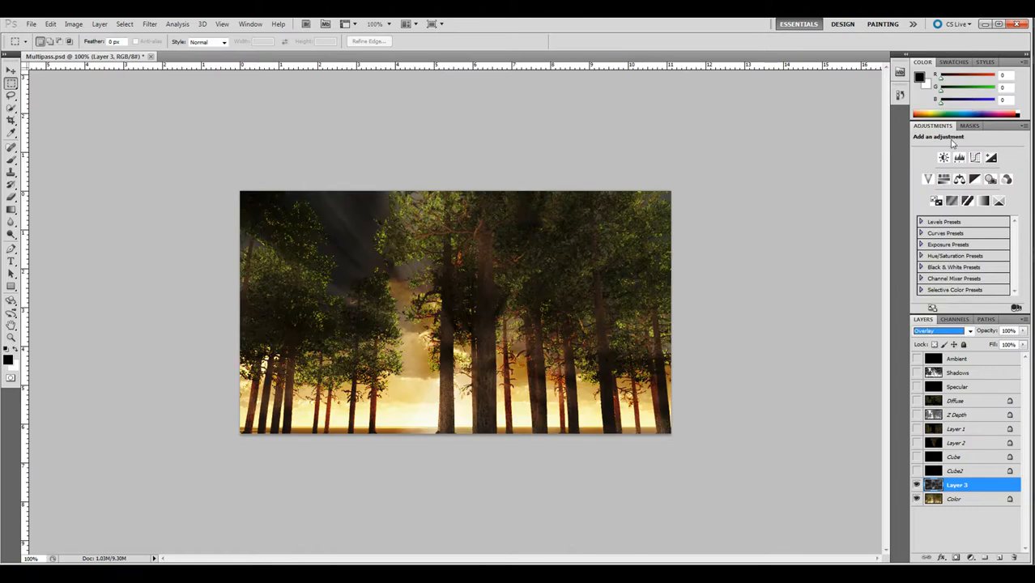
pyautogui.click(954, 330)
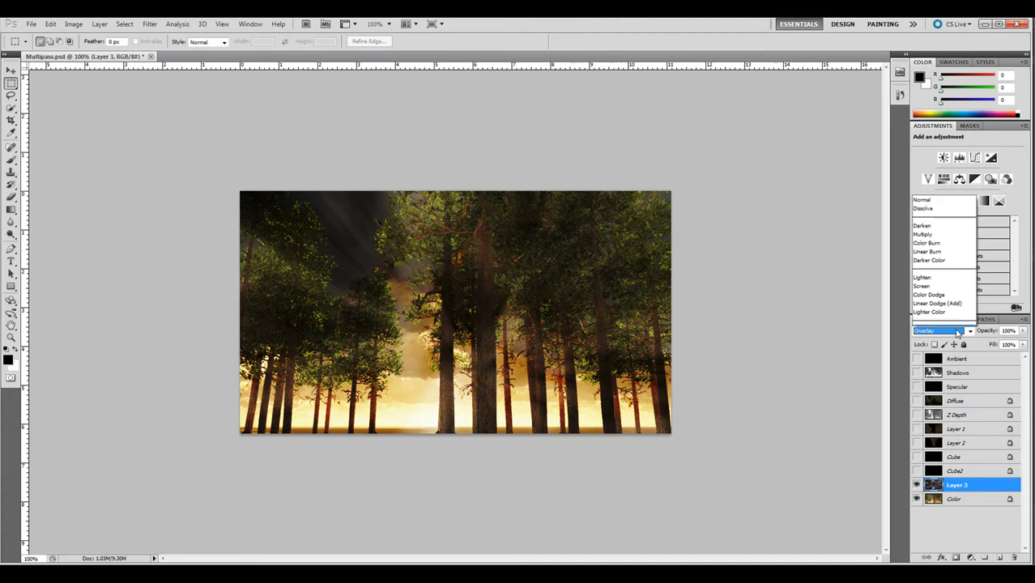
pyautogui.click(950, 140)
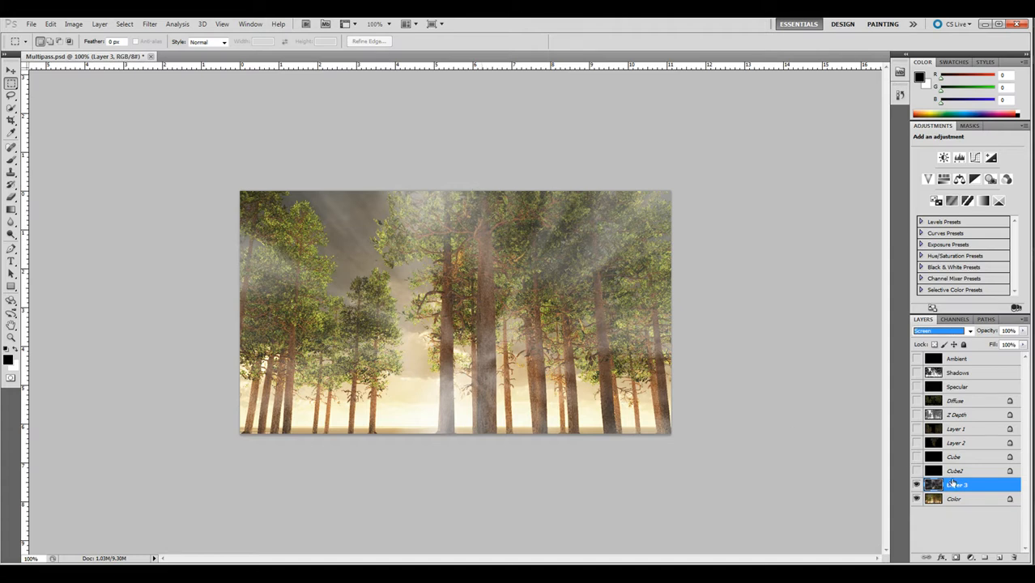
# Mask the foreground trees out of the cloud layer using the inverted selection of the Layer 2 channel.
pyautogui.click(955, 320)
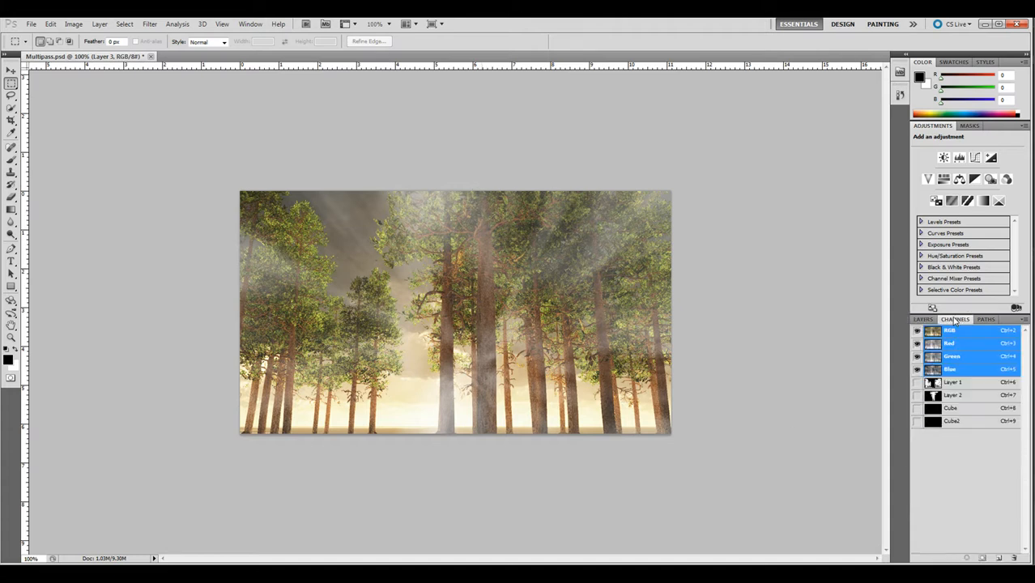
pyautogui.keyDown('ctrl'); pyautogui.click(934, 384); pyautogui.keyUp('ctrl')
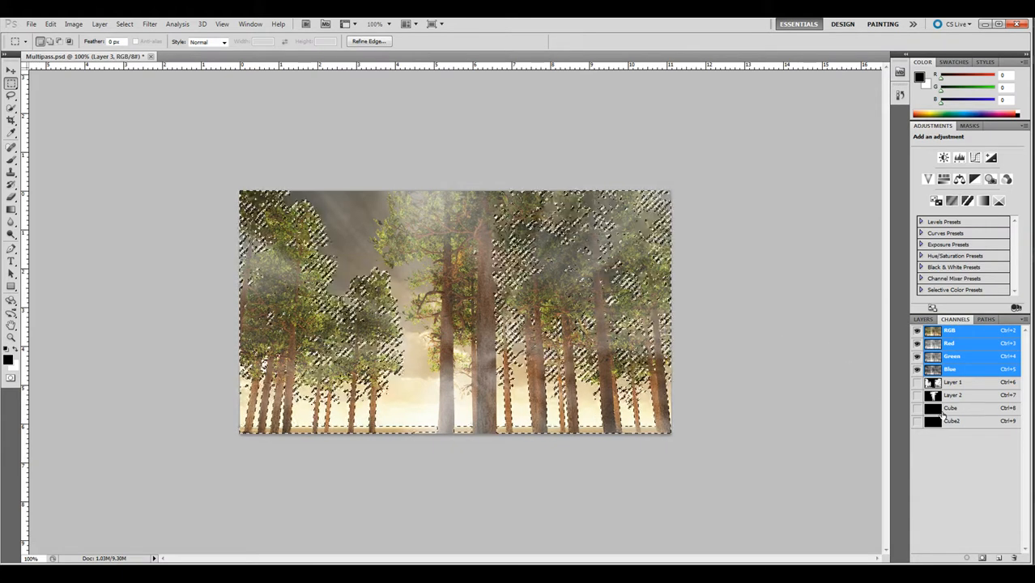
pyautogui.keyDown('ctrl'); pyautogui.click(934, 410); pyautogui.keyUp('ctrl')
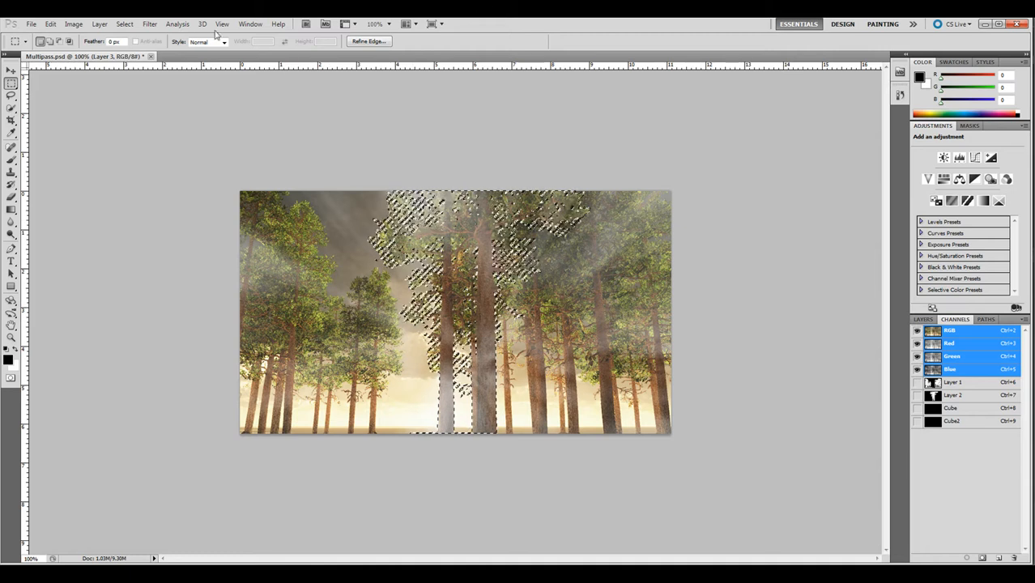
pyautogui.click(125, 24)
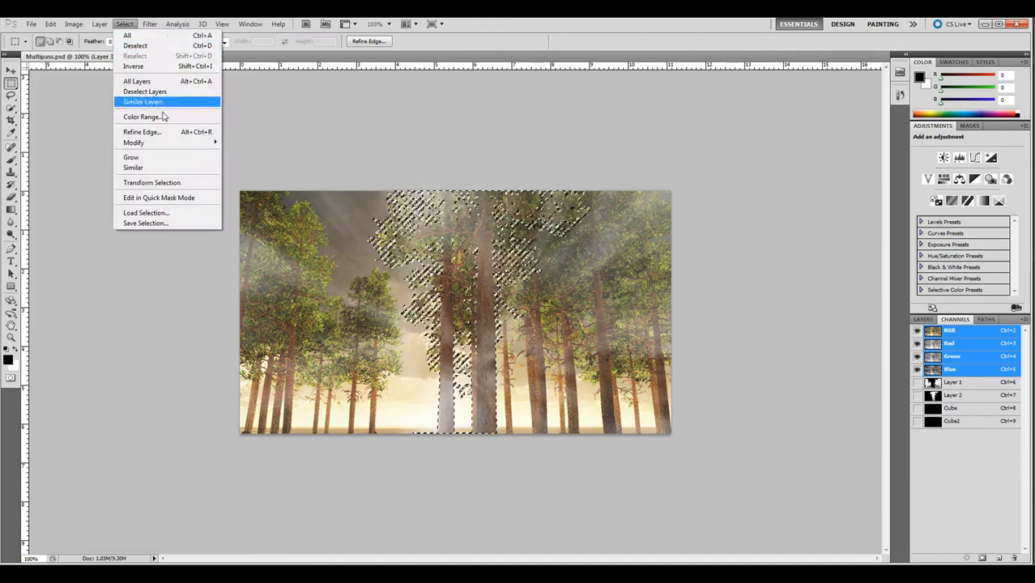
pyautogui.click(132, 66)
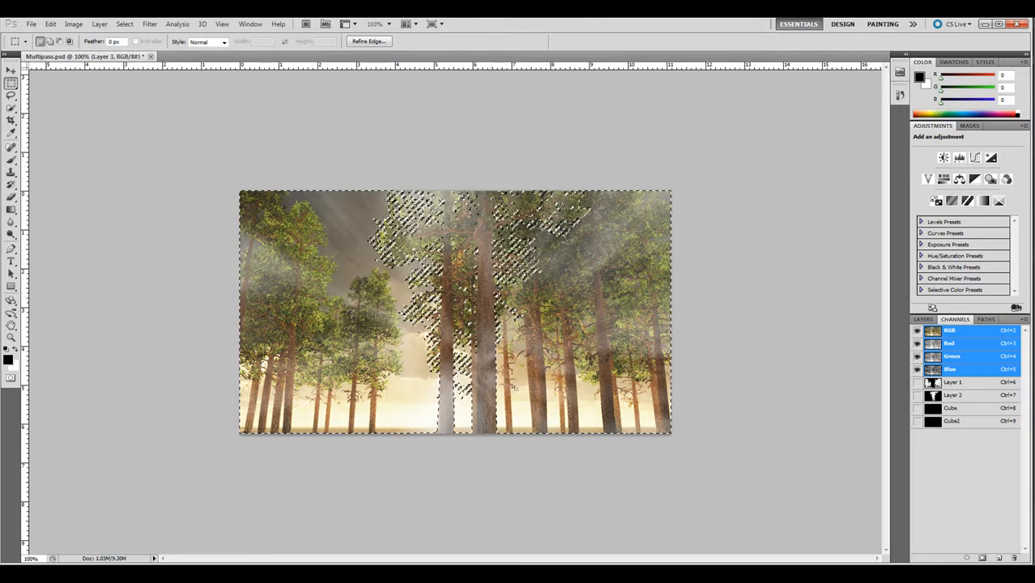
pyautogui.click(923, 319)
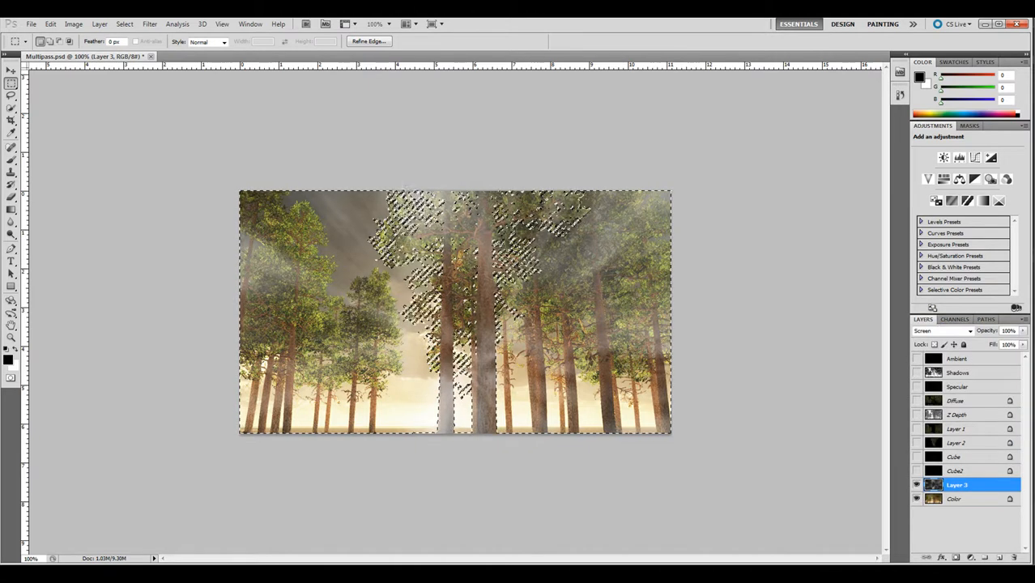
pyautogui.click(956, 557)
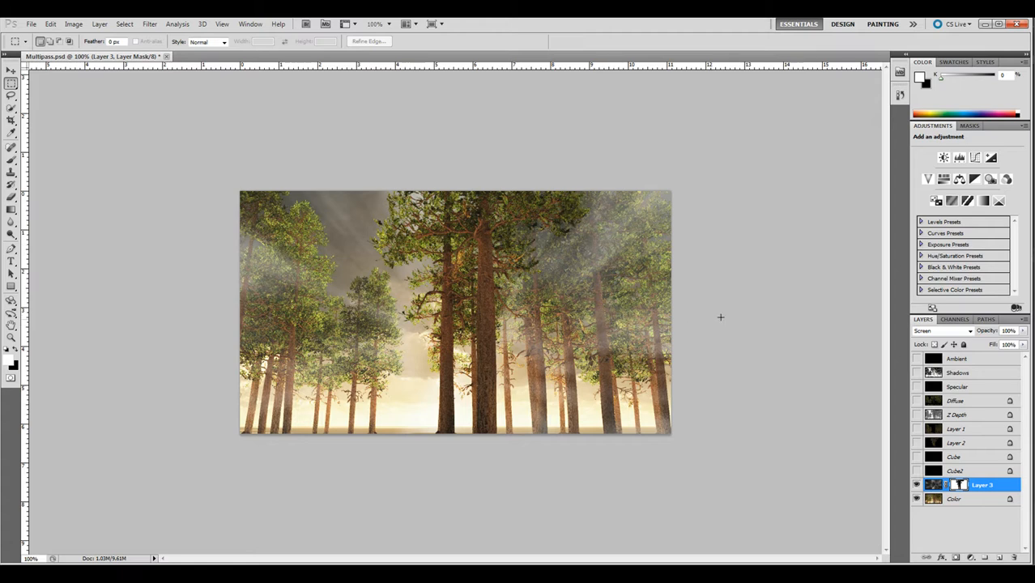
pyautogui.click(956, 320)
pyautogui.keyDown('ctrl'); pyautogui.click(933, 383); pyautogui.keyUp('ctrl')
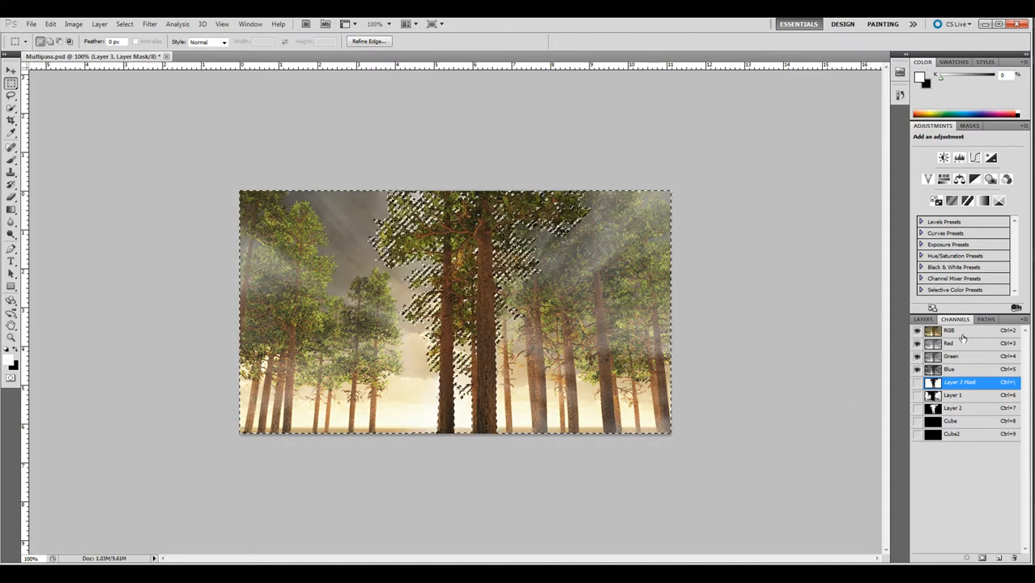
pyautogui.click(922, 320)
pyautogui.click(951, 500)
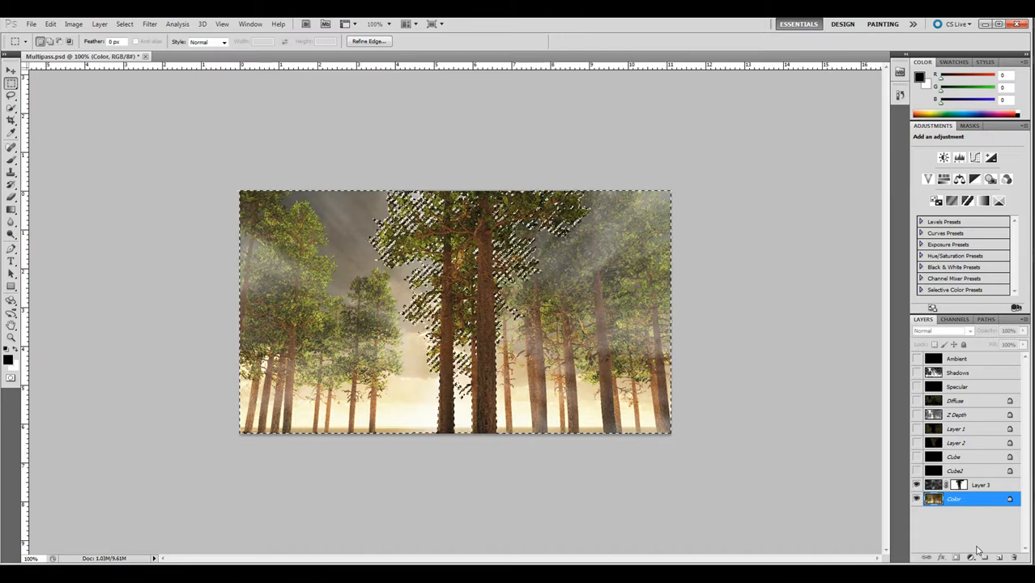
pyautogui.hotkey('ctrl', 'j')
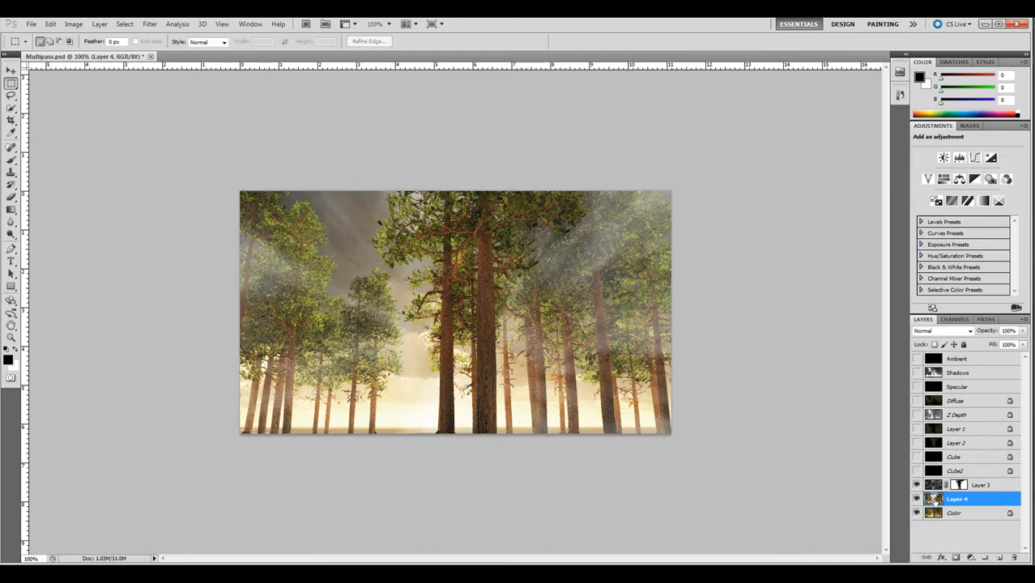
pyautogui.click(916, 513)
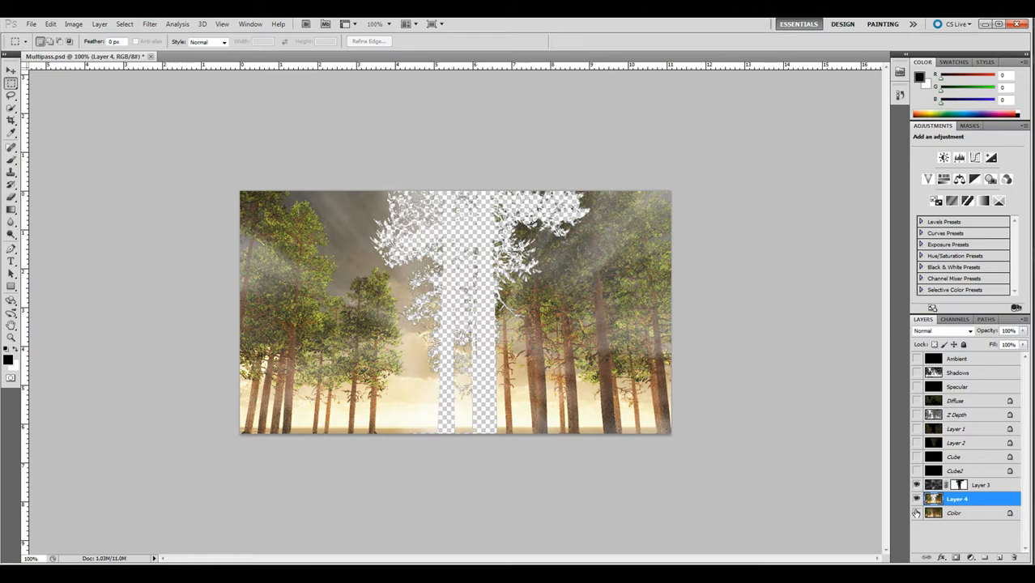
pyautogui.click(916, 512)
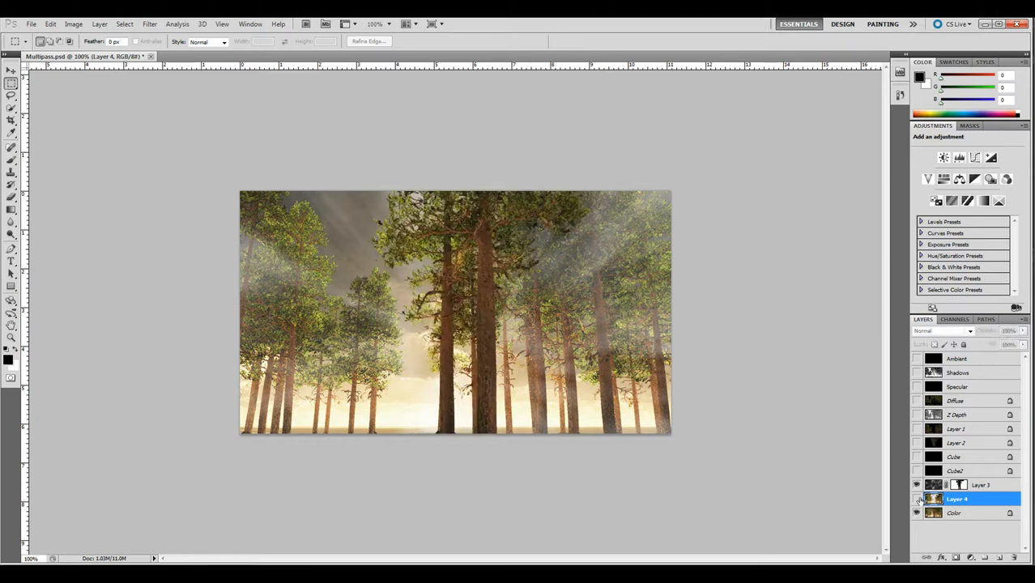
pyautogui.click(1014, 558)
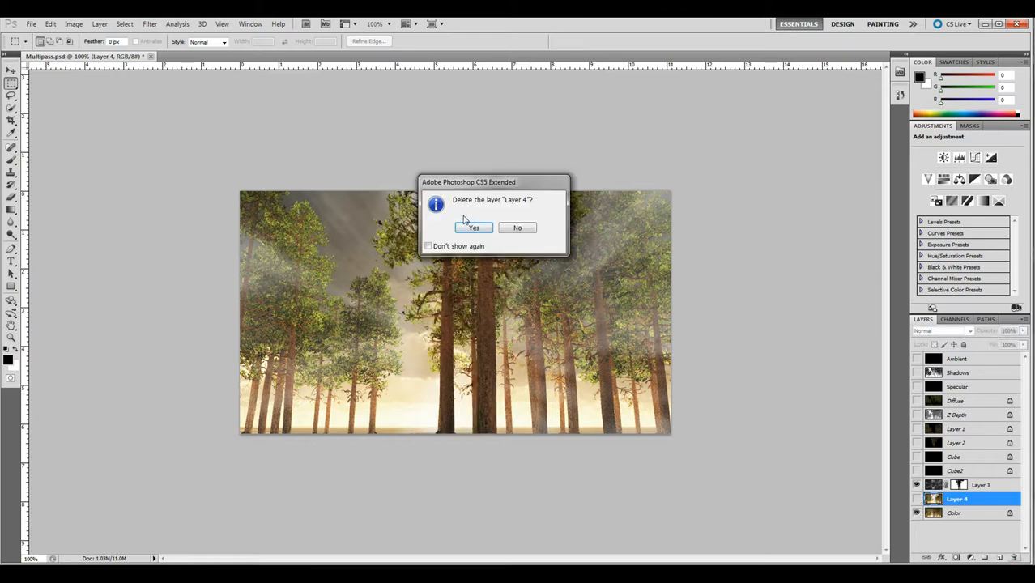
pyautogui.click(475, 229)
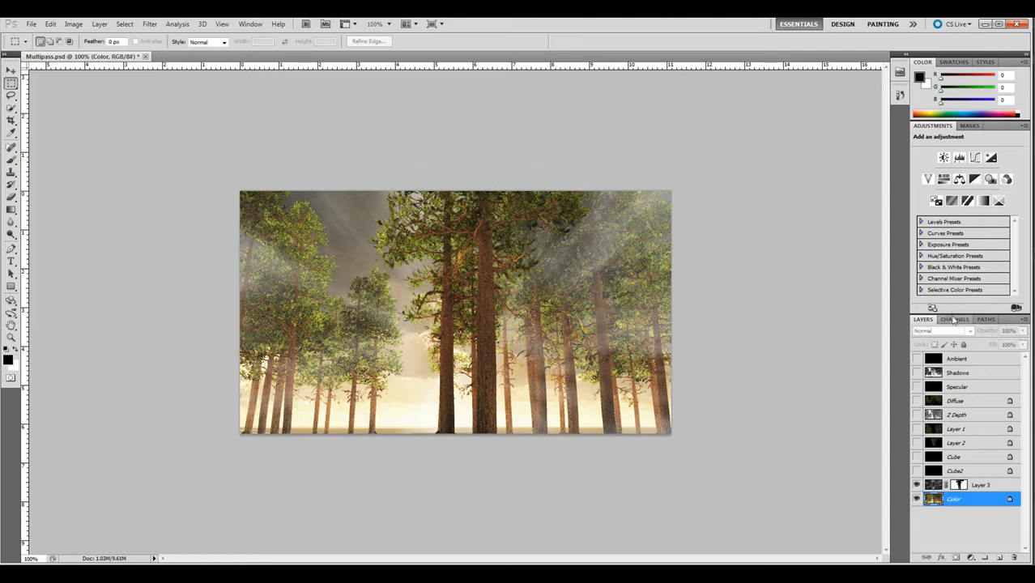
# Copy the foreground trees from Color to a new layer using the Layer 2 channel selection, and hide Color.
pyautogui.click(954, 320)
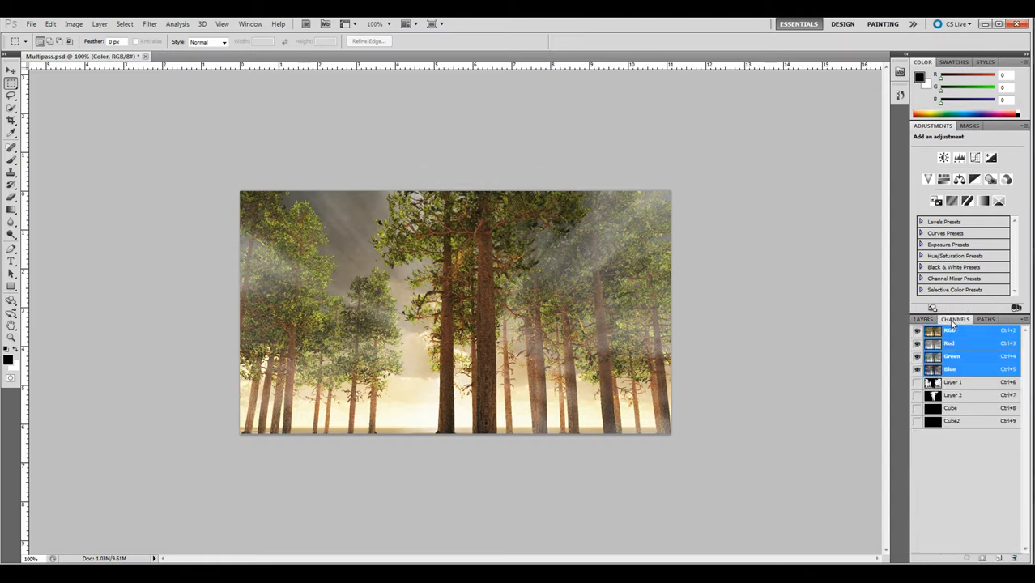
pyautogui.keyDown('ctrl'); pyautogui.click(936, 399); pyautogui.keyUp('ctrl')
pyautogui.press('F7')
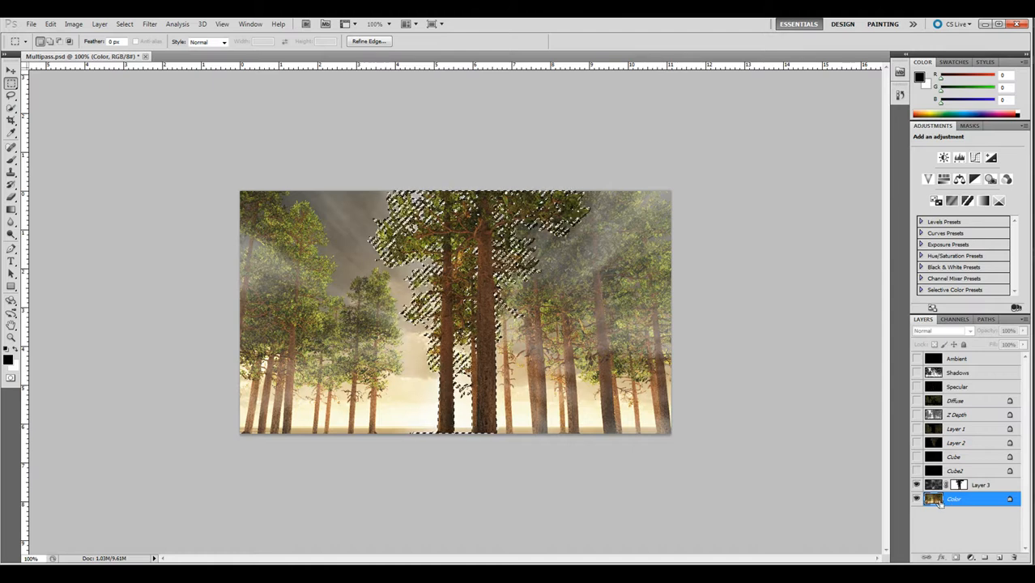
pyautogui.hotkey('ctrl', 'j')
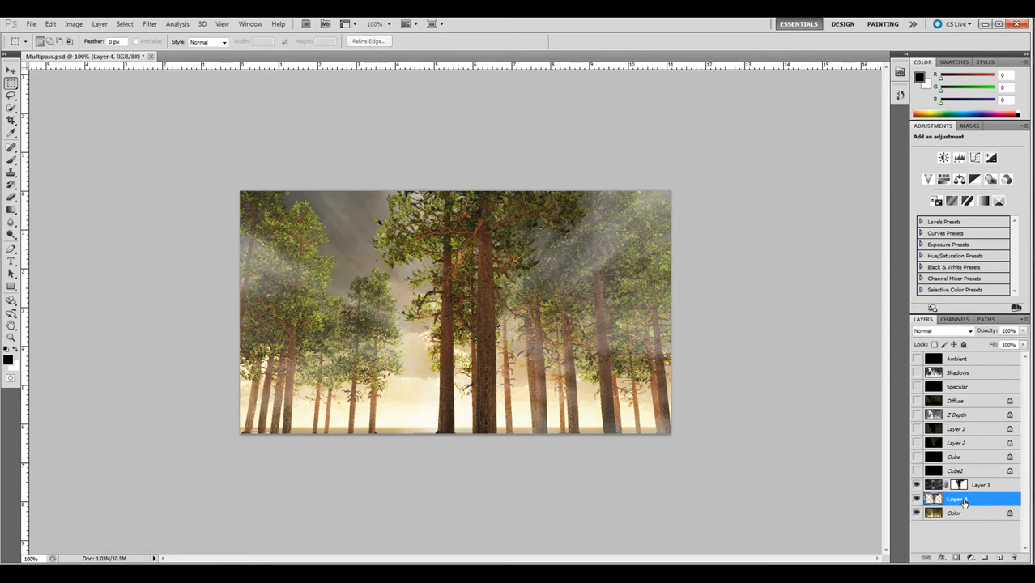
pyautogui.click(918, 513)
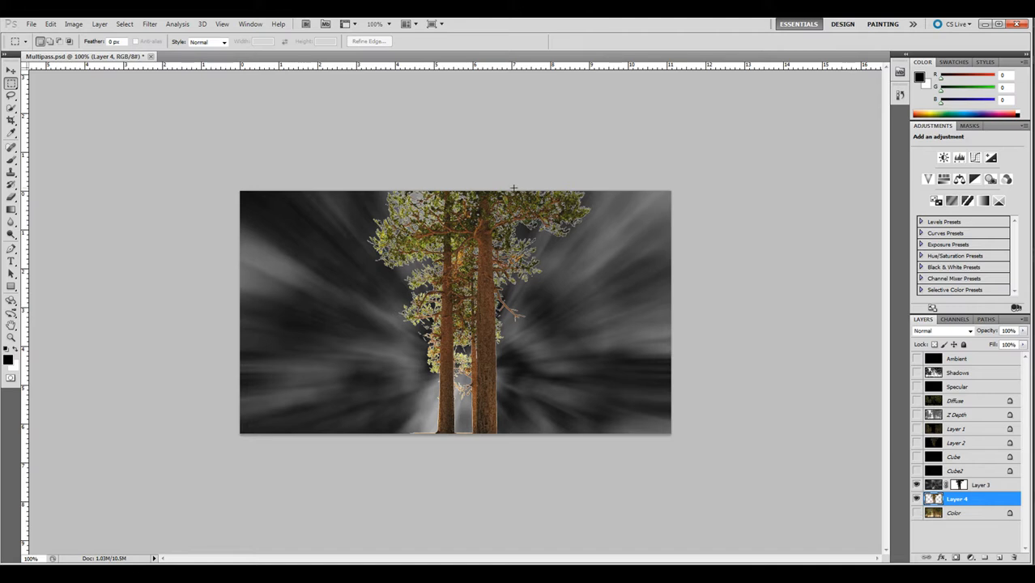
# Apply a Gaussian Blur with a radius of 1.6 pixels to the copied foreground trees.
pyautogui.click(150, 24)
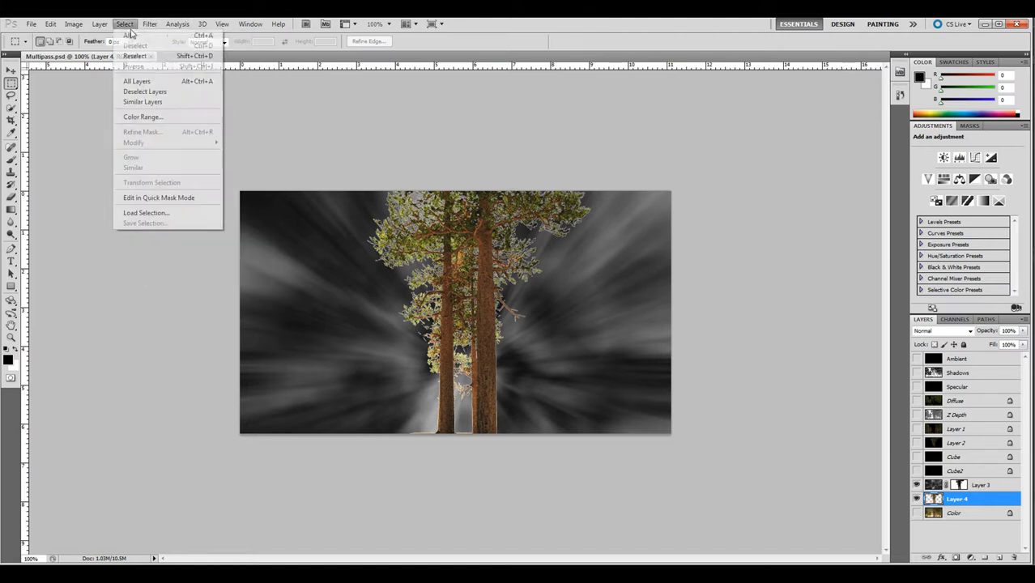
pyautogui.moveTo(150, 24)
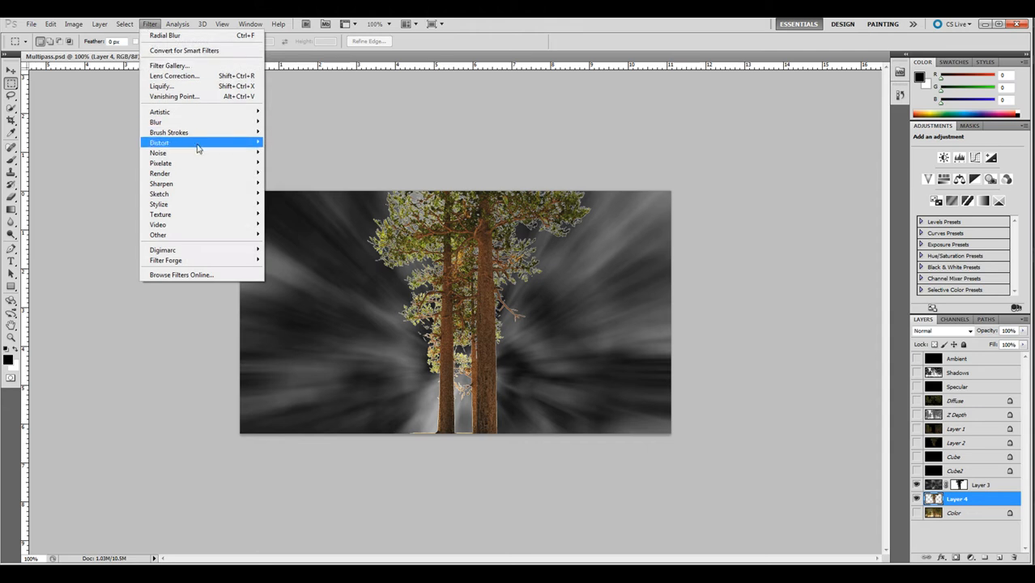
pyautogui.moveTo(195, 123)
pyautogui.click(296, 164)
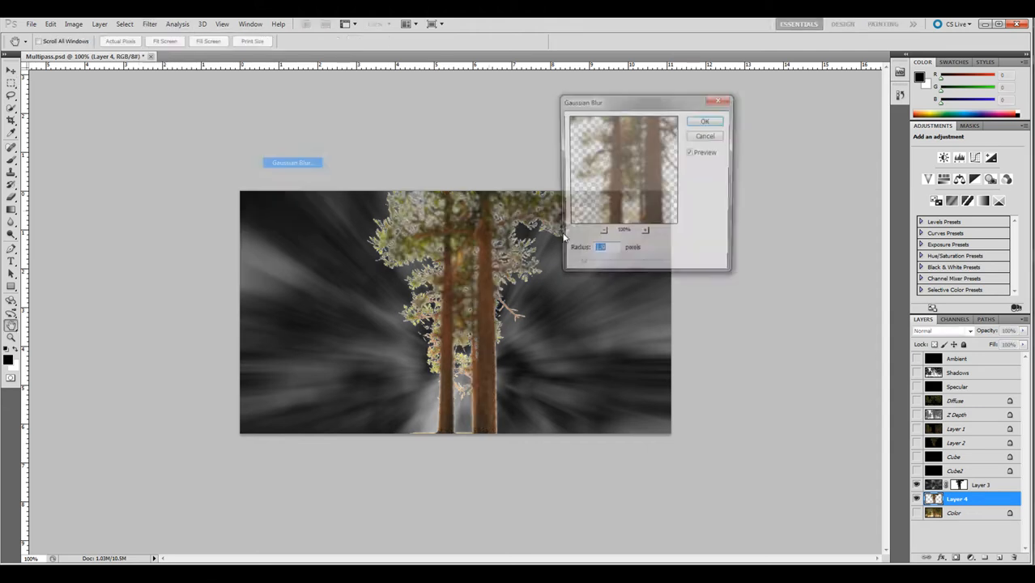
pyautogui.moveTo(591, 272); pyautogui.dragTo(583, 264)
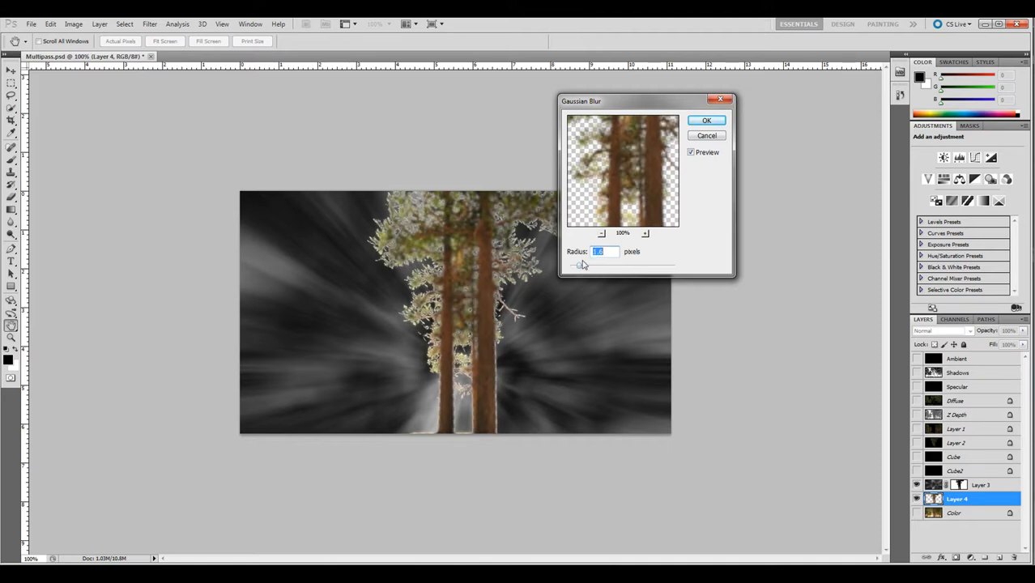
pyautogui.click(703, 122)
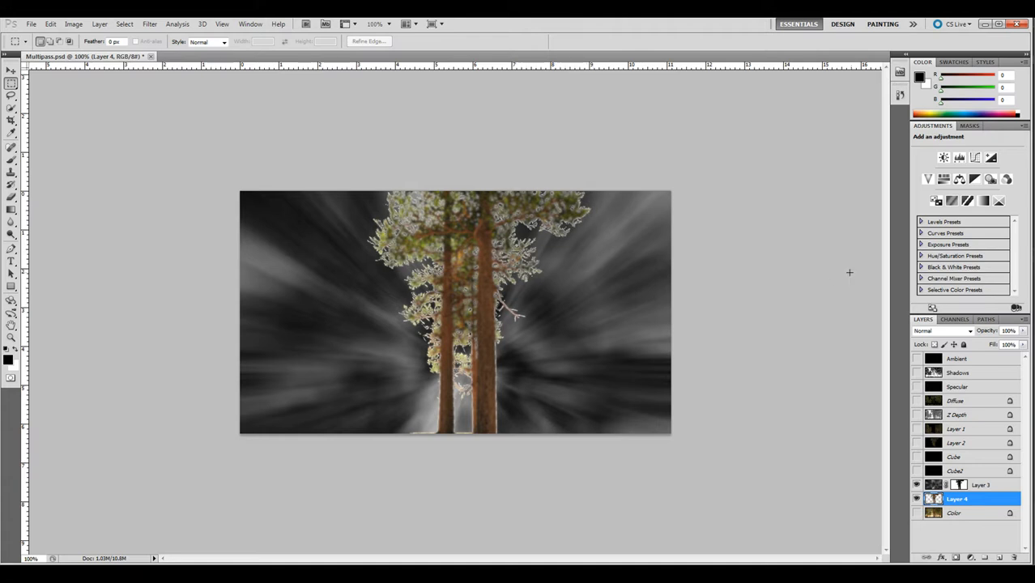
# Delete the Layer 2 channel's selection from the blurred tree copy, show the Color layer again, and deselect.
pyautogui.click(954, 319)
pyautogui.keyDown('ctrl'); pyautogui.click(933, 395); pyautogui.keyUp('ctrl')
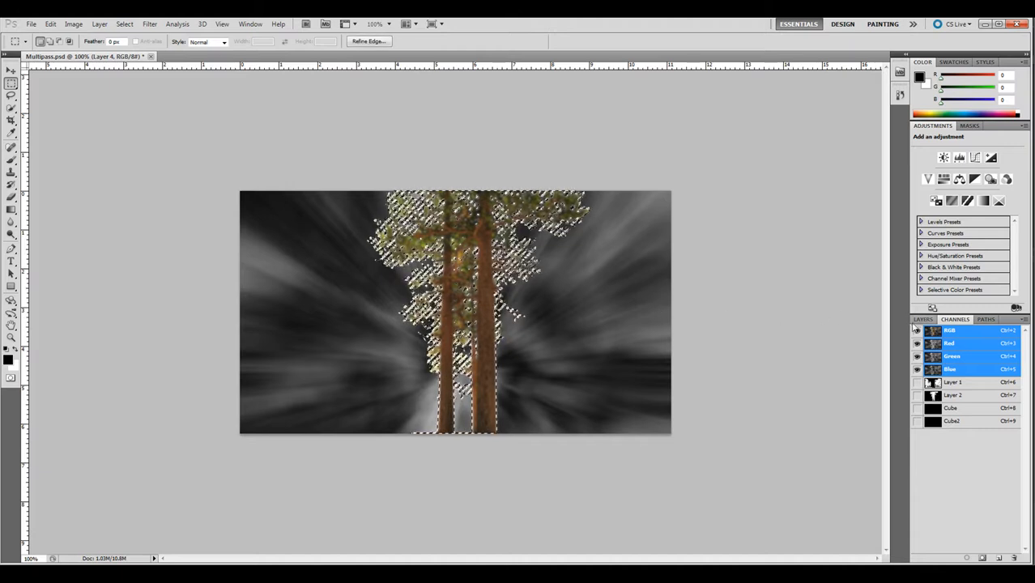
pyautogui.click(923, 319)
pyautogui.press('Delete')
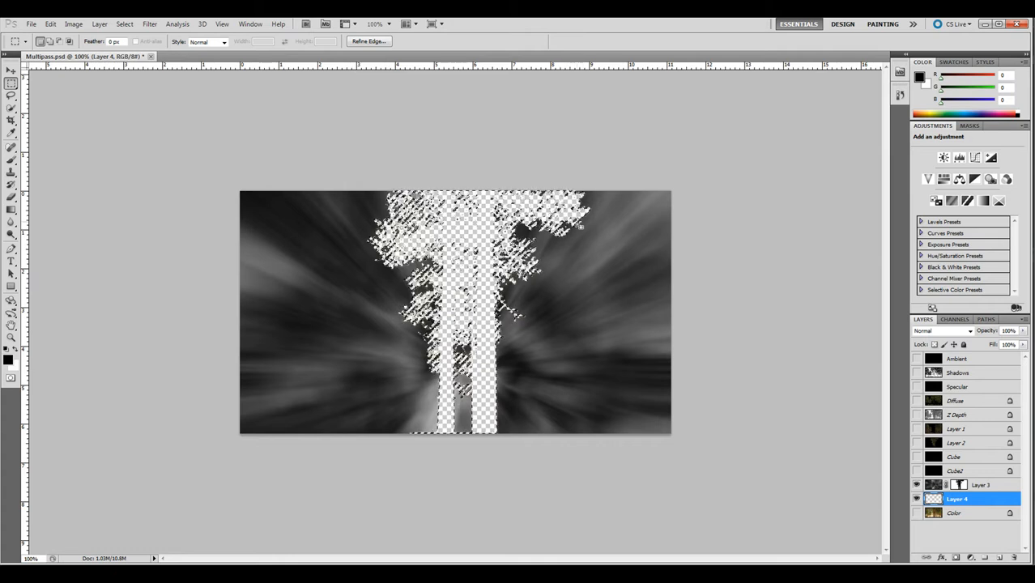
pyautogui.click(916, 513)
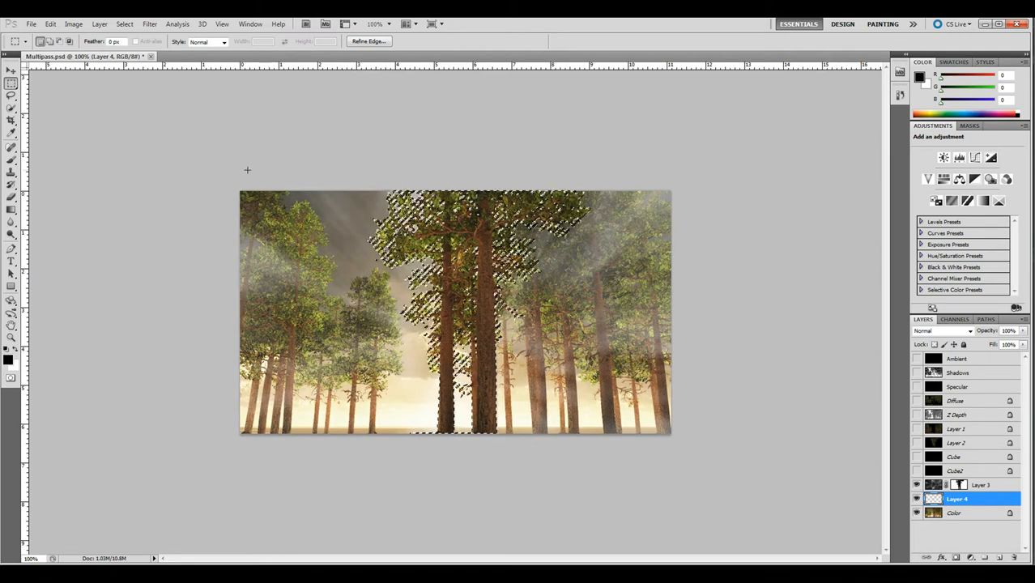
pyautogui.hotkey('ctrl', 'd')
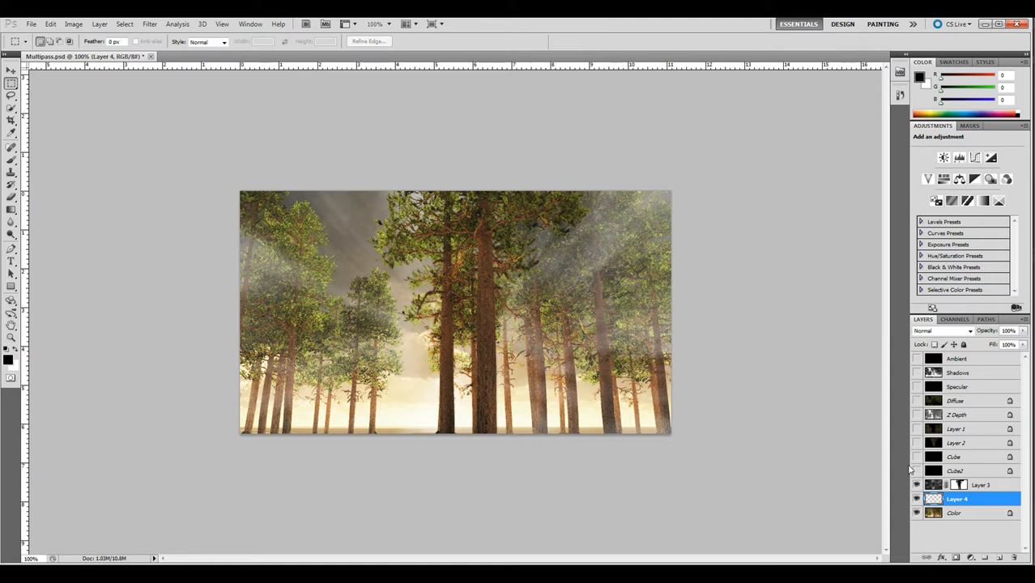
# Colorize the cloud layer, Layer 3, using Hue/Saturation with hue 41, saturation 21 and lightness +8.
pyautogui.click(933, 484)
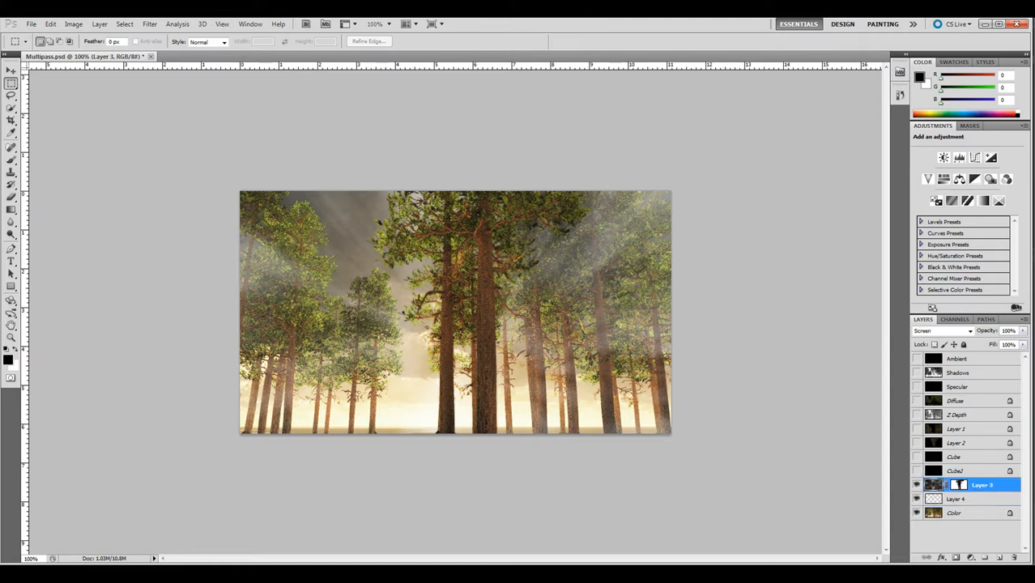
pyautogui.click(119, 25)
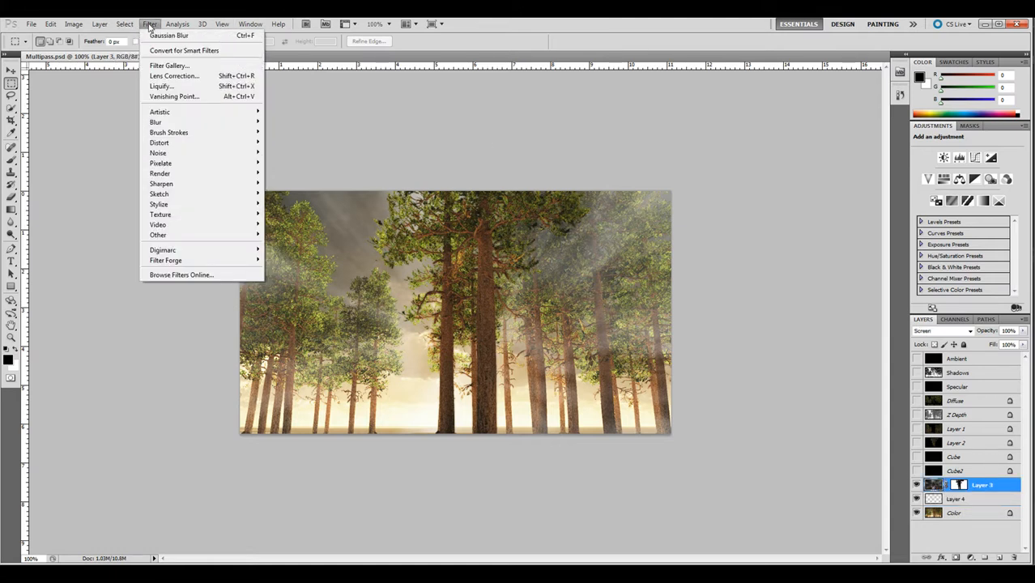
pyautogui.moveTo(77, 25)
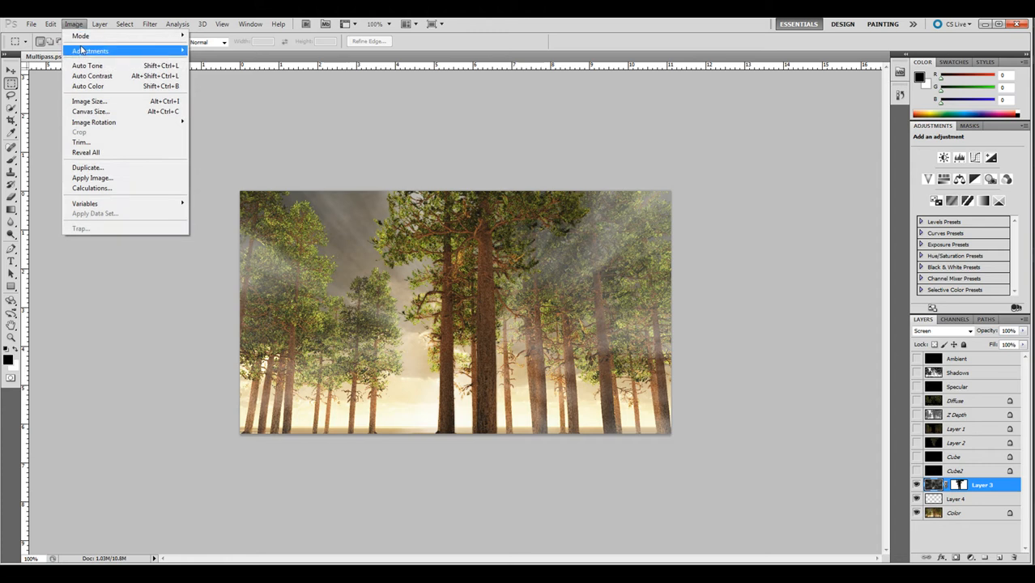
pyautogui.moveTo(105, 52)
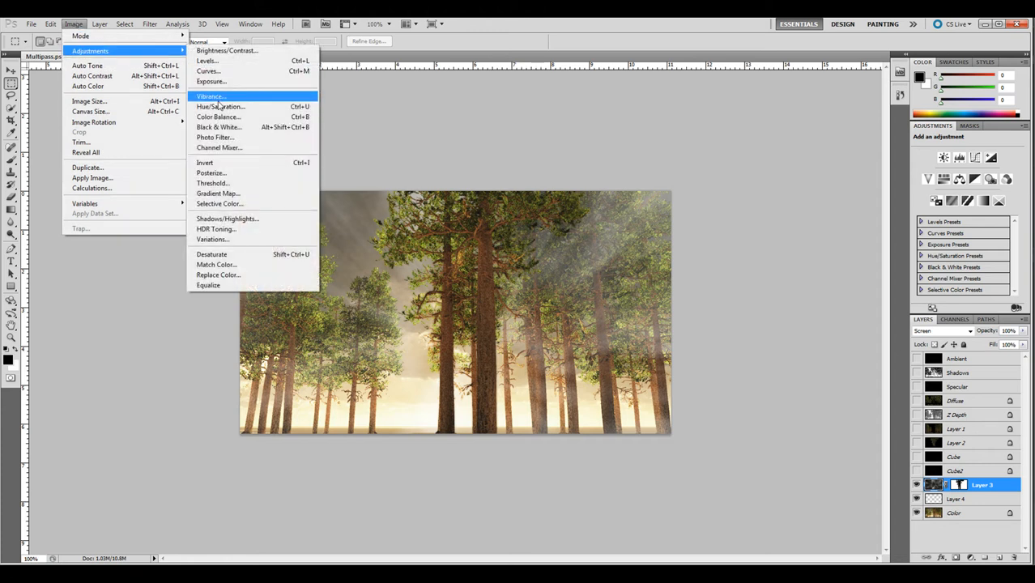
pyautogui.click(219, 106)
pyautogui.click(783, 265)
pyautogui.moveTo(637, 189); pyautogui.dragTo(659, 220)
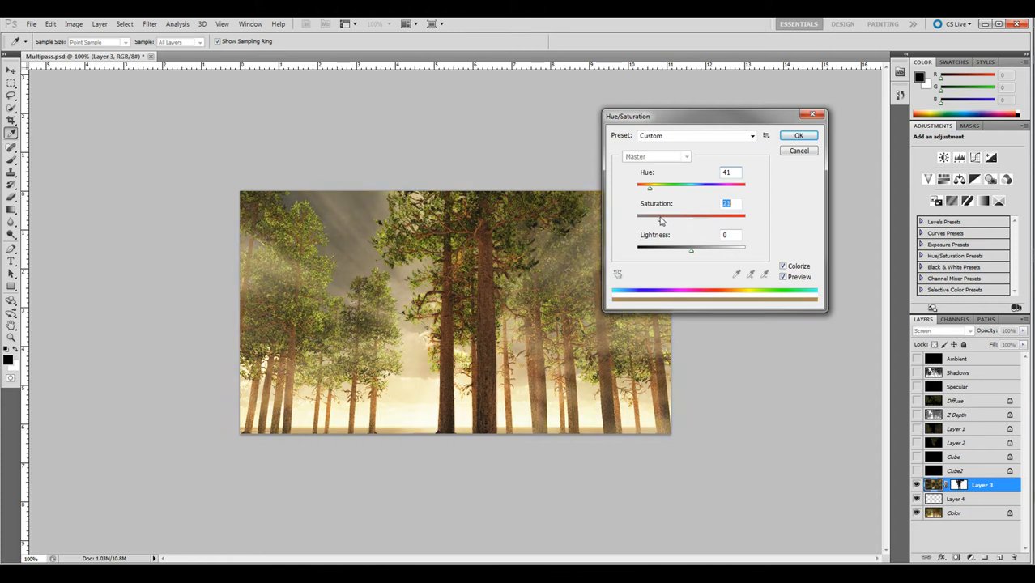
pyautogui.moveTo(693, 252)
pyautogui.mouseDown()
pyautogui.moveTo(704, 251)
pyautogui.moveTo(695, 253)
pyautogui.mouseUp()
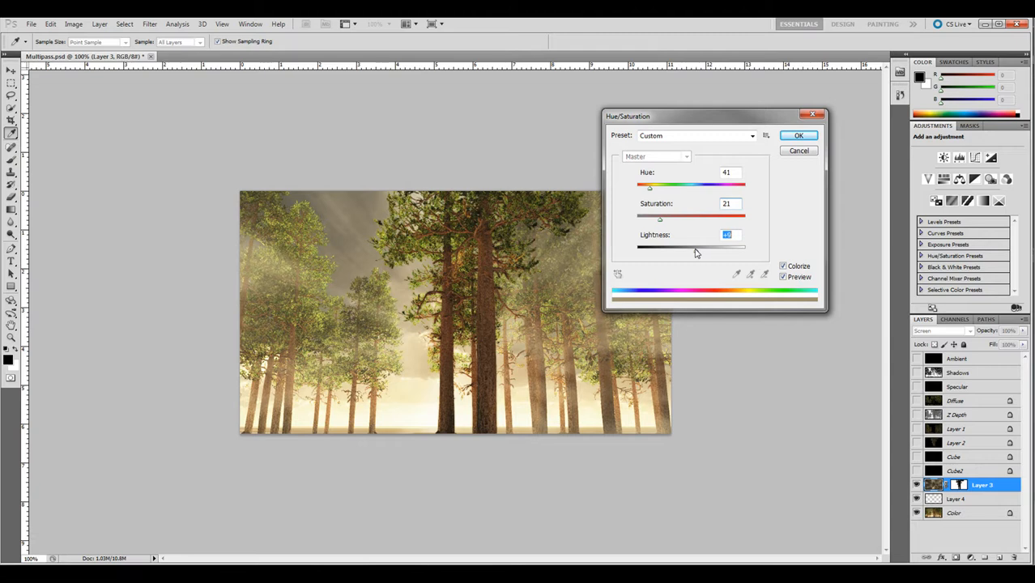
pyautogui.click(797, 135)
pyautogui.press('m')
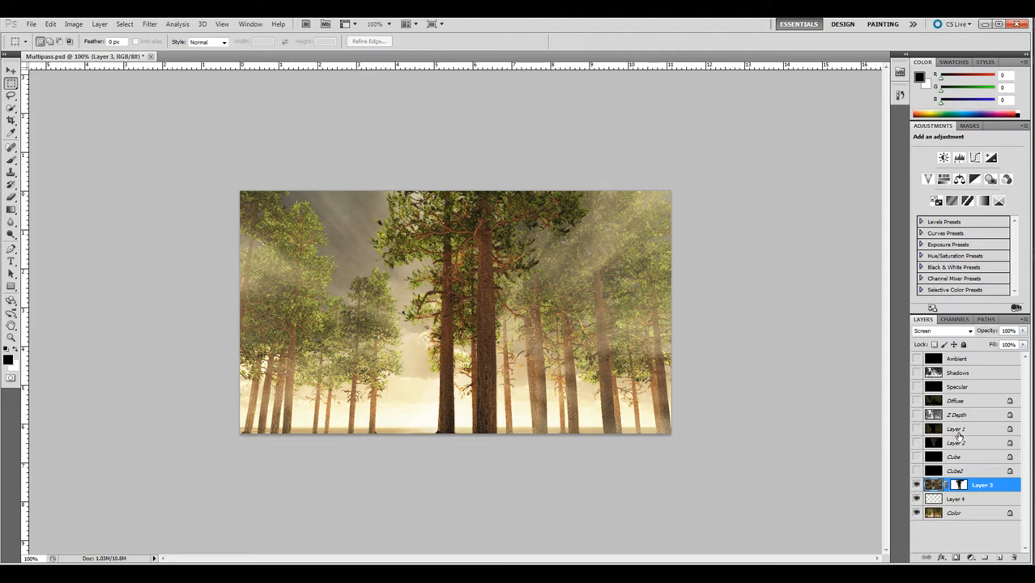
# Copy the background trees from Color to a new layer using the Layer 1 channel selection.
pyautogui.click(918, 429)
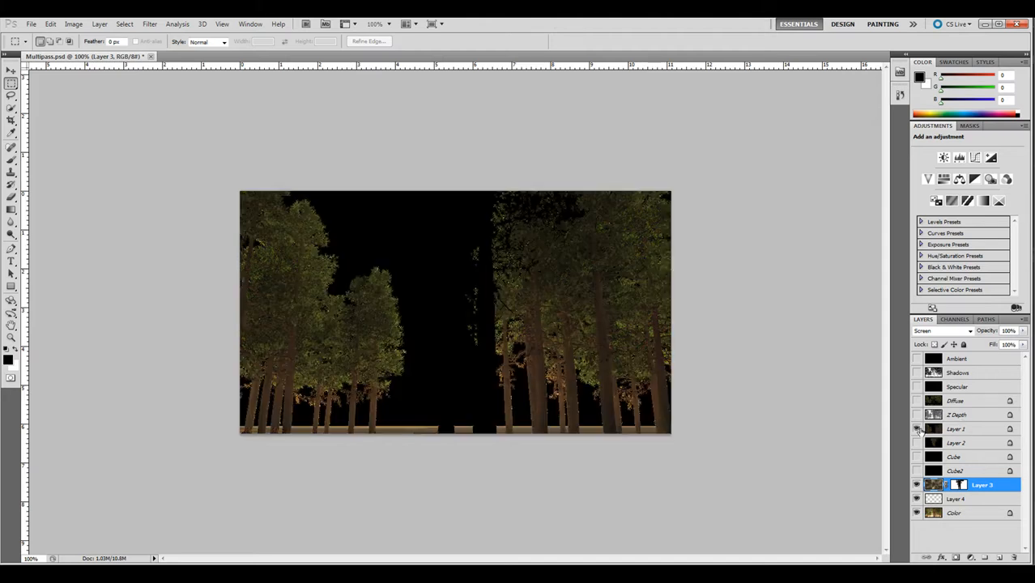
pyautogui.click(915, 428)
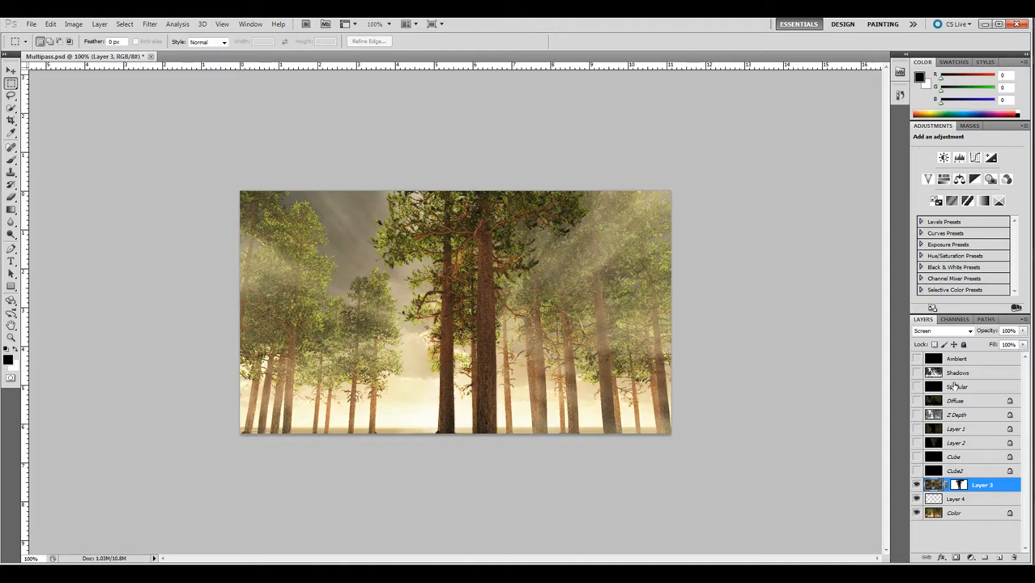
pyautogui.click(955, 321)
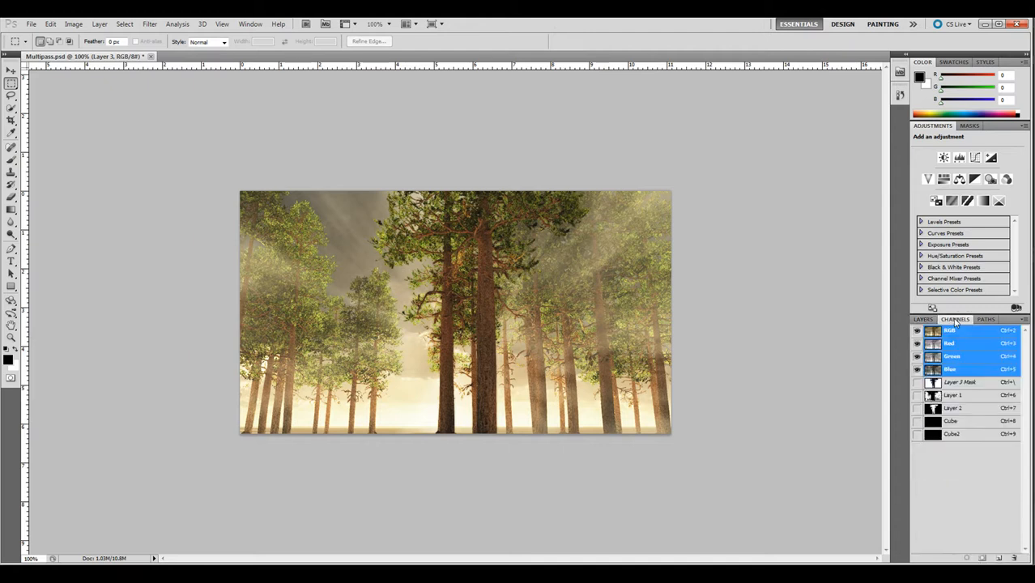
pyautogui.keyDown('ctrl'); pyautogui.click(933, 395); pyautogui.keyUp('ctrl')
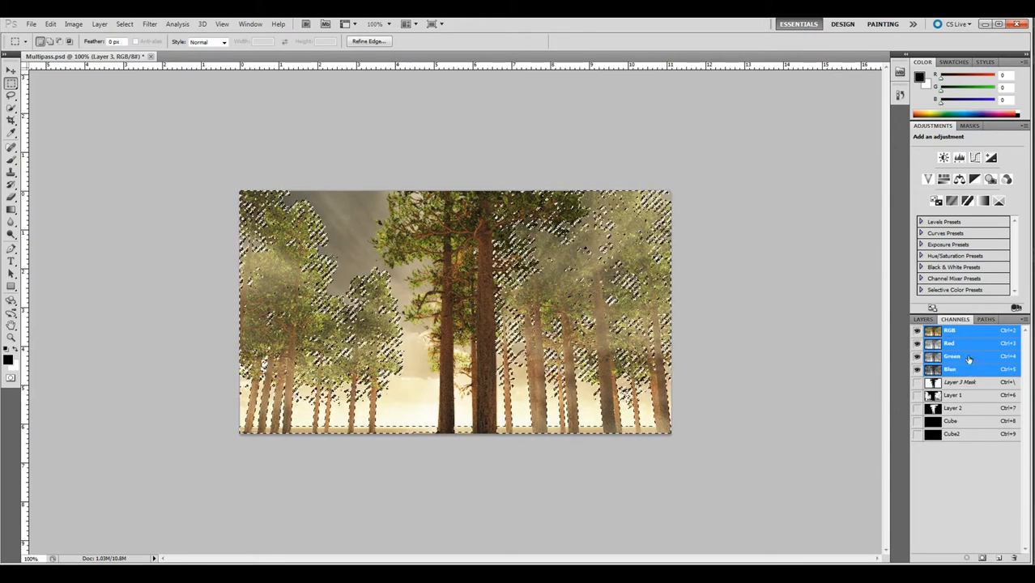
pyautogui.click(923, 319)
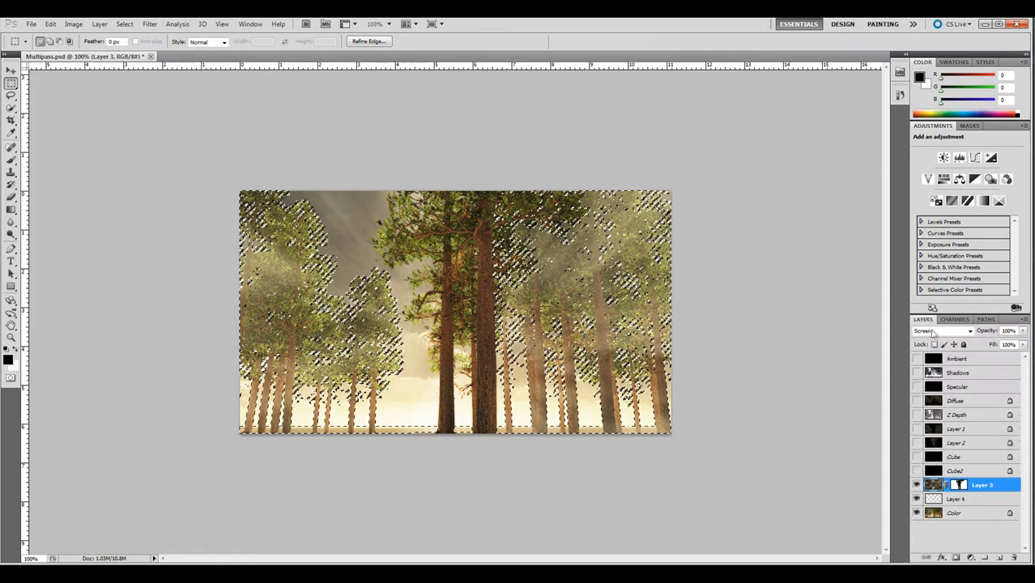
pyautogui.click(983, 514)
pyautogui.hotkey('ctrl', 'j')
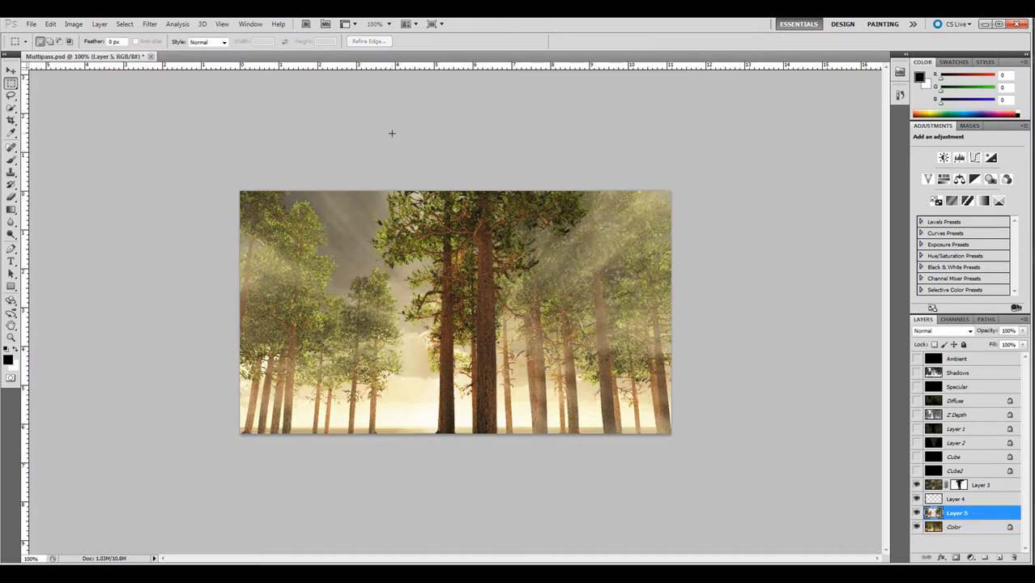
# Darken and flatten the copied background trees with brightness -48 and contrast -50.
pyautogui.click(74, 23)
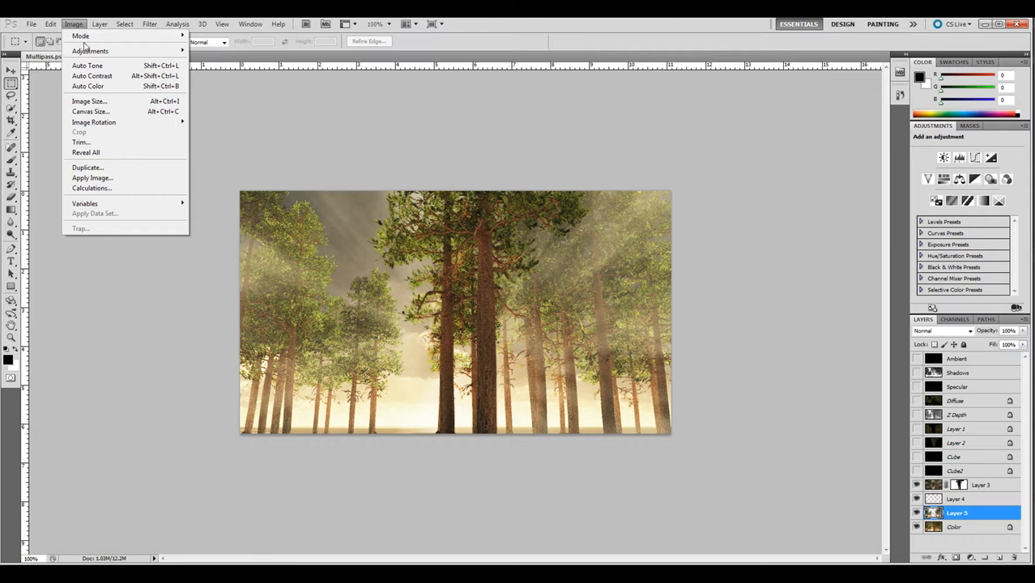
pyautogui.moveTo(87, 54)
pyautogui.click(225, 51)
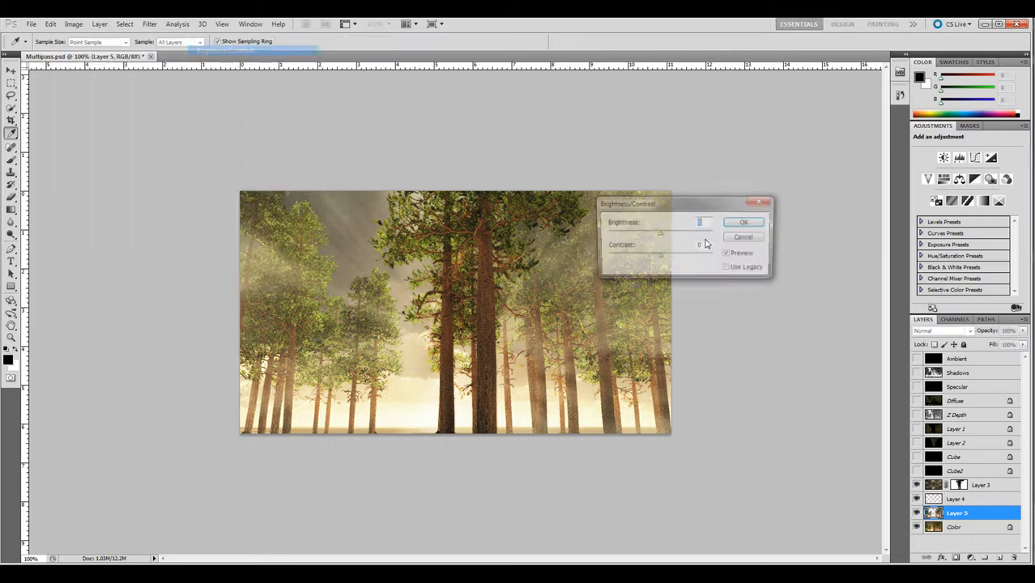
pyautogui.moveTo(658, 233); pyautogui.dragTo(571, 257)
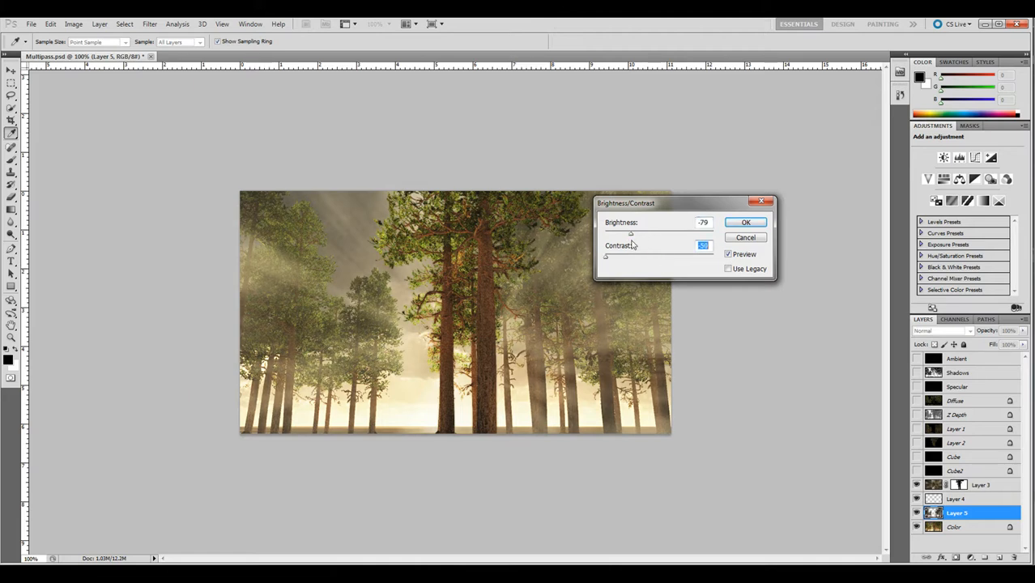
pyautogui.moveTo(631, 234)
pyautogui.mouseDown()
pyautogui.moveTo(613, 234)
pyautogui.moveTo(705, 236)
pyautogui.moveTo(623, 234)
pyautogui.moveTo(643, 238)
pyautogui.mouseUp()
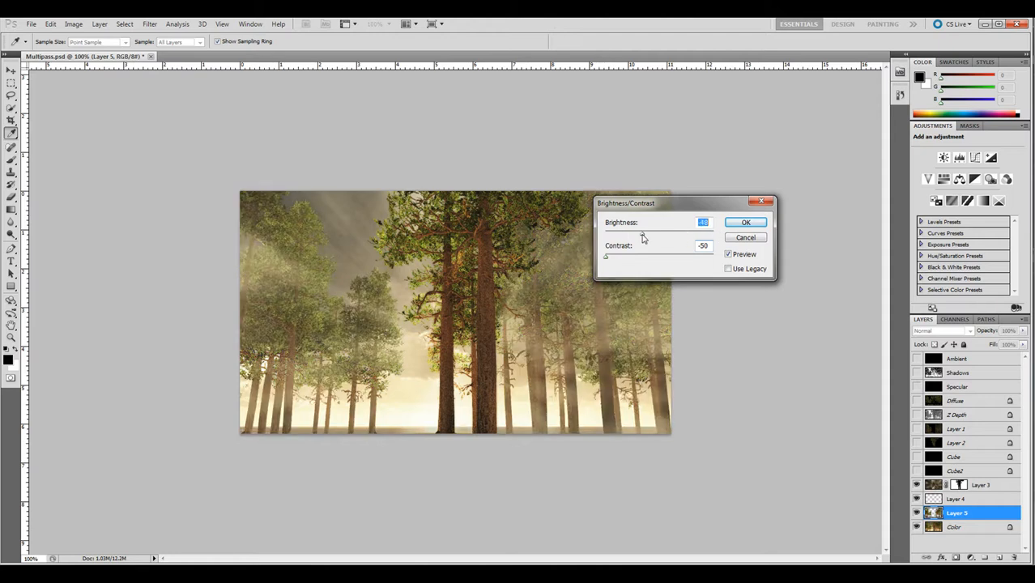
pyautogui.click(745, 222)
pyautogui.press('m')
# Apply a Gaussian Blur with a radius of 0.8 pixels to the copied background trees.
pyautogui.click(100, 24)
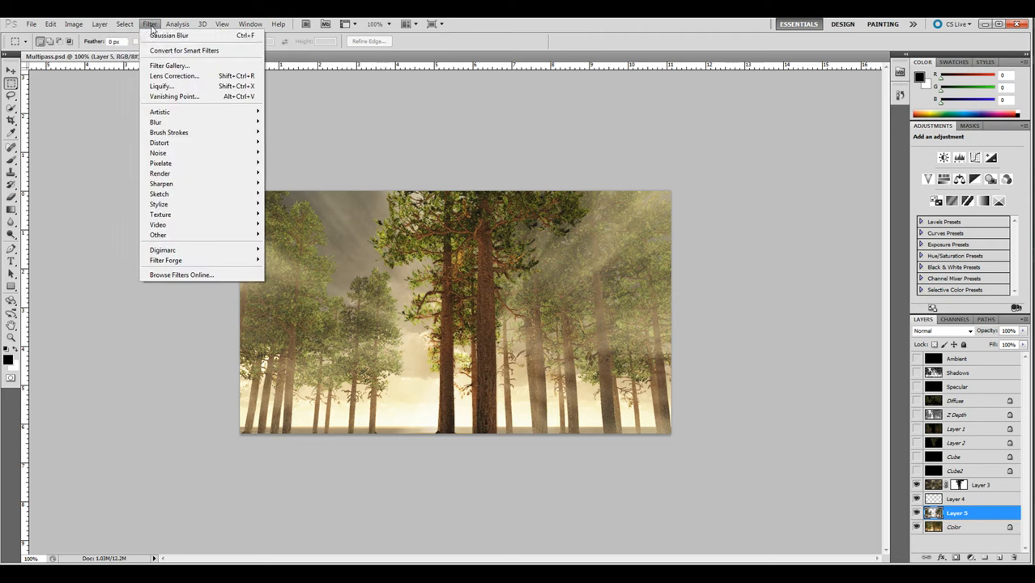
pyautogui.moveTo(214, 122)
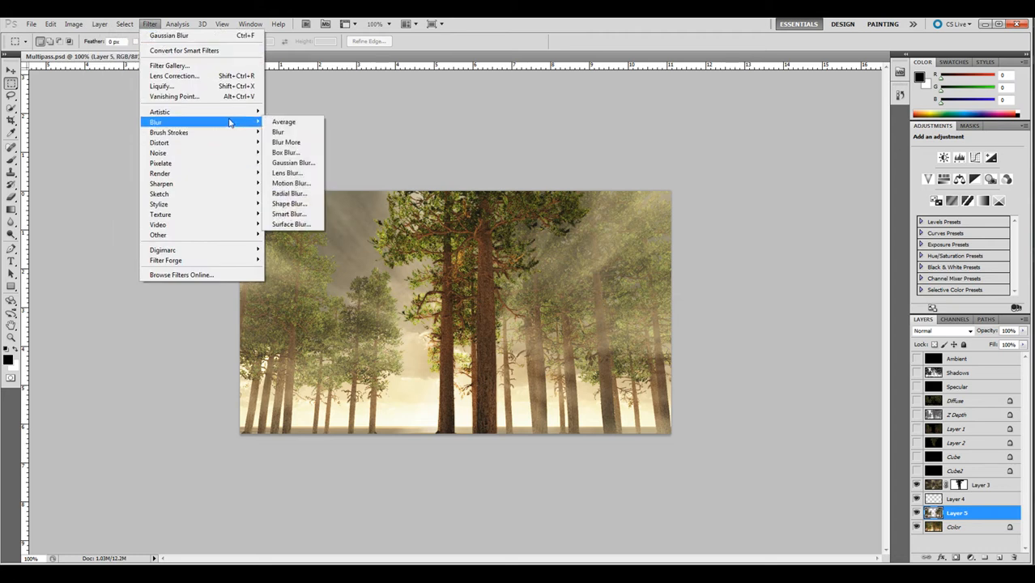
pyautogui.click(298, 163)
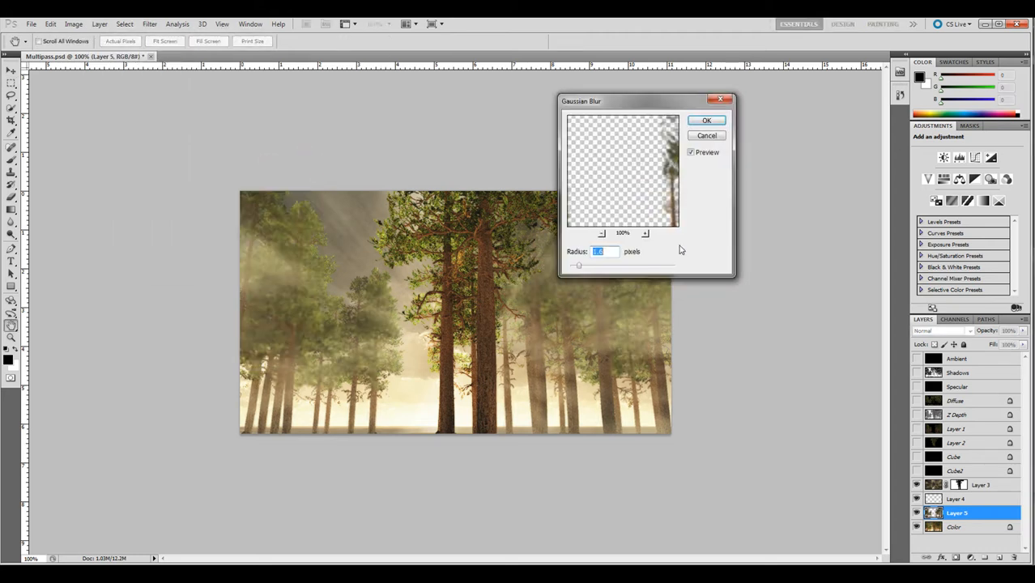
pyautogui.moveTo(579, 270); pyautogui.dragTo(575, 270)
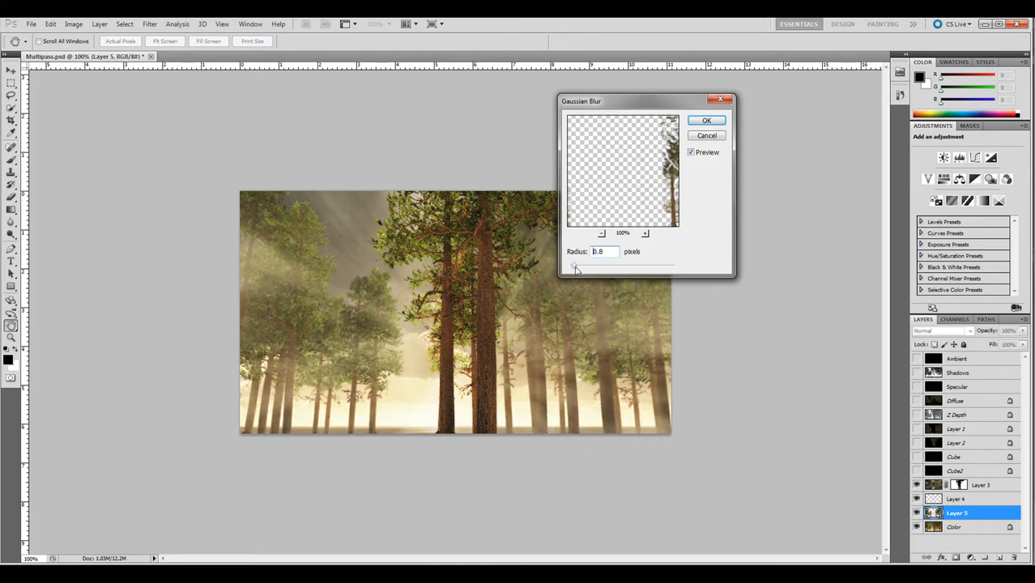
pyautogui.click(706, 120)
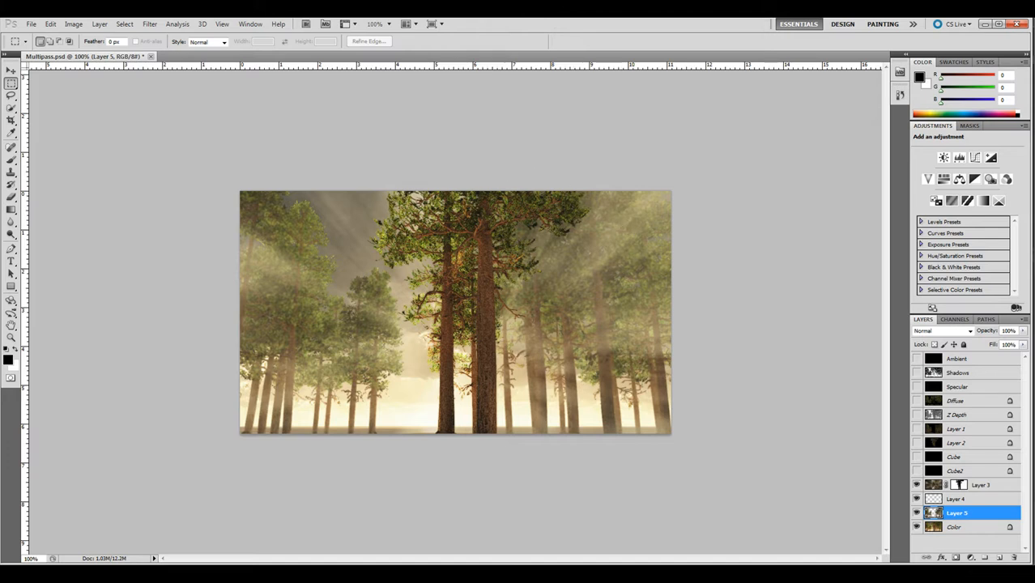
# Switch to the browser to view the airship and cloudscape images in the Cornucopia3D gallery, and return to Photoshop.
pyautogui.moveTo(1034, 85); pyautogui.dragTo(413, 34)
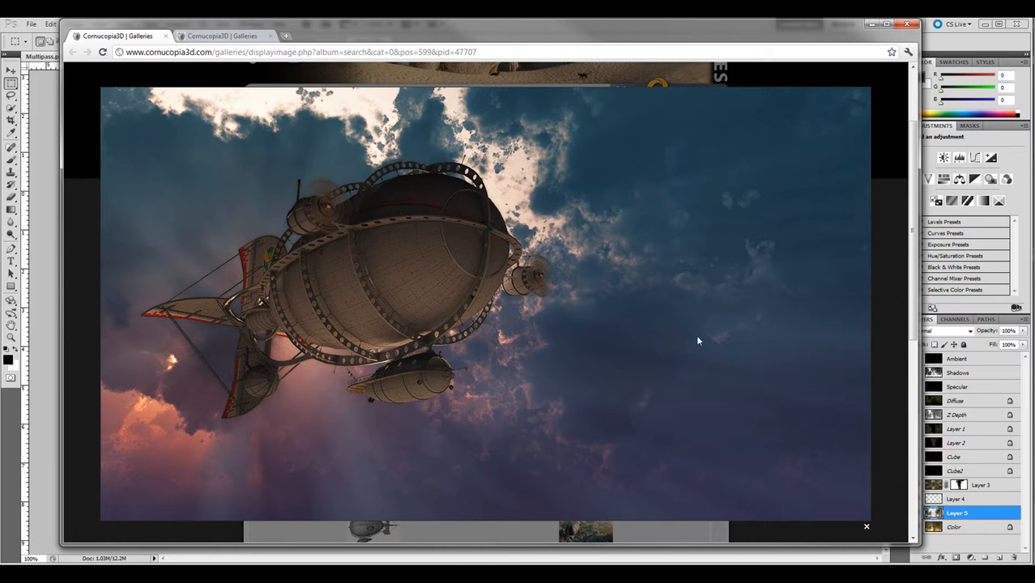
pyautogui.click(236, 37)
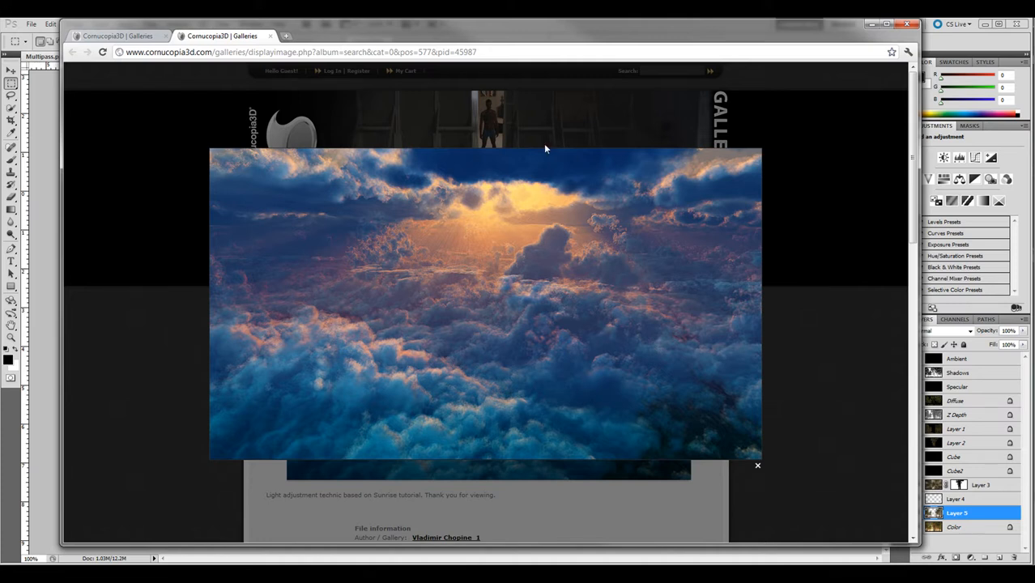
pyautogui.click(871, 24)
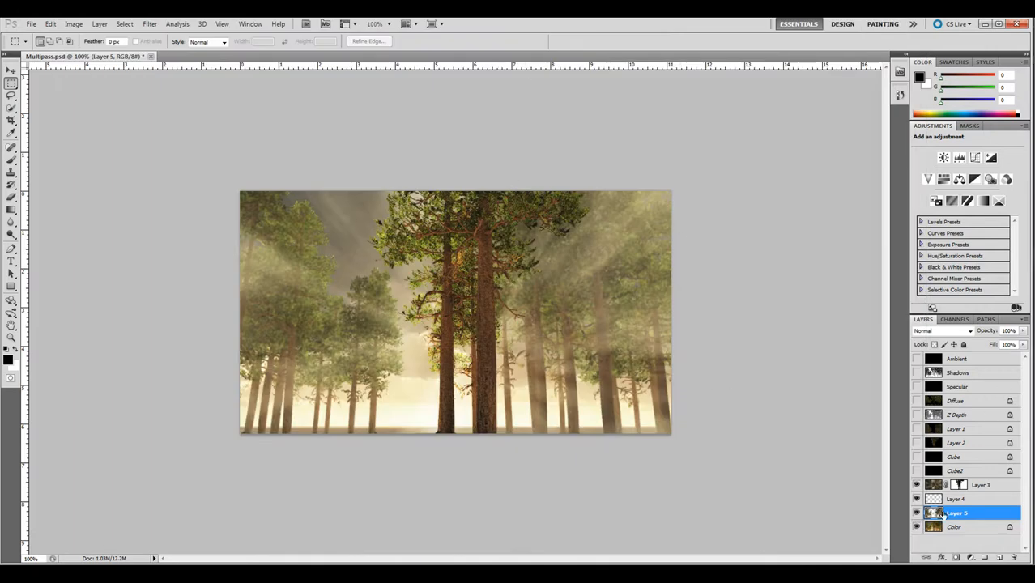
# Try the Lighten blend mode on the cloud layer, Layer 3, and set it back to Screen.
pyautogui.click(954, 485)
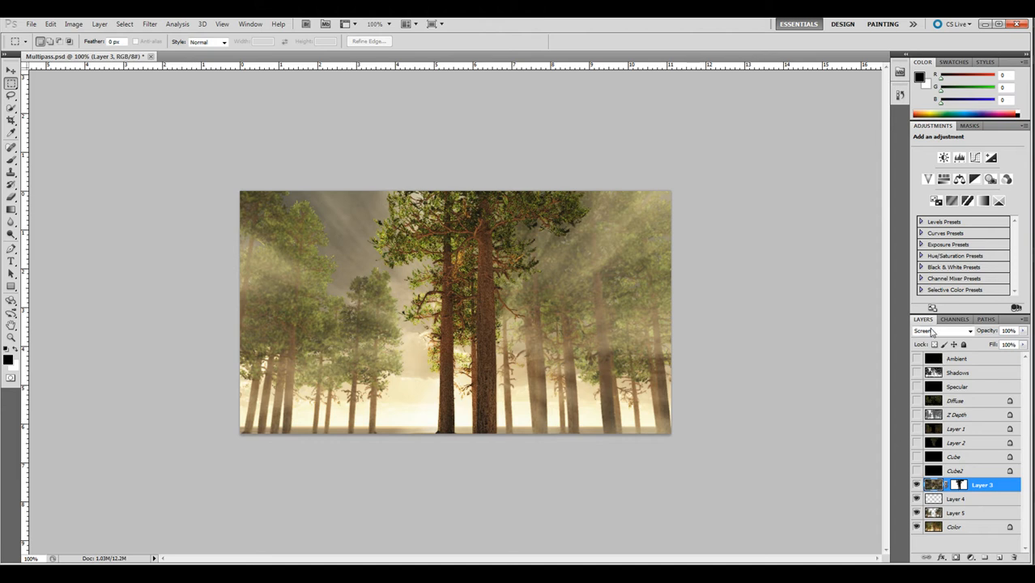
pyautogui.click(932, 331)
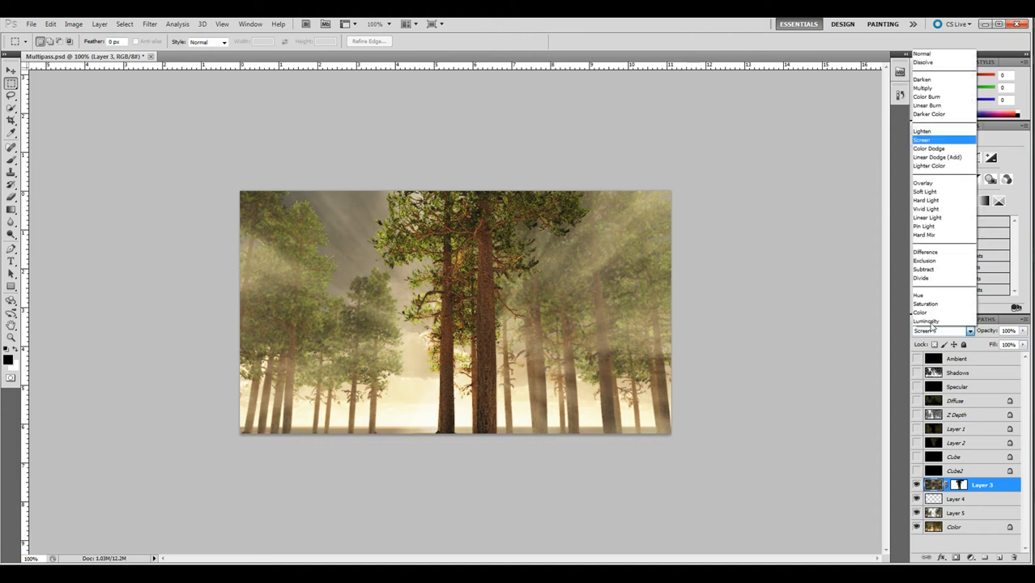
pyautogui.click(923, 131)
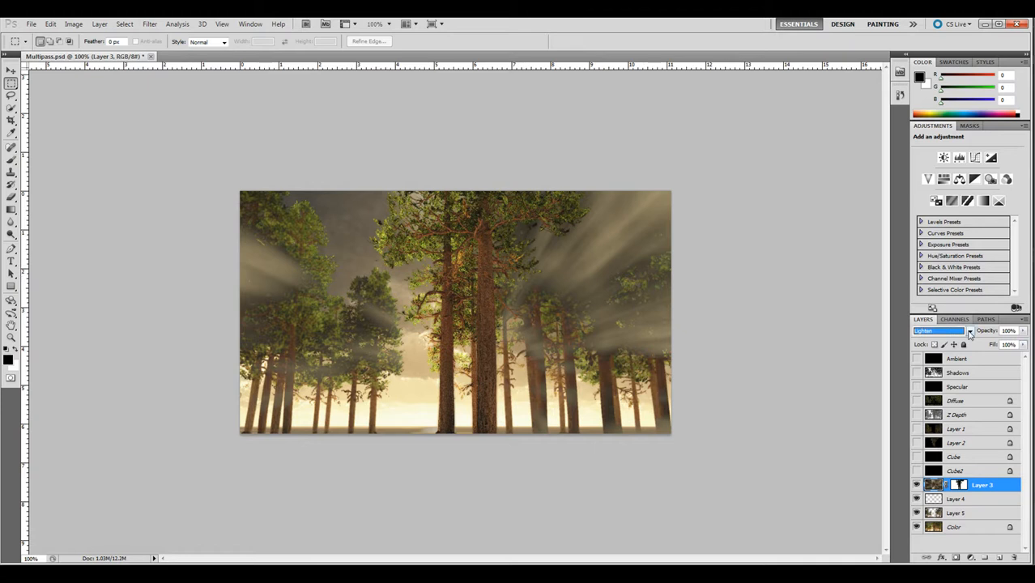
pyautogui.click(970, 335)
pyautogui.click(932, 142)
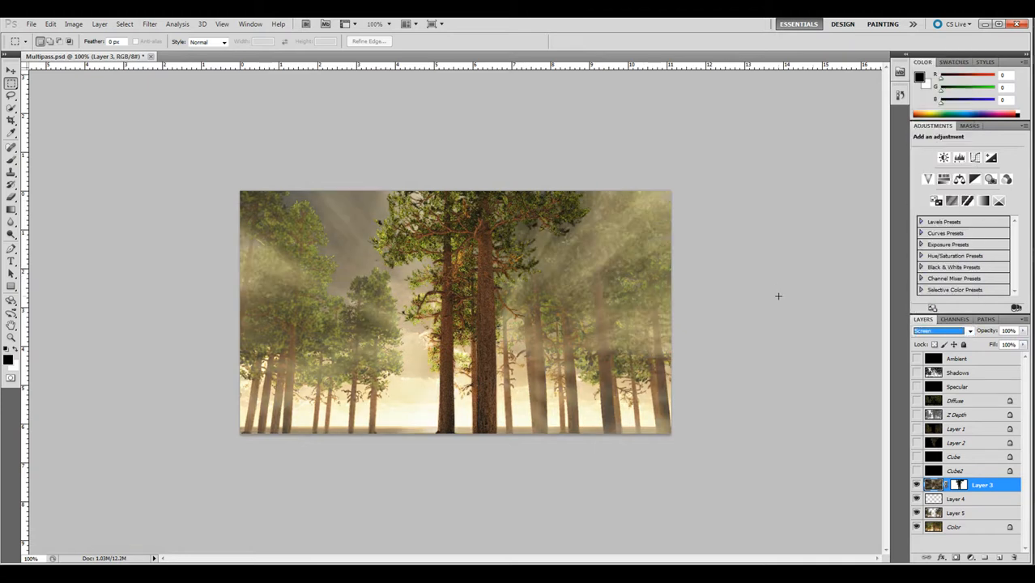